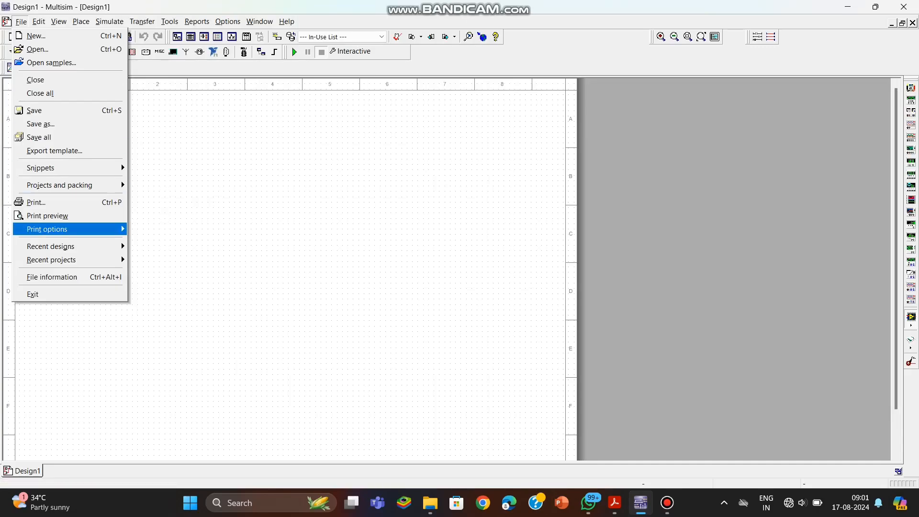
Add the text "current series with feedback" as a title near the top centre of the blank schematic sheet
key(Escape)
click(81, 22)
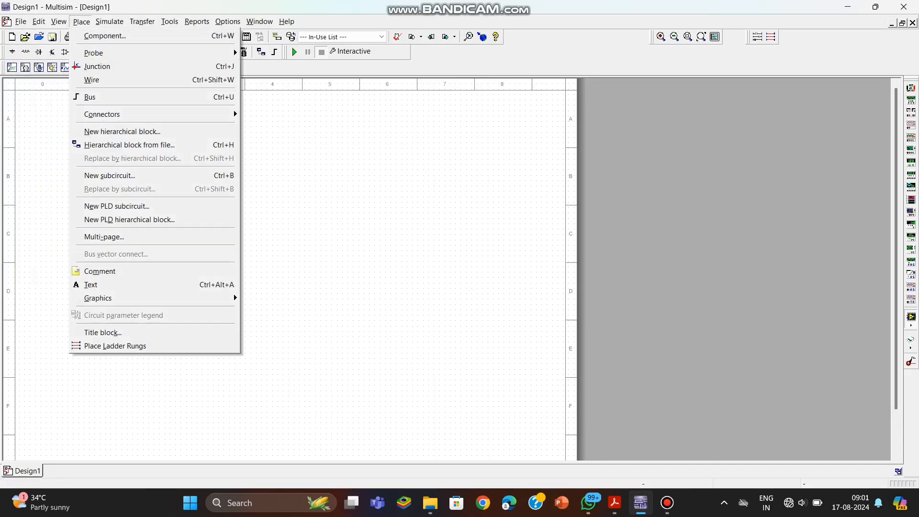
click(99, 285)
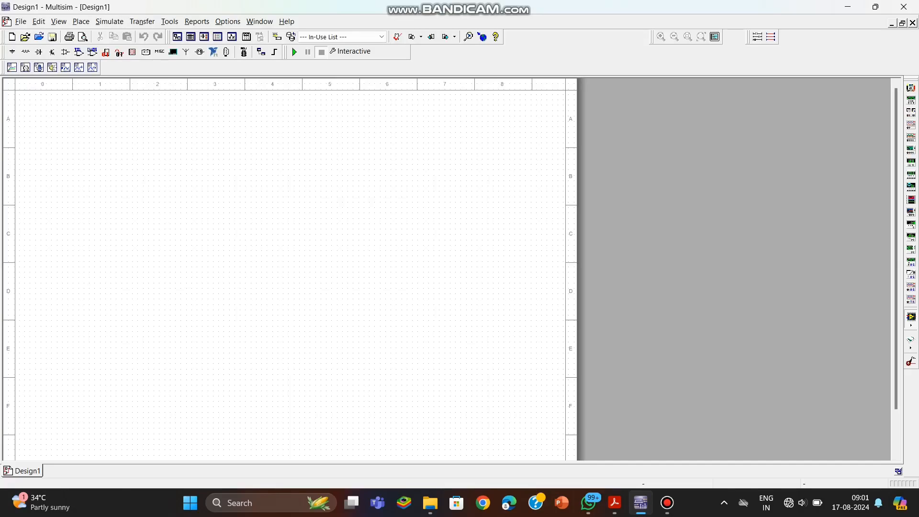
click(216, 129)
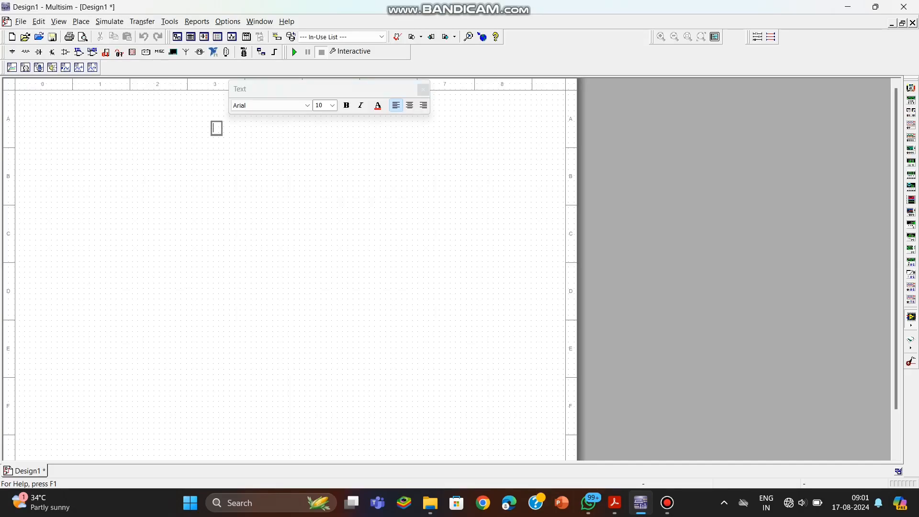
text(current series w)
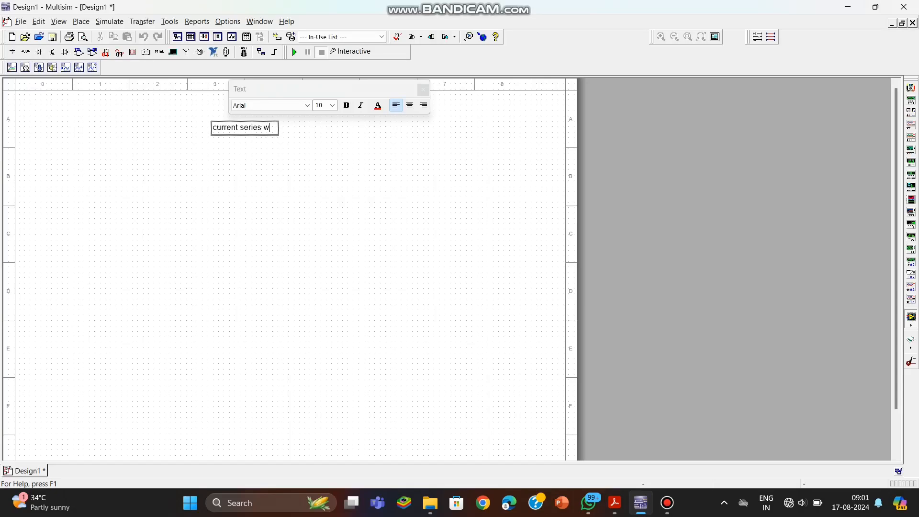
text(ith feedbac)
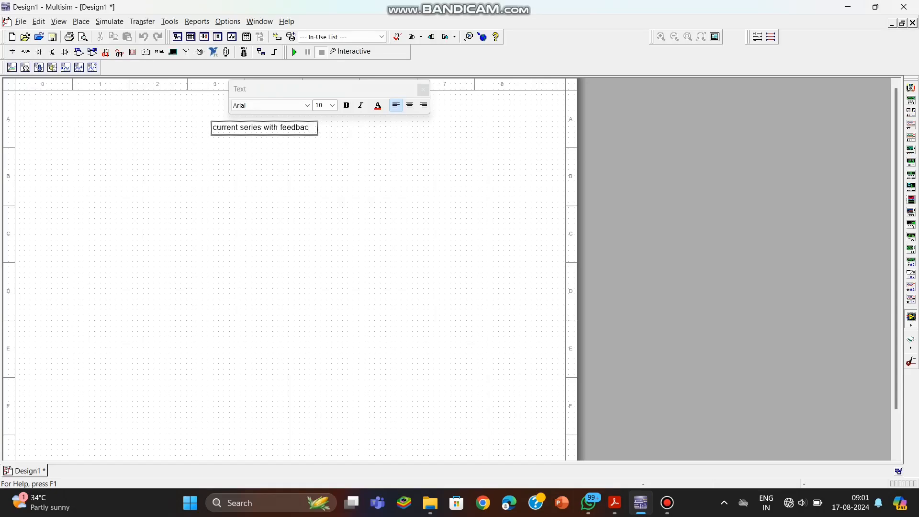
text(k)
Format the title text as bold at size 16 and move it slightly higher on the sheet
click(333, 105)
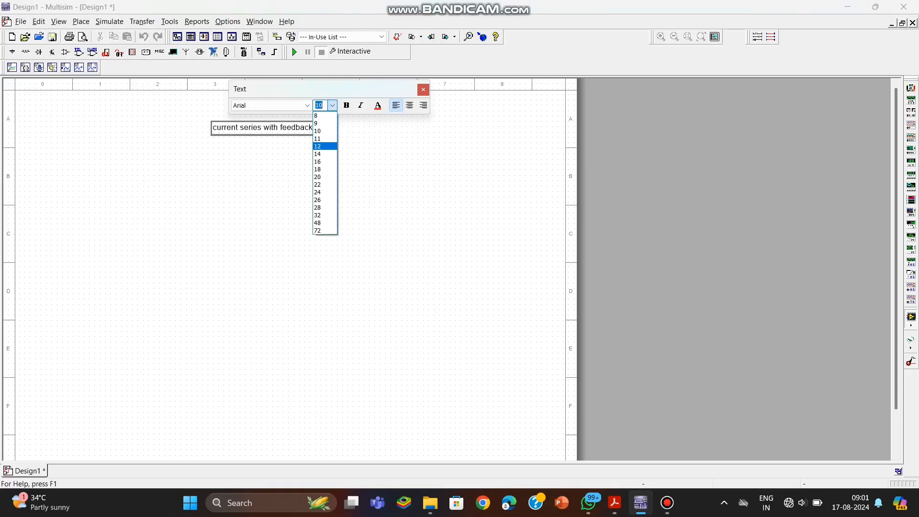
click(323, 161)
click(347, 105)
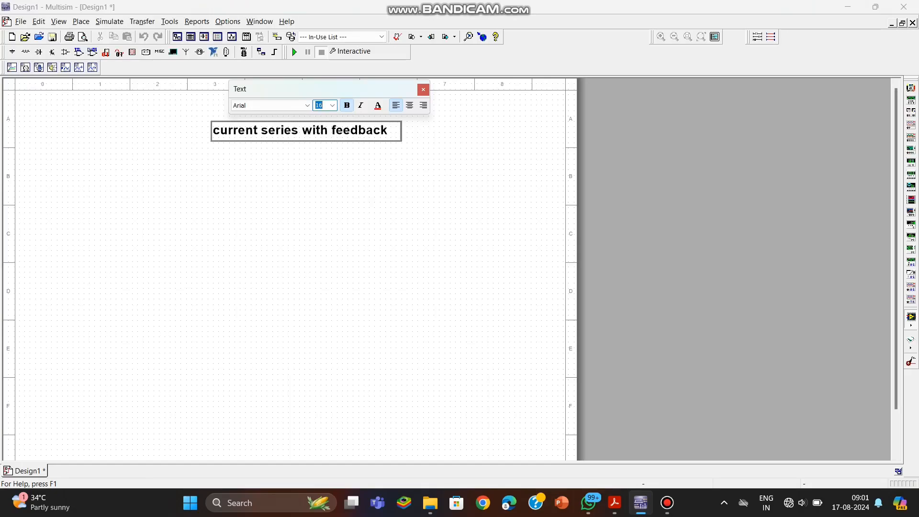
click(316, 139)
drag(315, 138, 315, 122)
click(319, 176)
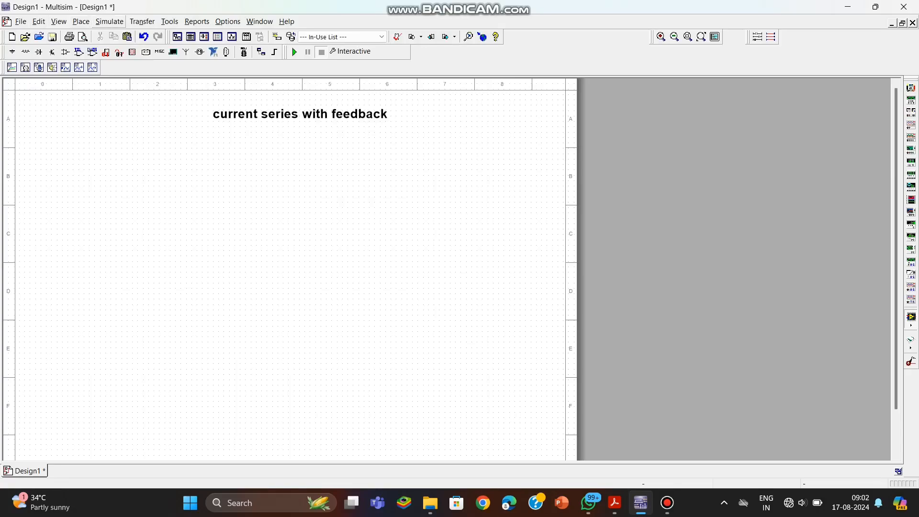
Place a BC107BP NPN transistor near the centre of the sheet, below the title
click(81, 21)
click(103, 36)
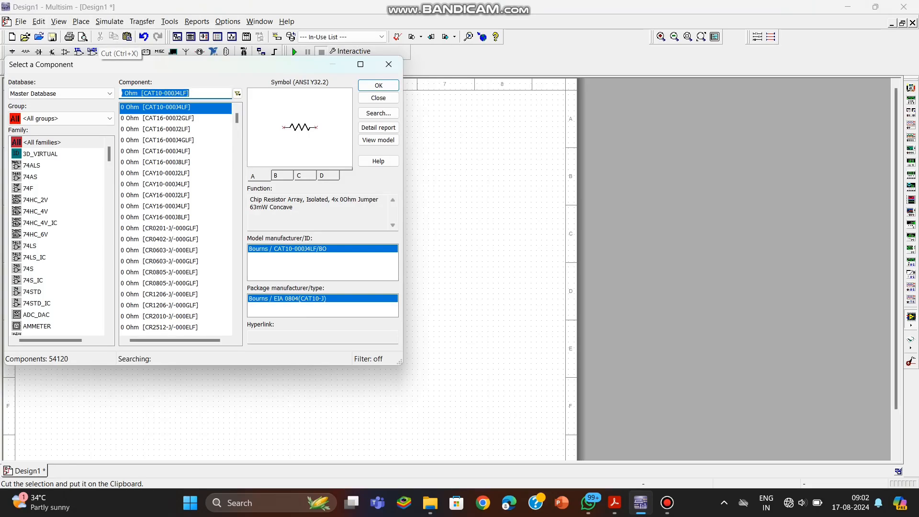
text(b)
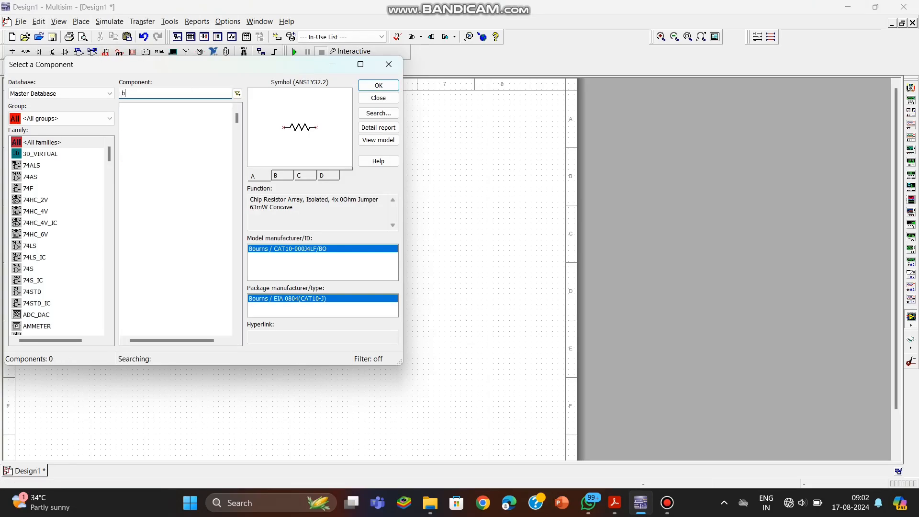
text(c10)
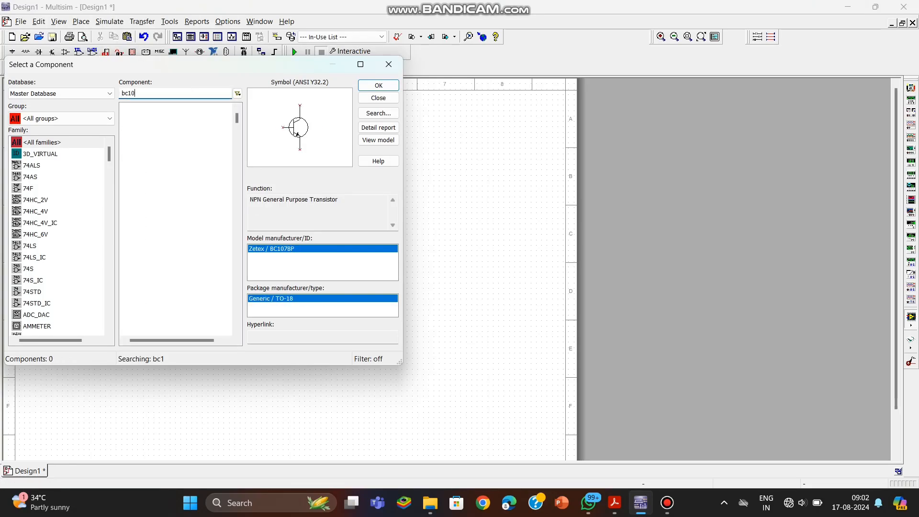
text(7)
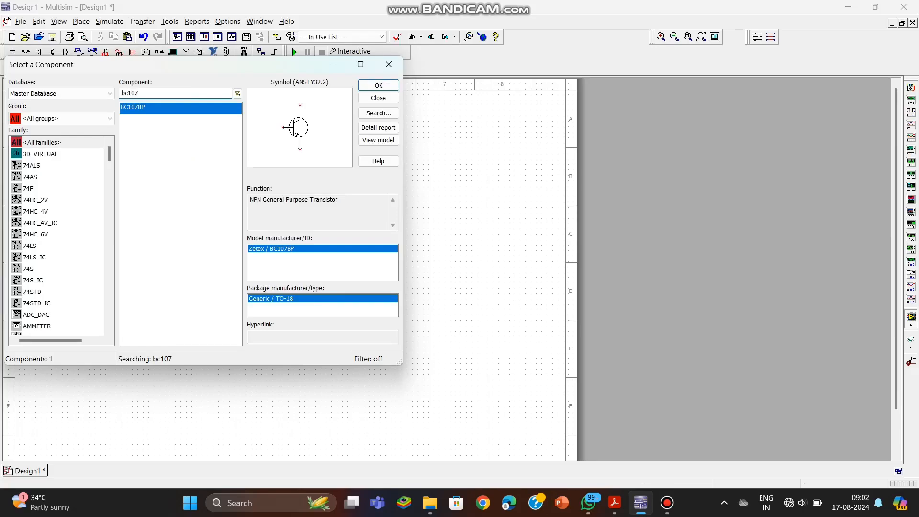
click(379, 86)
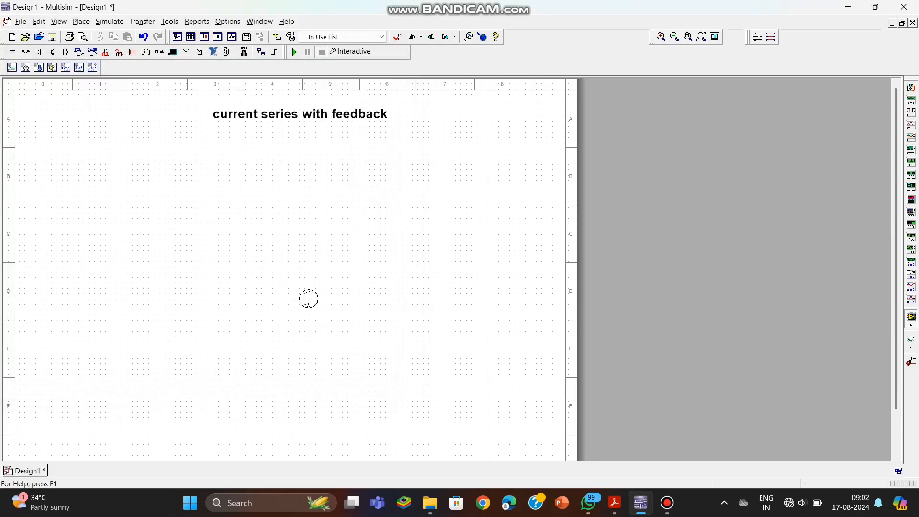
click(313, 277)
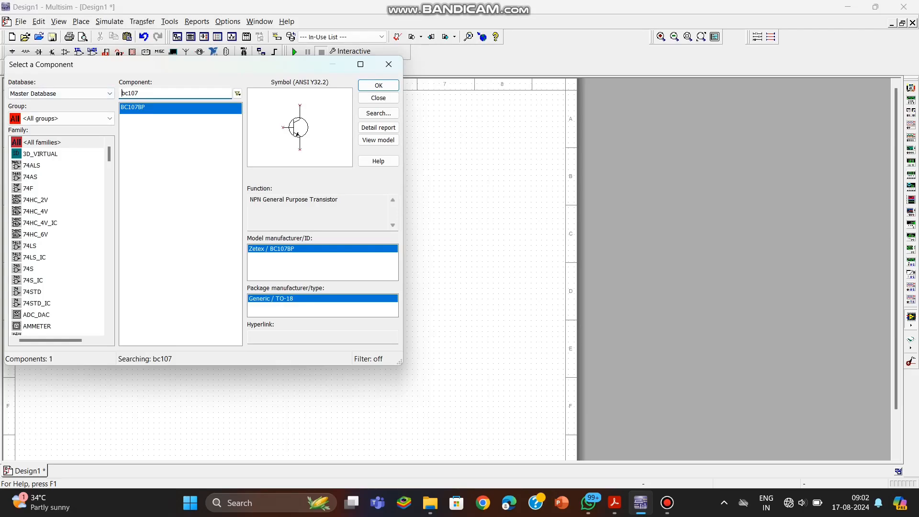
Place a 33k resistor from the Basic group's RESISTOR family, rotated vertically, above and to the left of the transistor
click(62, 119)
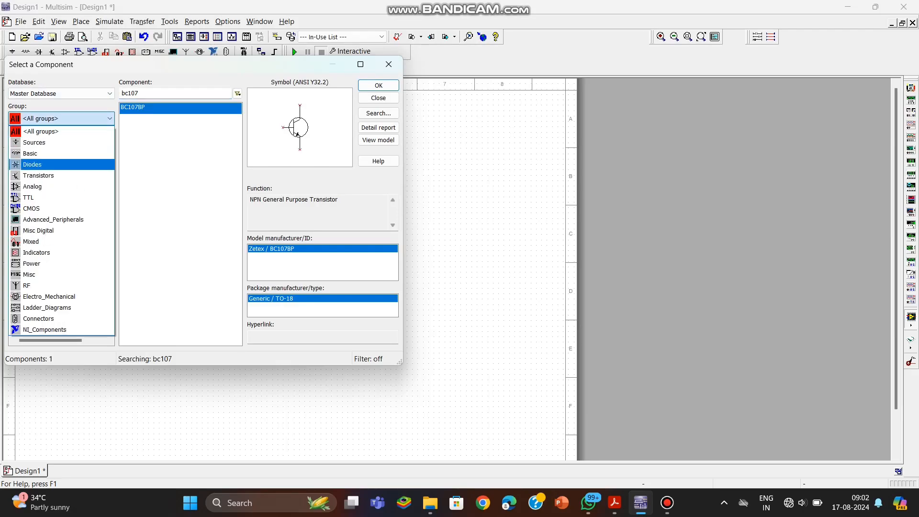
click(31, 153)
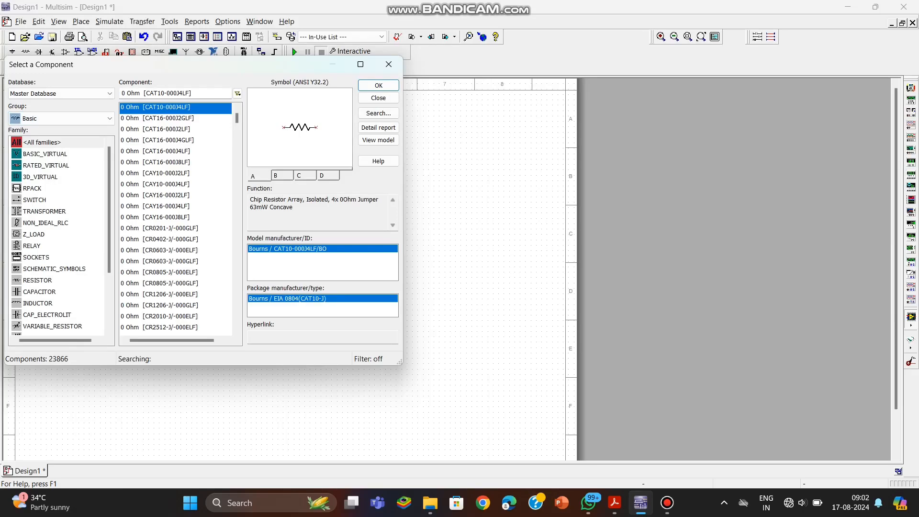
click(38, 281)
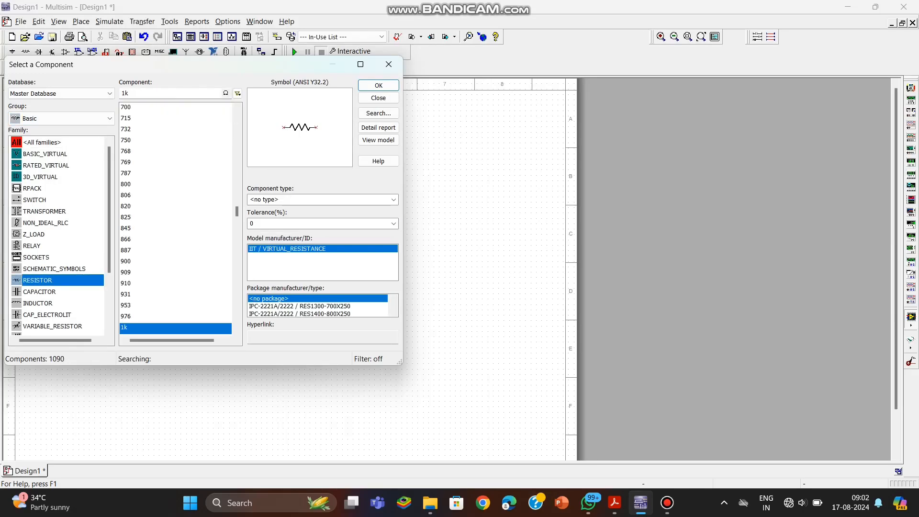
key(Tab)
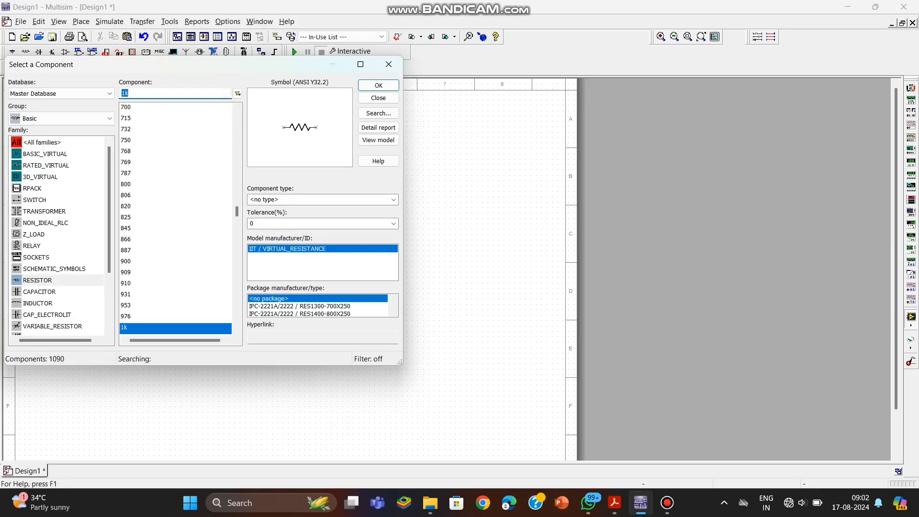
key(BackSpace)
text(33)
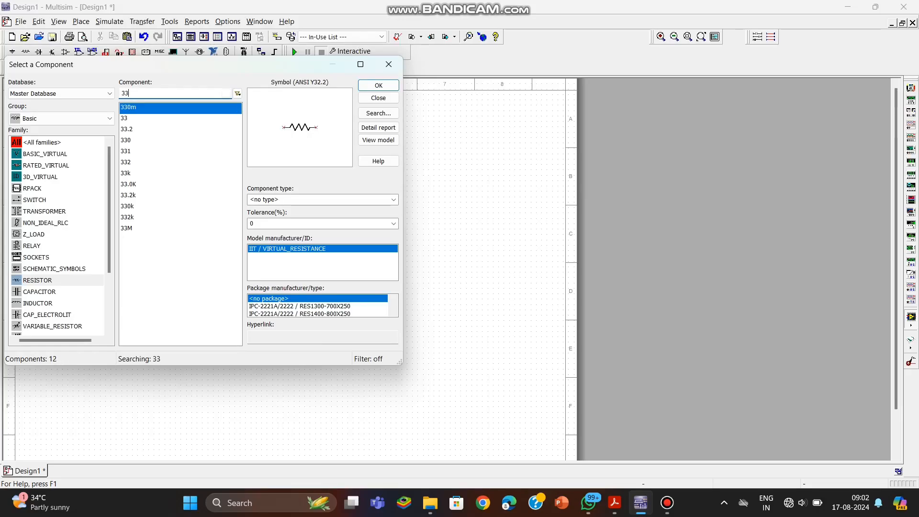
text(k)
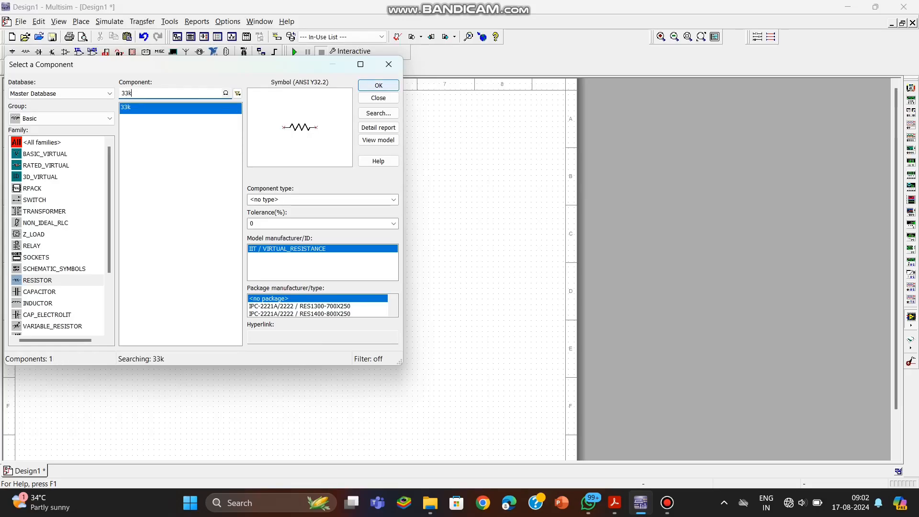
click(378, 86)
key(ctrl+r)
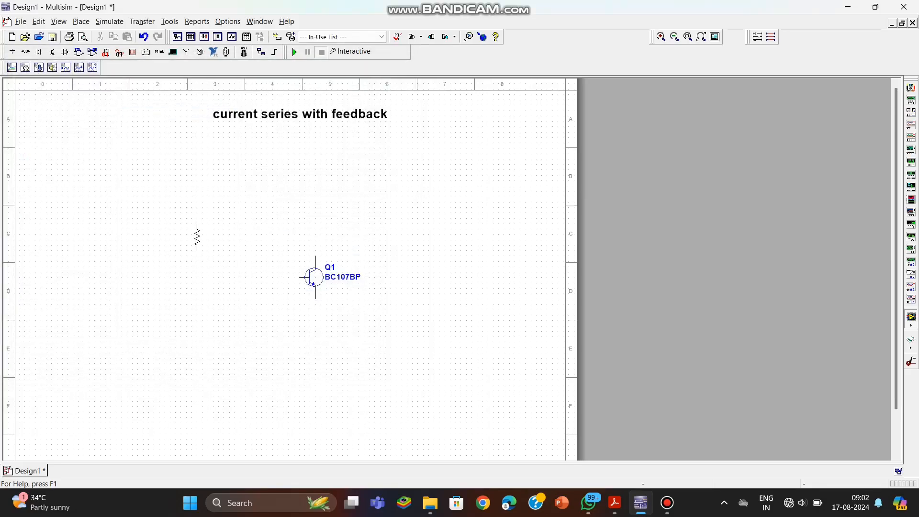
click(251, 220)
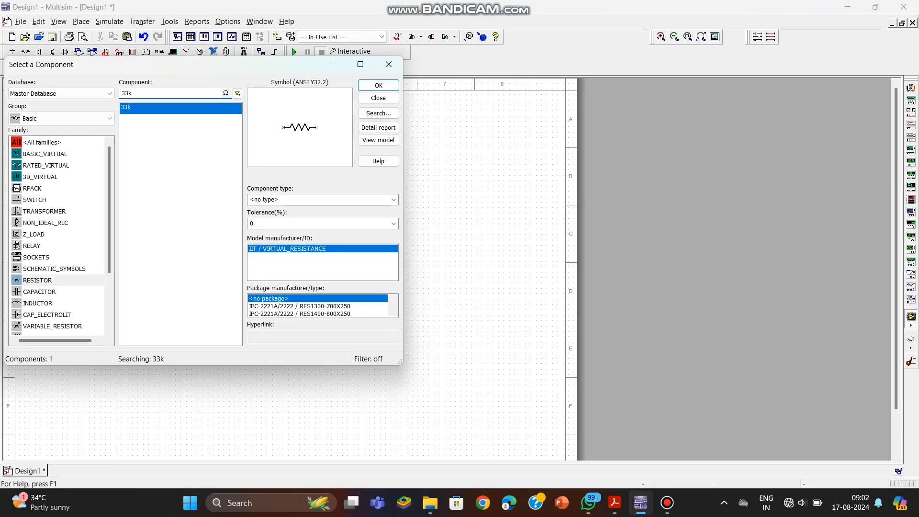
Place a 4.7k resistor, rotated vertically, directly above the transistor's collector
key(BackSpace)
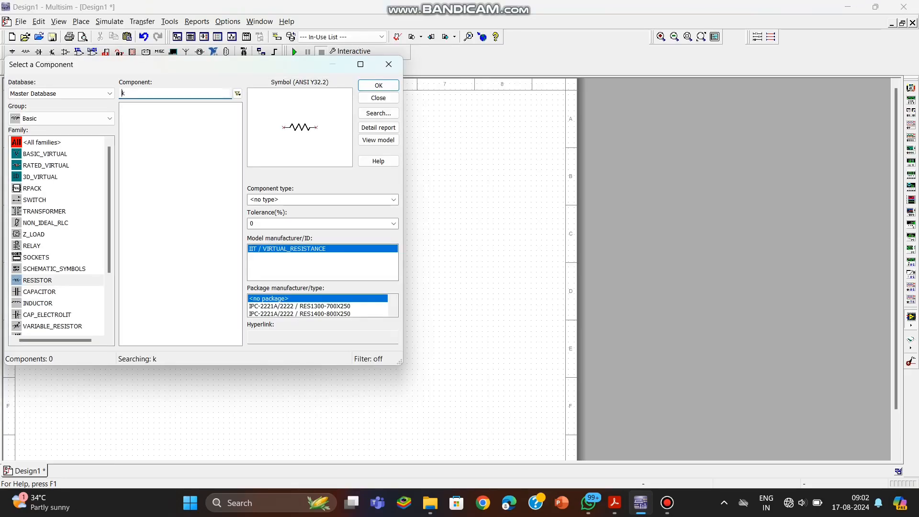
text(4.7)
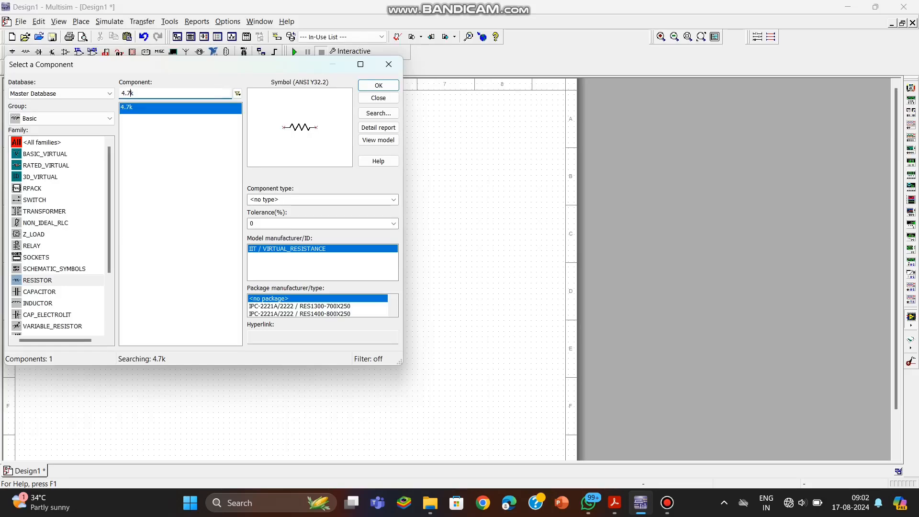
click(378, 85)
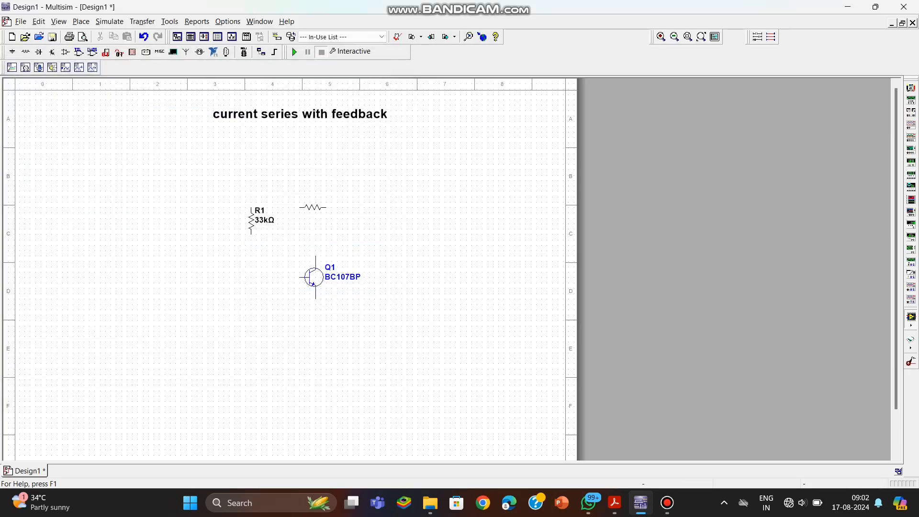
key(ctrl+r)
click(316, 220)
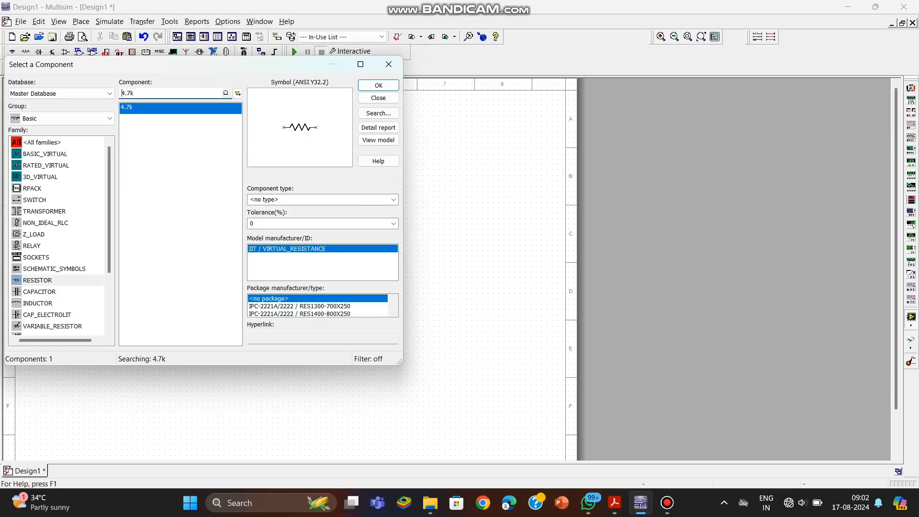
Place an 8.2k resistor, rotated vertically, below and to the left of the transistor, roughly beneath the 33k resistor
key(BackSpace)
key(BackSpace)
key(BackSpace)
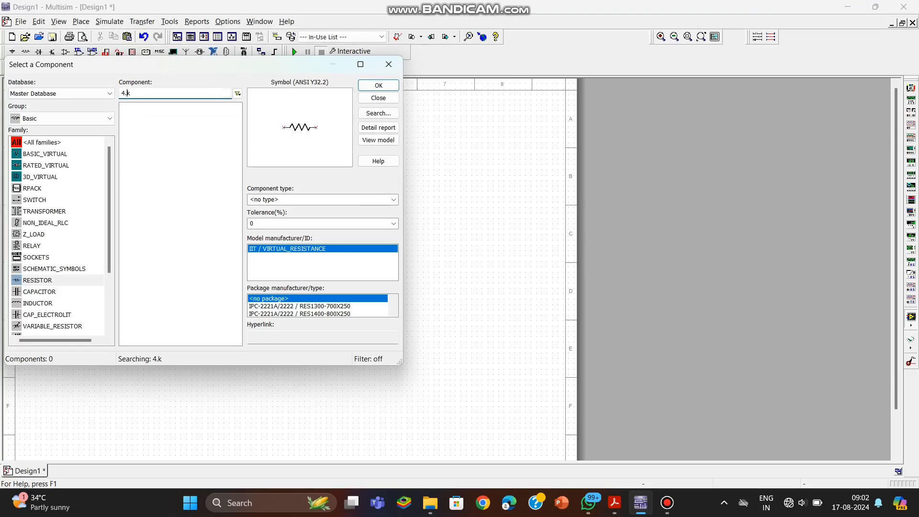
text(8.2)
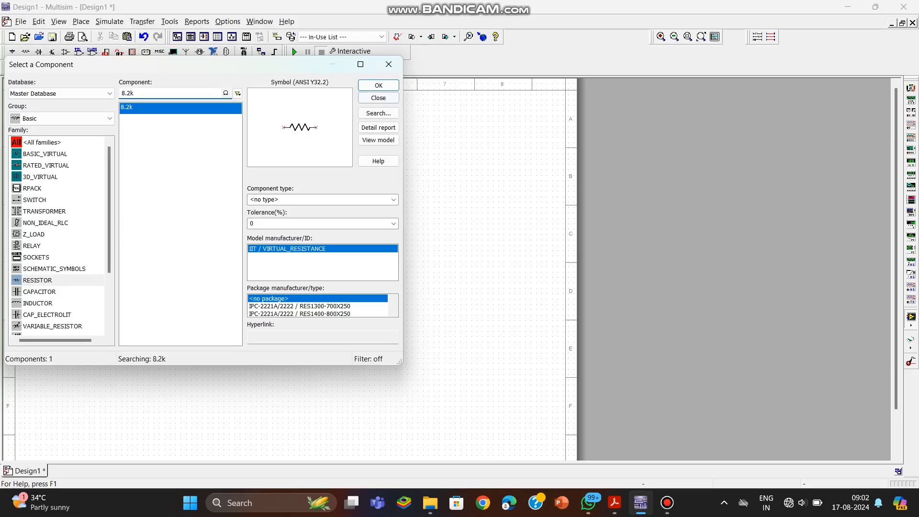
click(378, 86)
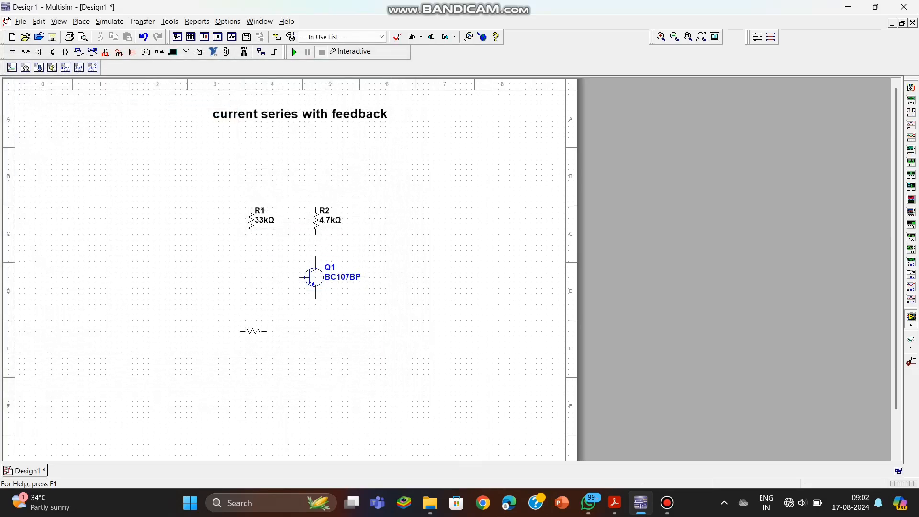
key(ctrl+r)
click(256, 345)
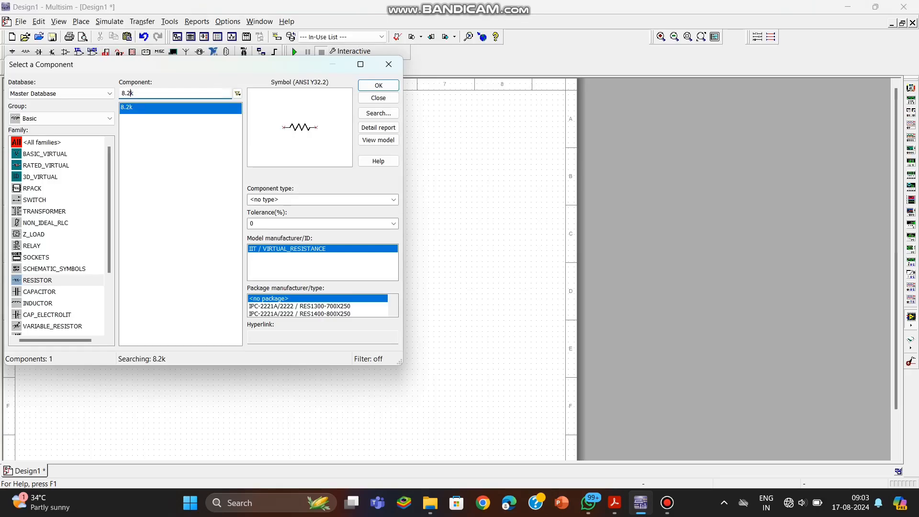
Place a 1k resistor, rotated vertically, directly below the transistor's emitter, level with the 8.2k resistor
key(BackSpace)
key(BackSpace)
key(BackSpace)
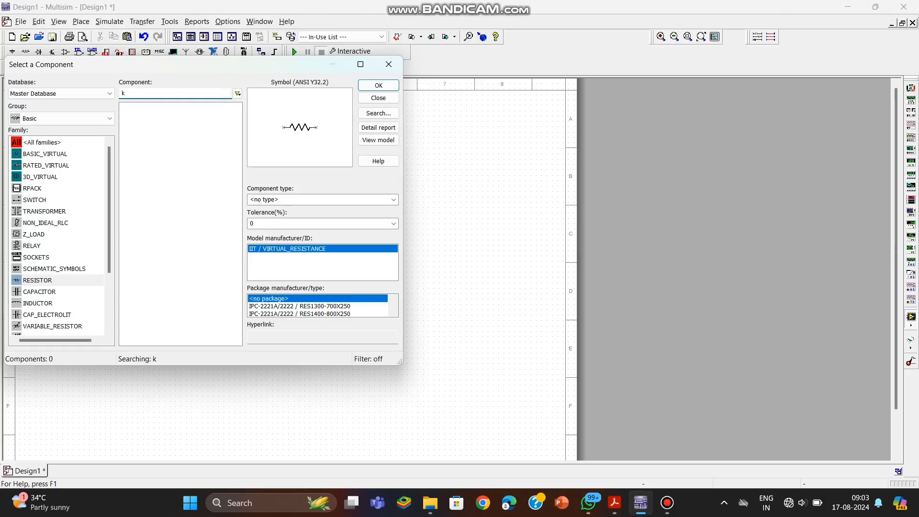
text(1)
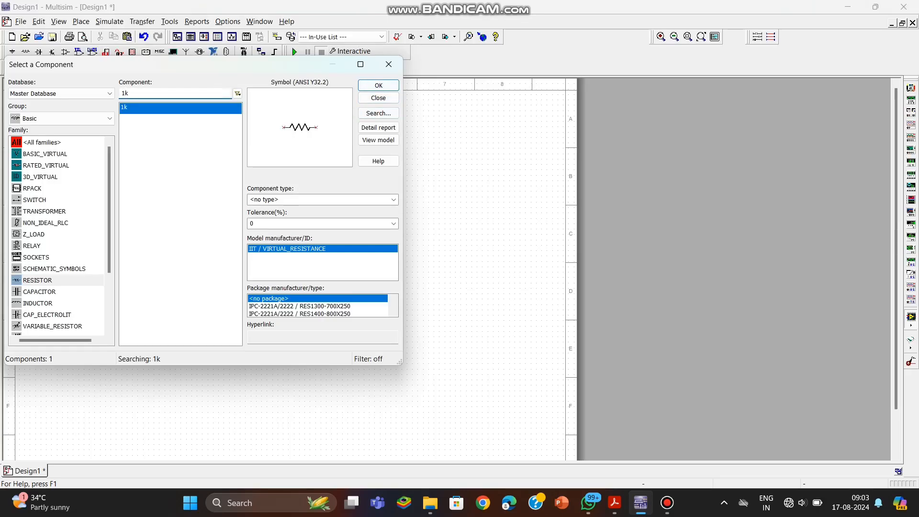
click(379, 86)
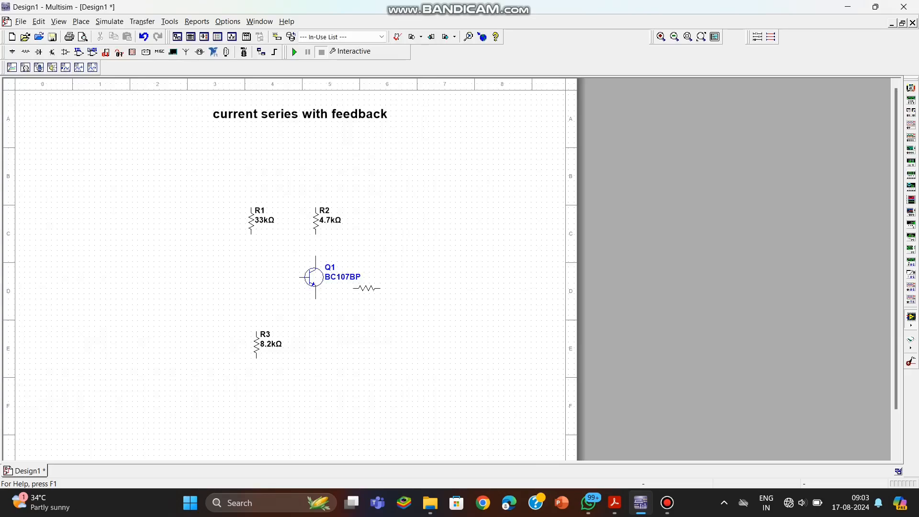
key(ctrl+r)
click(316, 350)
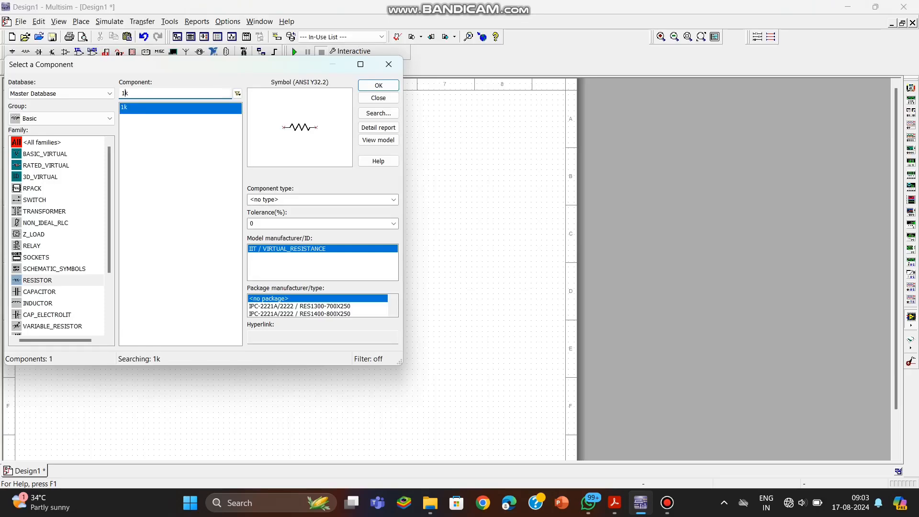
Place a 2.2k resistor horizontally, far to the left of the transistor and level with its base
key(BackSpace)
text(2.2)
key(Return)
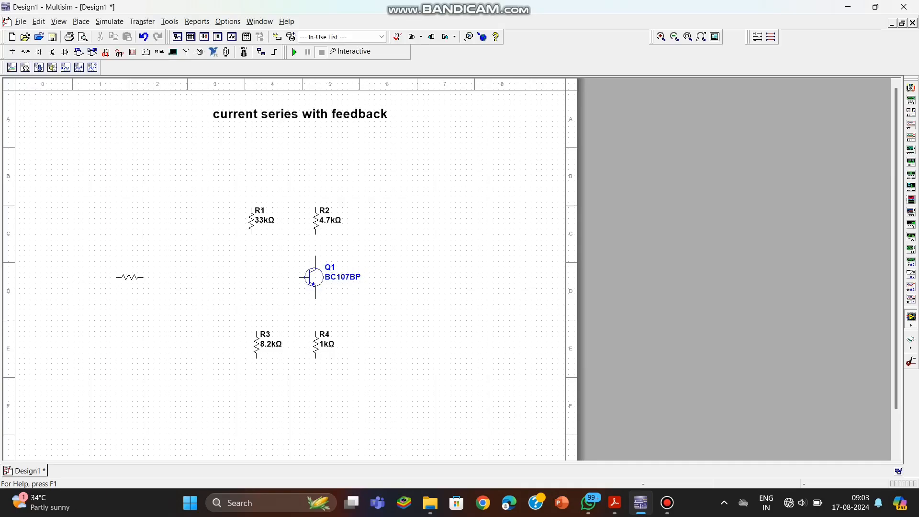
key(Escape)
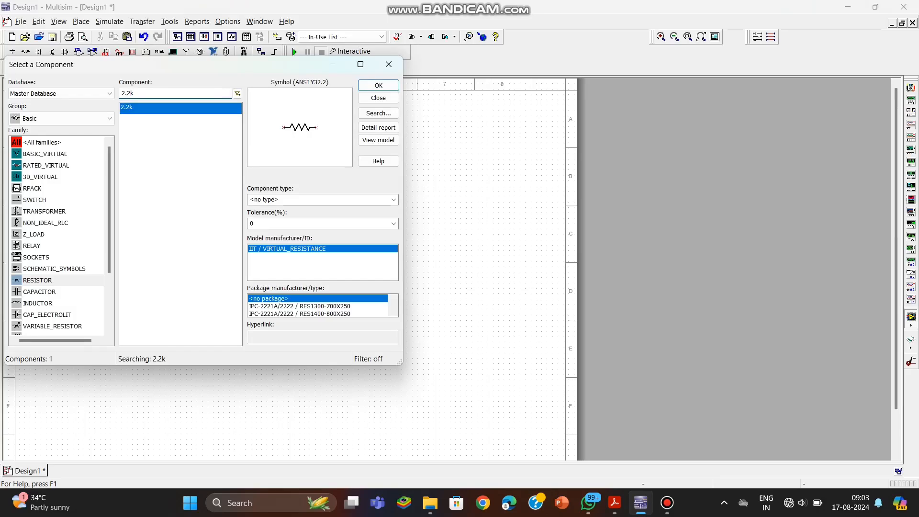
Place a 10k resistor, rotated vertically, to the right of the transistor and slightly below it
key(BackSpace)
key(BackSpace)
key(BackSpace)
text(10k)
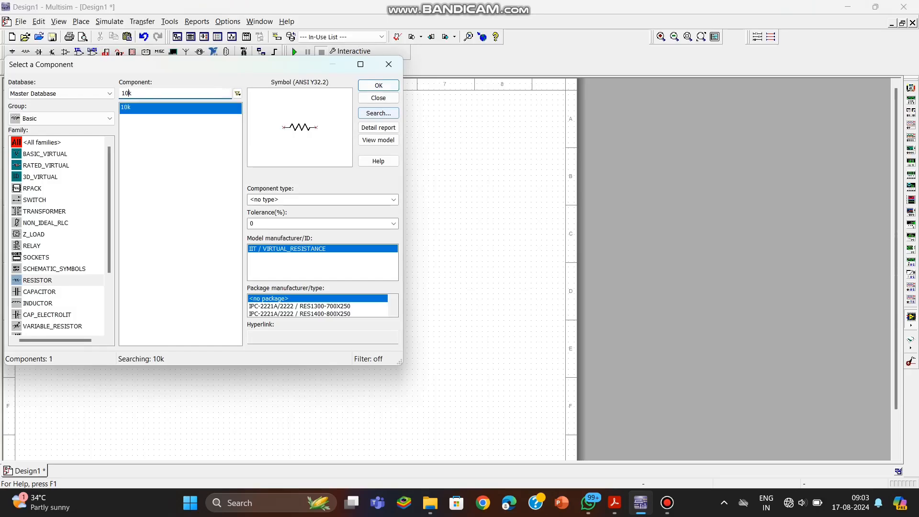
click(378, 85)
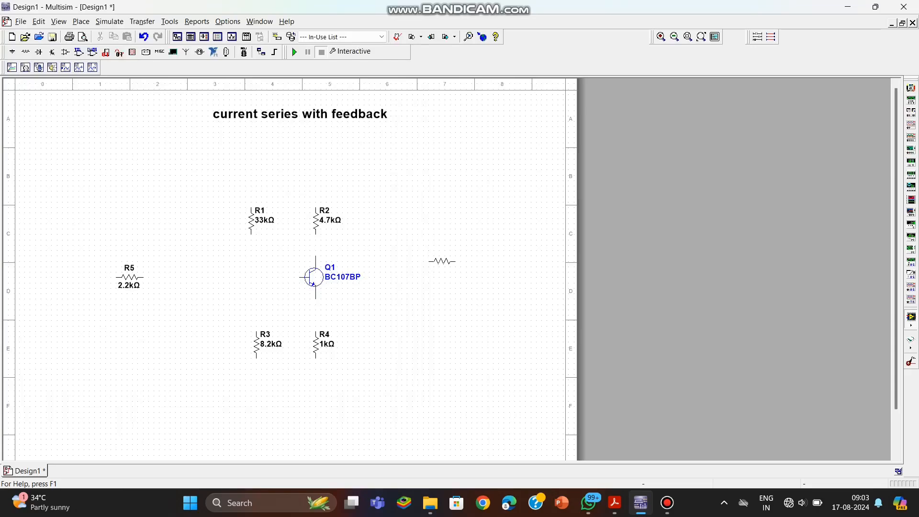
key(ctrl+r)
click(450, 306)
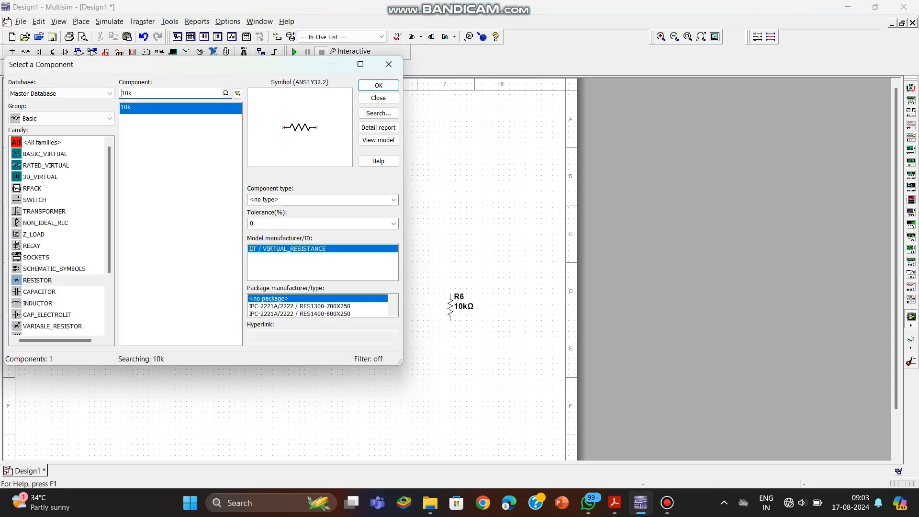
Place two 10µ capacitors from the CAPACITOR family, one between R5 and the transistor's base, the other right of and slightly above the transistor
click(39, 291)
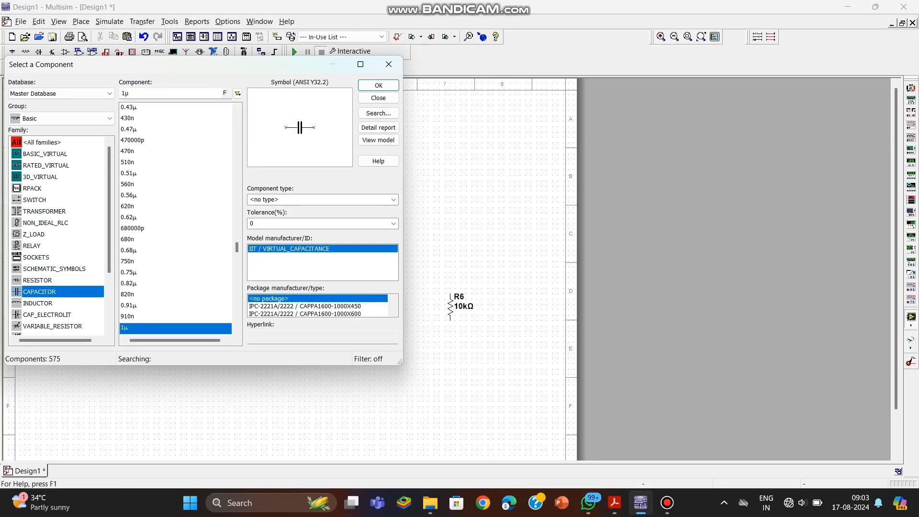
click(126, 94)
text(0)
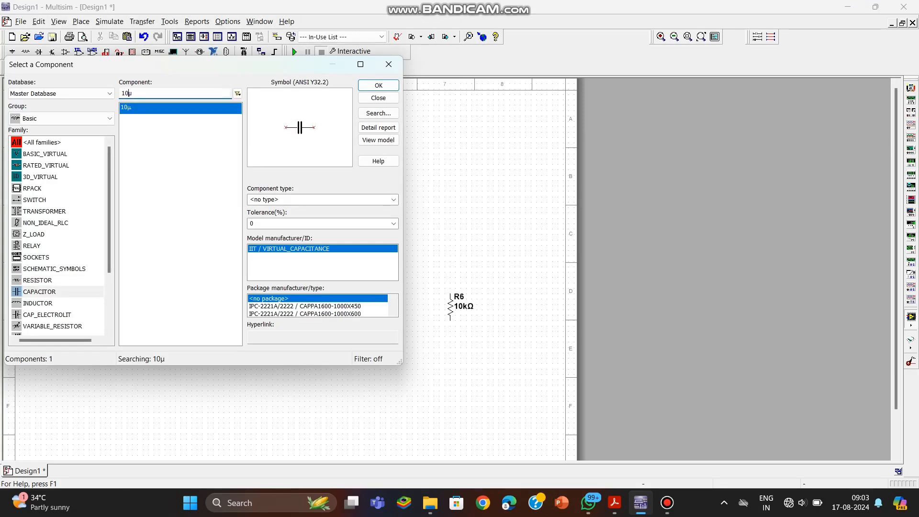
key(Return)
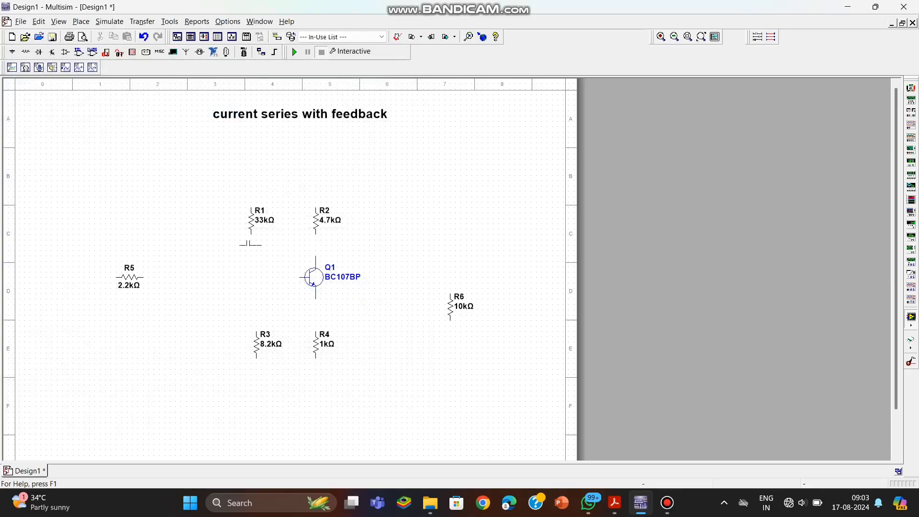
click(194, 283)
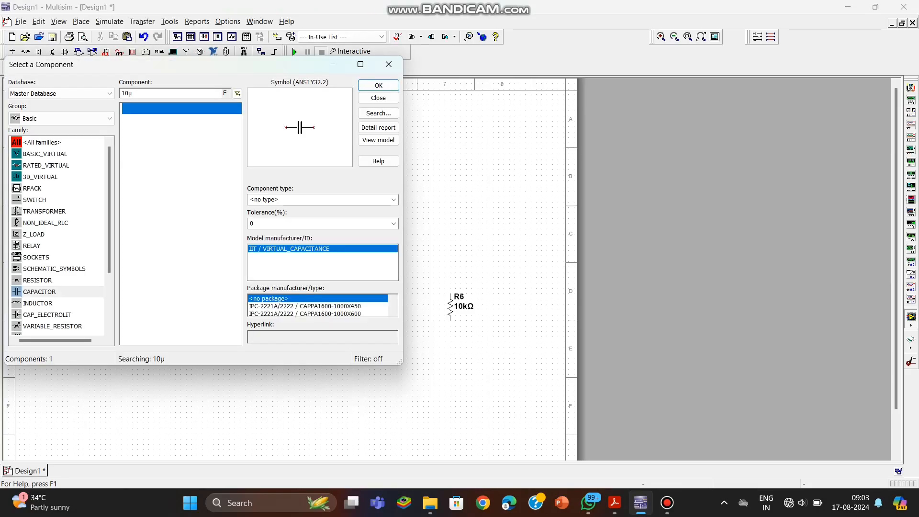
click(378, 85)
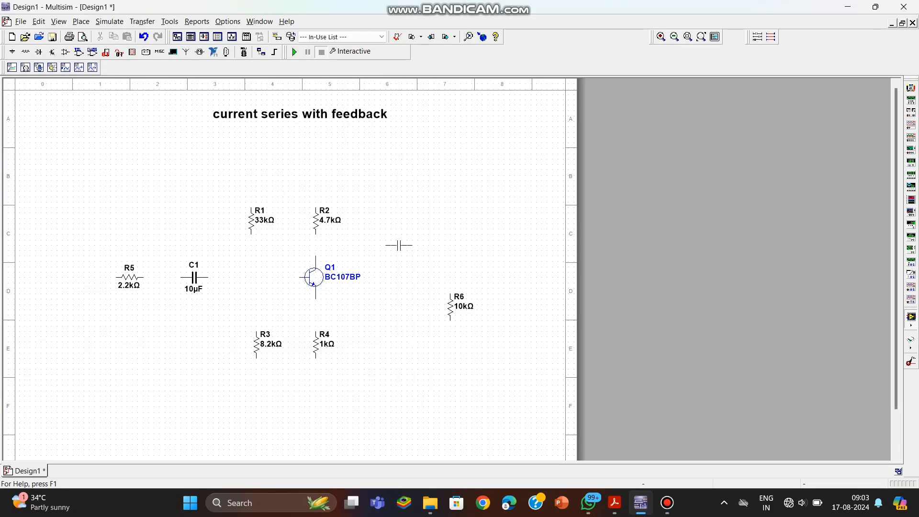
click(399, 251)
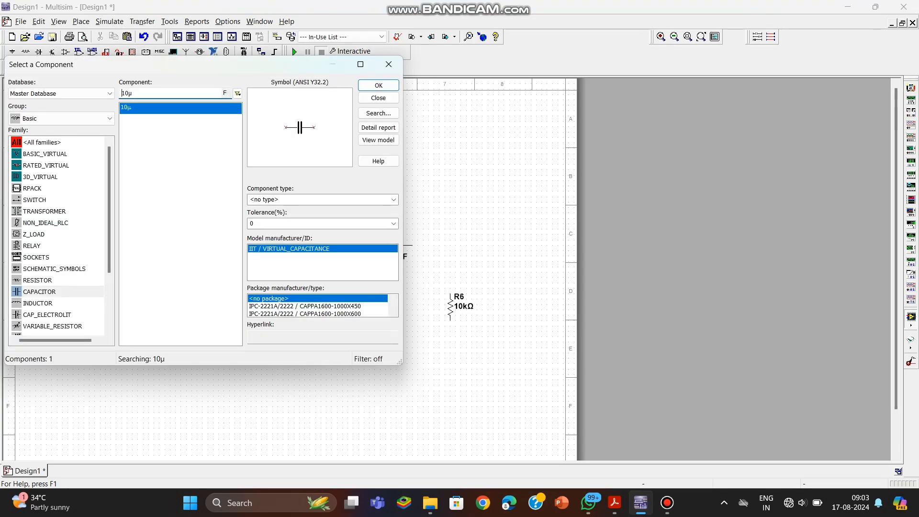
Place an AC_POWER source, found across all component groups, below and to the left of resistor R5
click(61, 118)
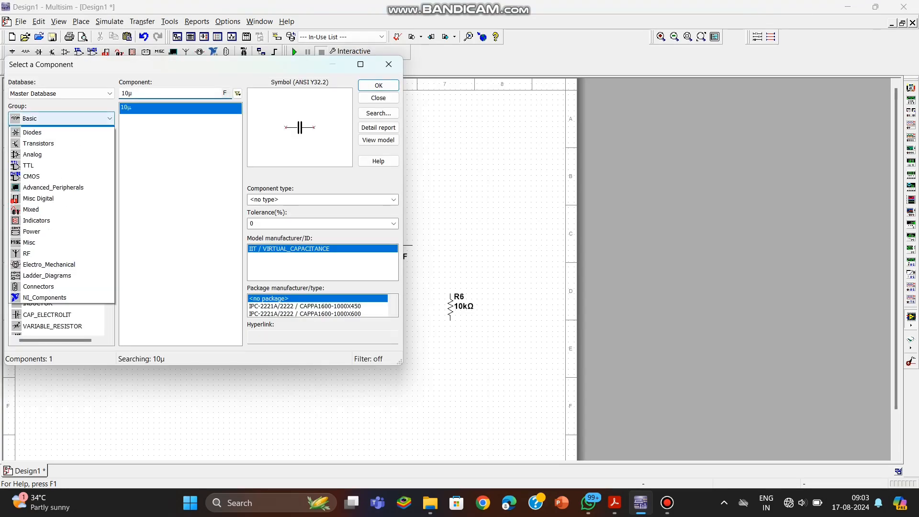
click(61, 131)
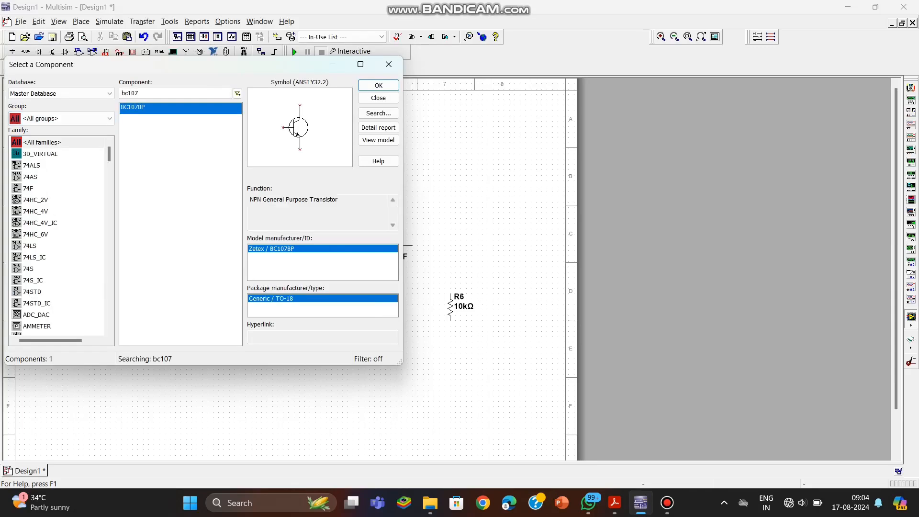
drag(139, 94, 125, 93)
key(BackSpace)
key(BackSpace)
text(ac)
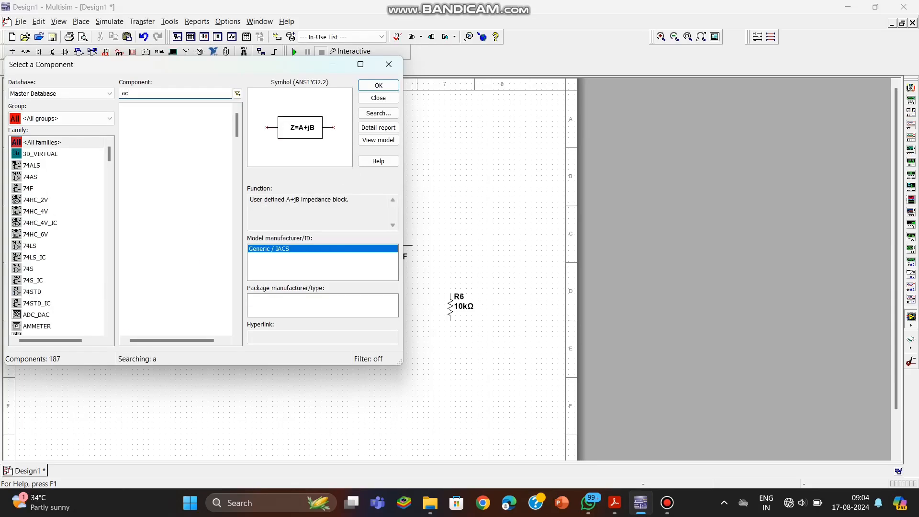
click(136, 118)
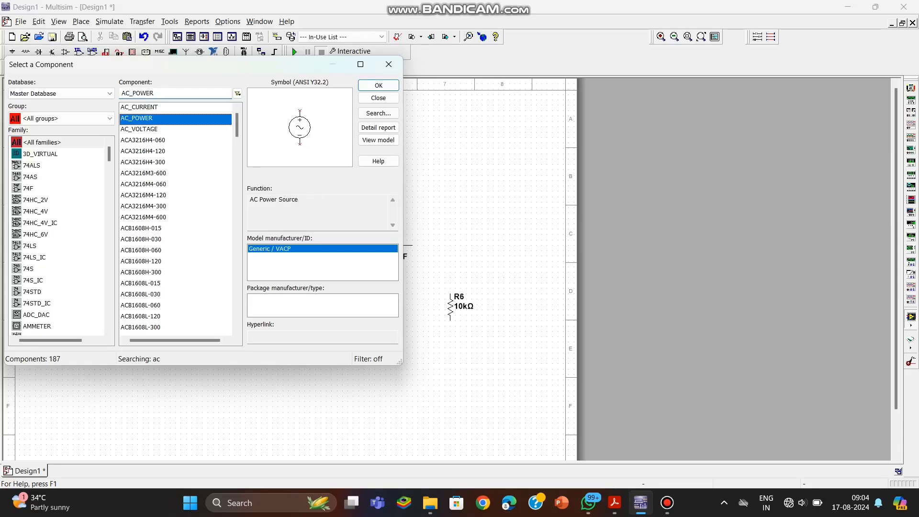
click(379, 85)
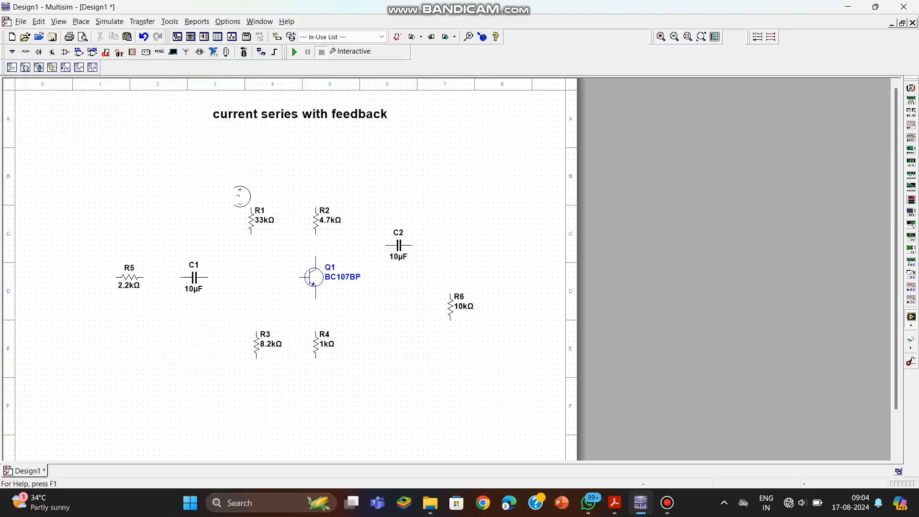
click(83, 331)
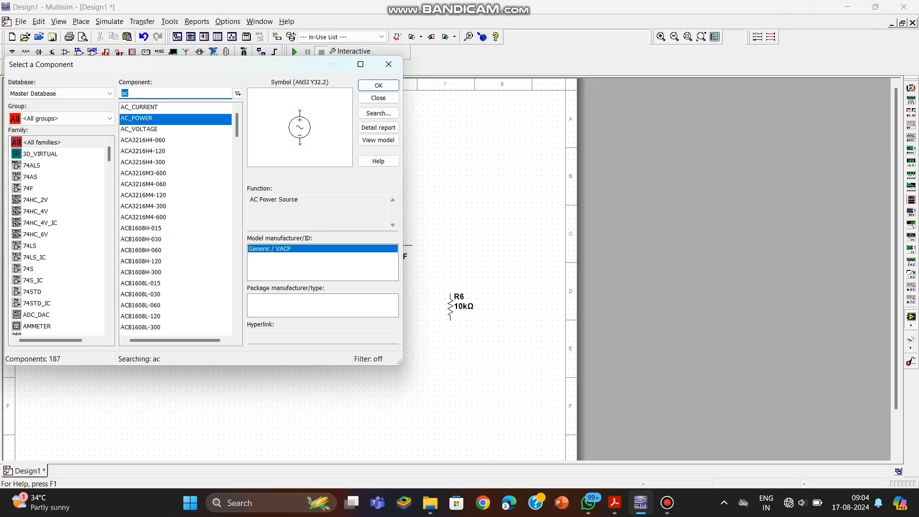
Place a GROUND symbol below and between resistors R3 and R4
key(BackSpace)
text(gr)
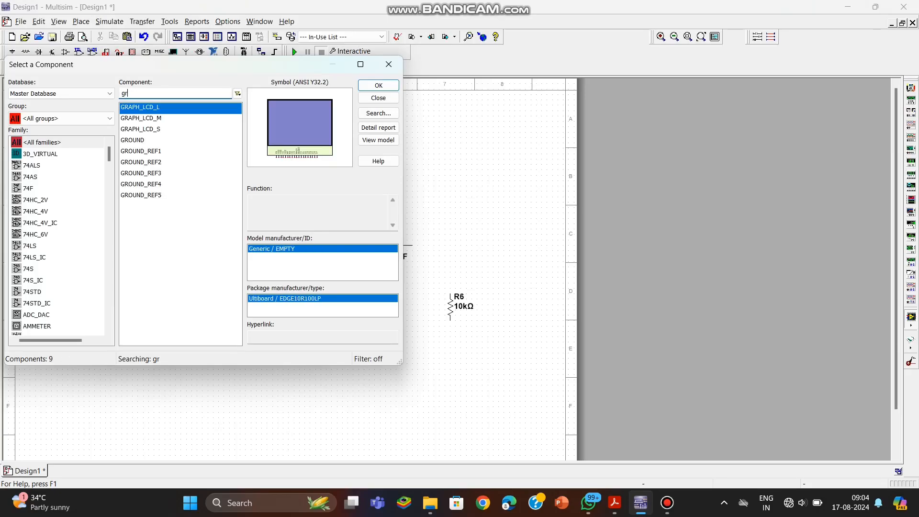
click(133, 140)
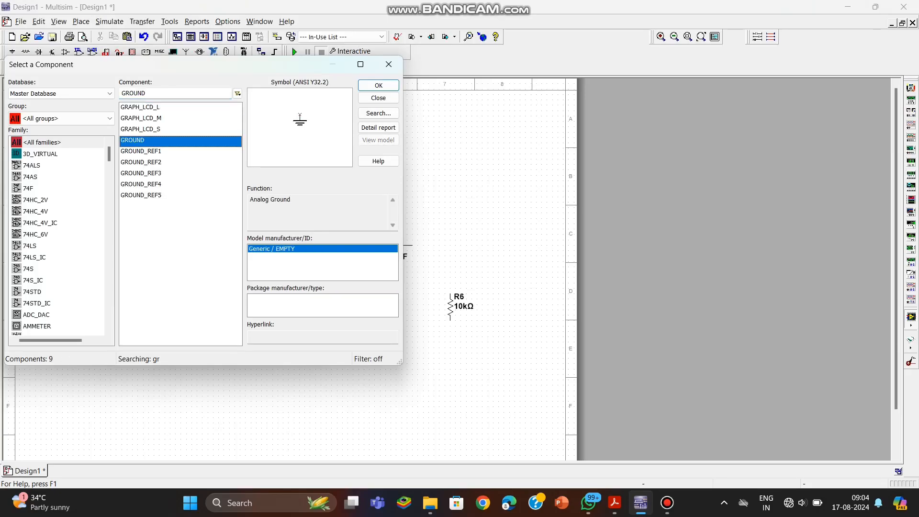
click(378, 86)
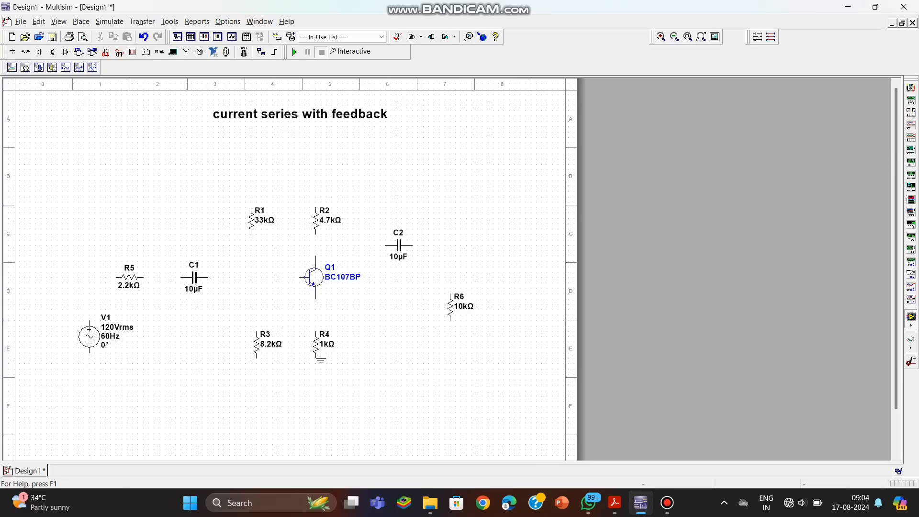
click(299, 393)
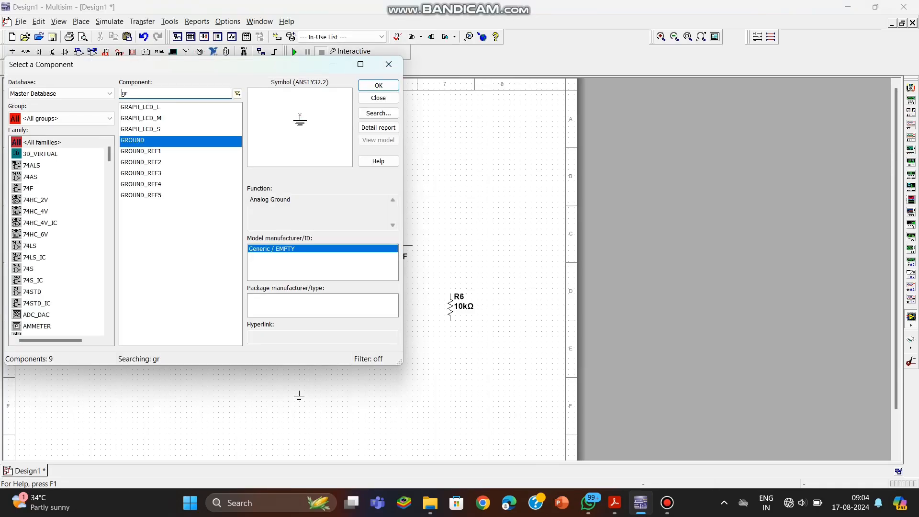
Place a VCC supply above and between resistors R1 and R2, and close the component browser
double_click(125, 93)
text(vcc)
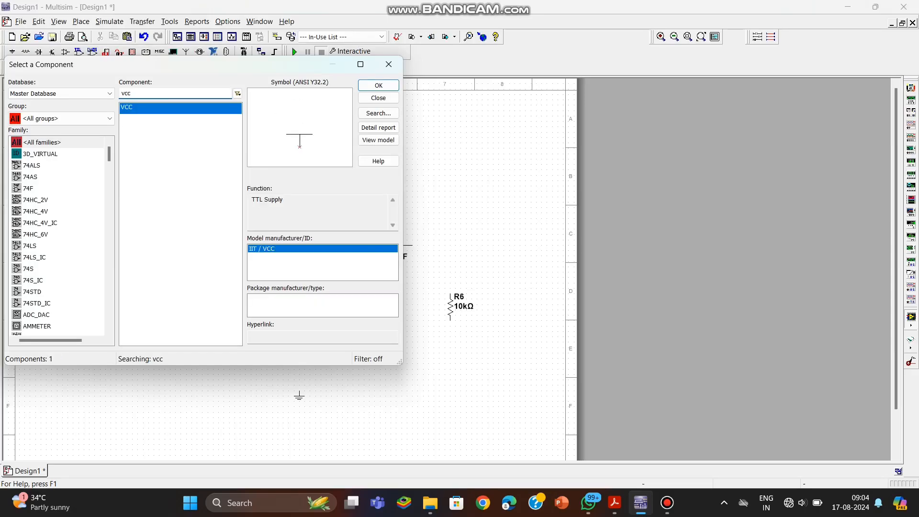
key(Return)
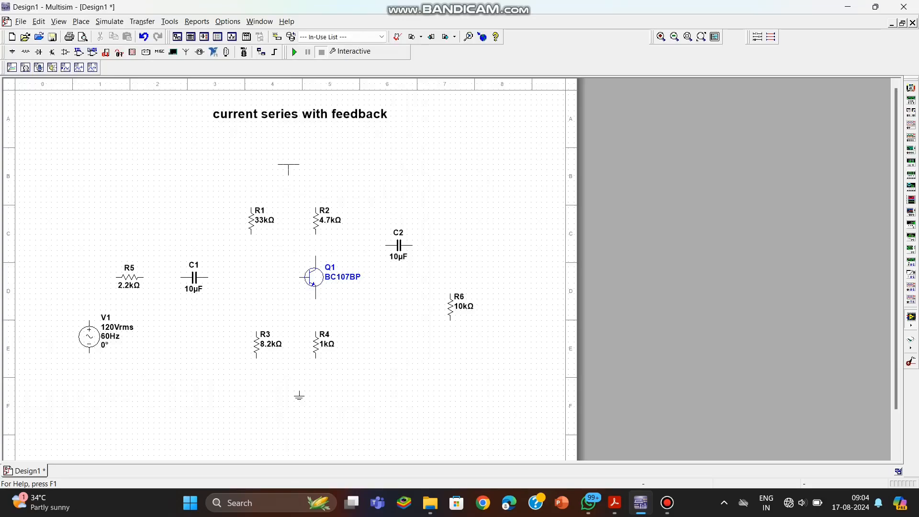
click(289, 173)
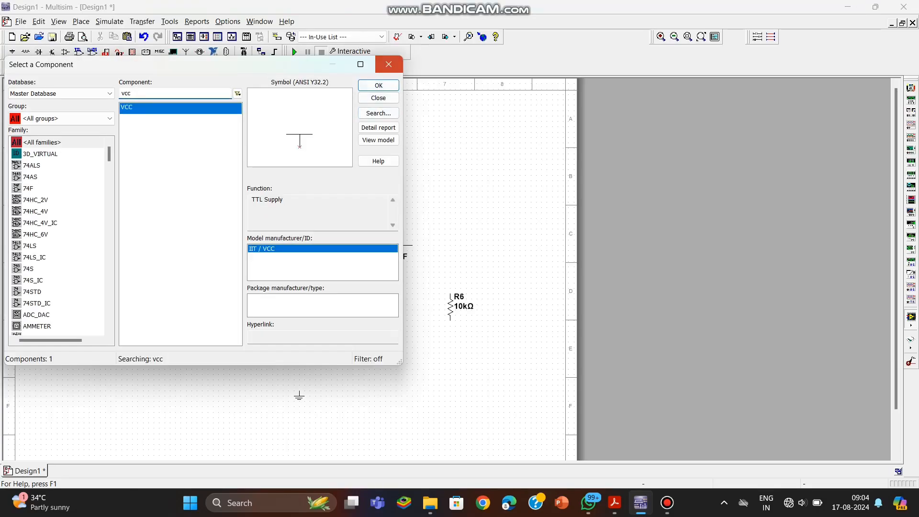
click(389, 64)
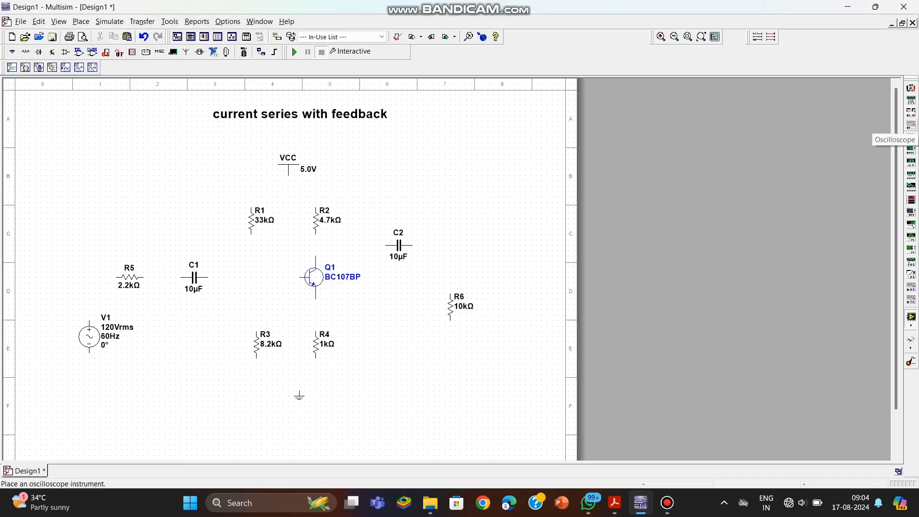
Place an oscilloscope in the sheet's upper-right area, and wire the upper ends of R1 and R2 together
click(911, 99)
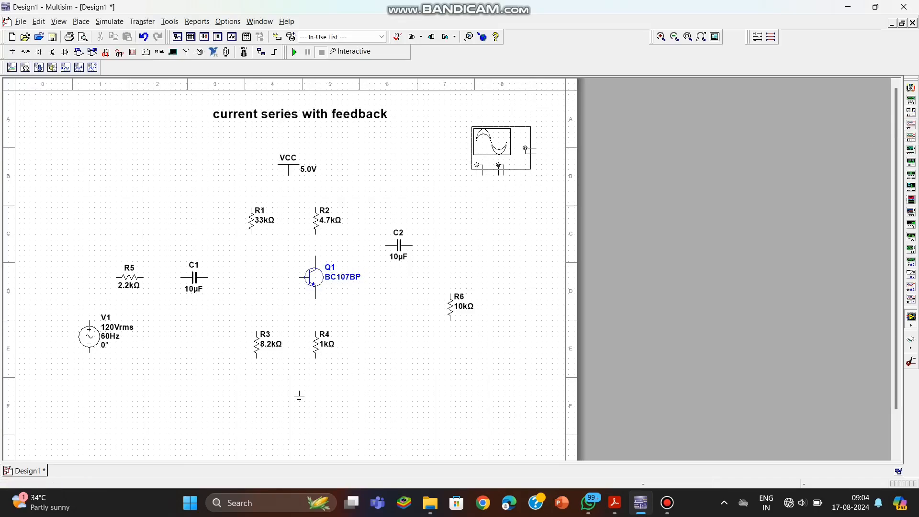
click(501, 148)
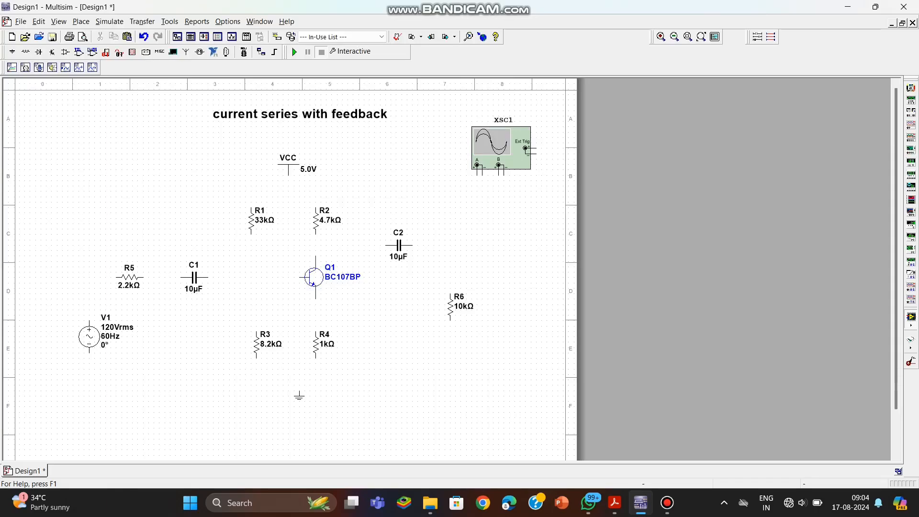
click(315, 208)
click(251, 209)
Set the VCC supply to 12 V and move it down onto the wire joining R1 and R2 so it connects
click(309, 169)
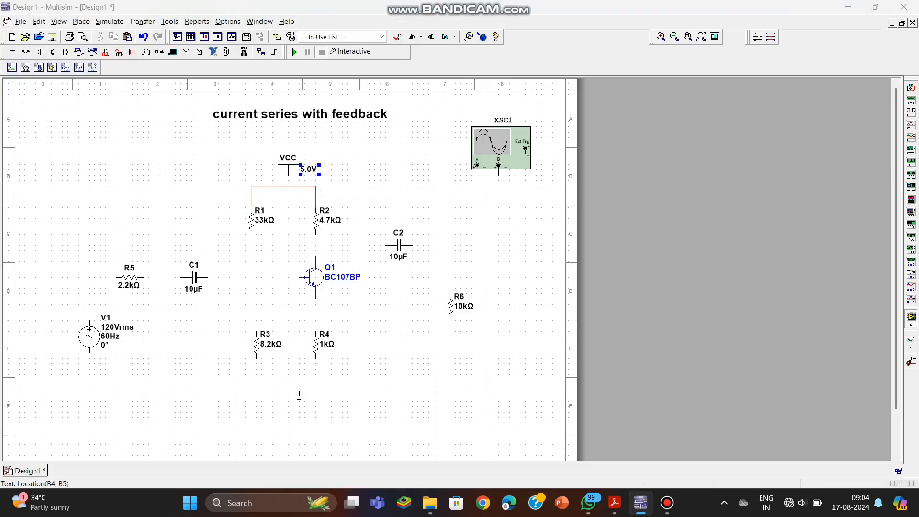
double_click(308, 169)
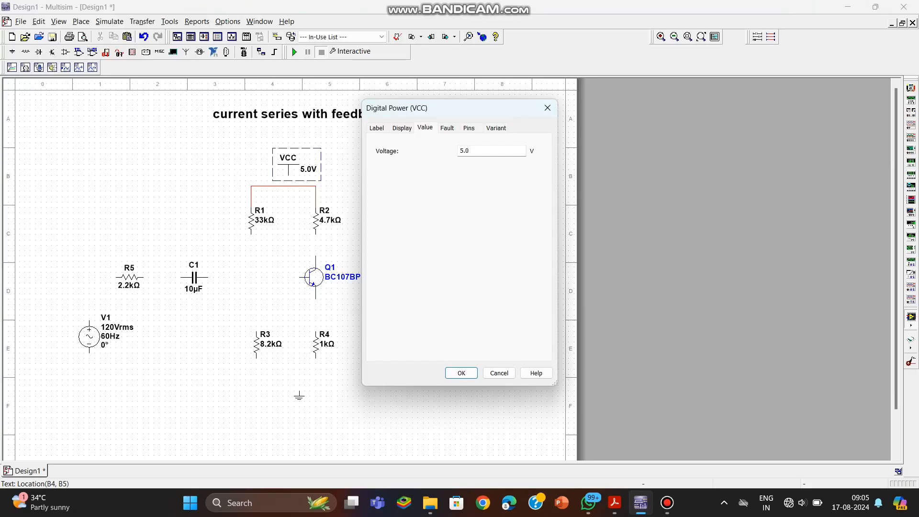
click(471, 151)
key(BackSpace)
key(BackSpace)
text(12)
key(Return)
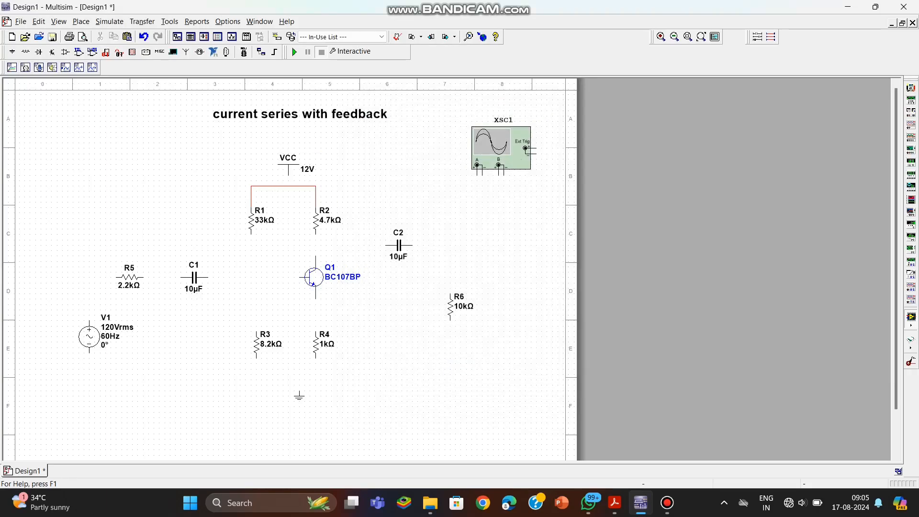
drag(288, 166, 283, 176)
key(ctrl+c)
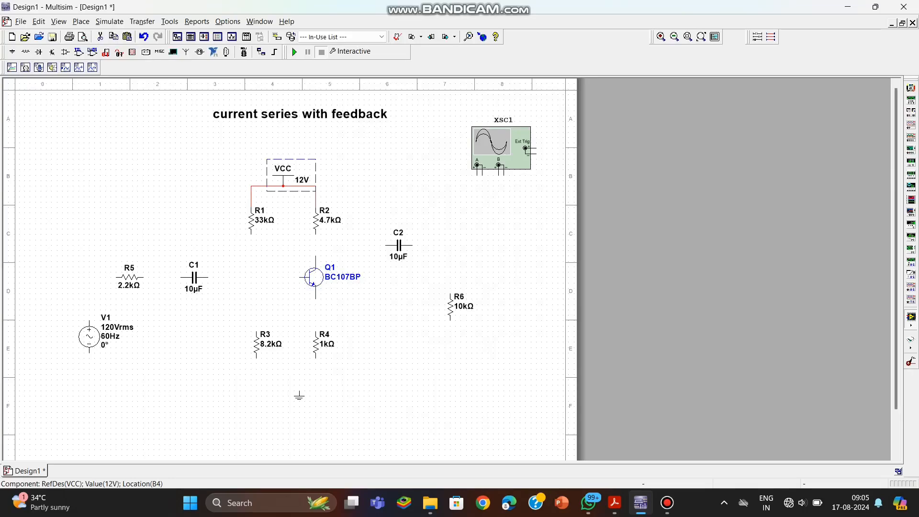
Wire R2 to the transistor's collector and R1 to R3, shifting R3 into line directly below R1
click(316, 235)
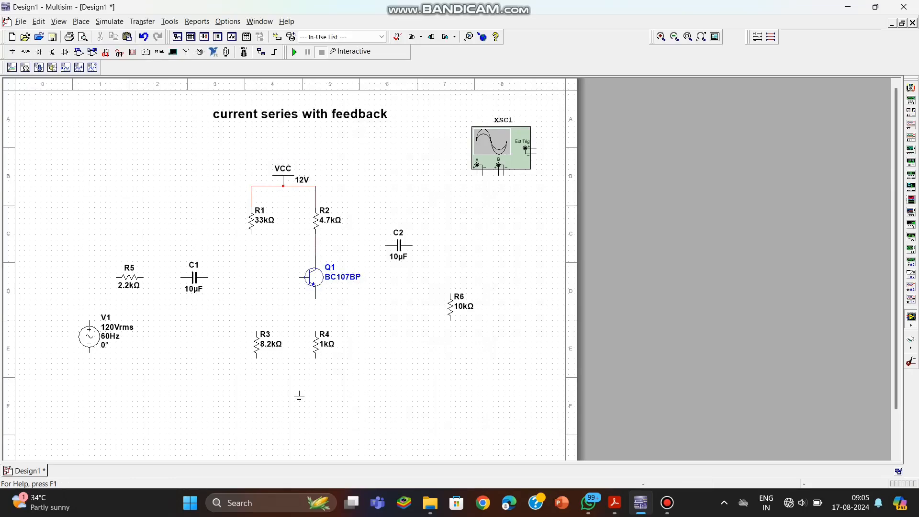
click(251, 233)
click(256, 331)
drag(256, 345, 251, 344)
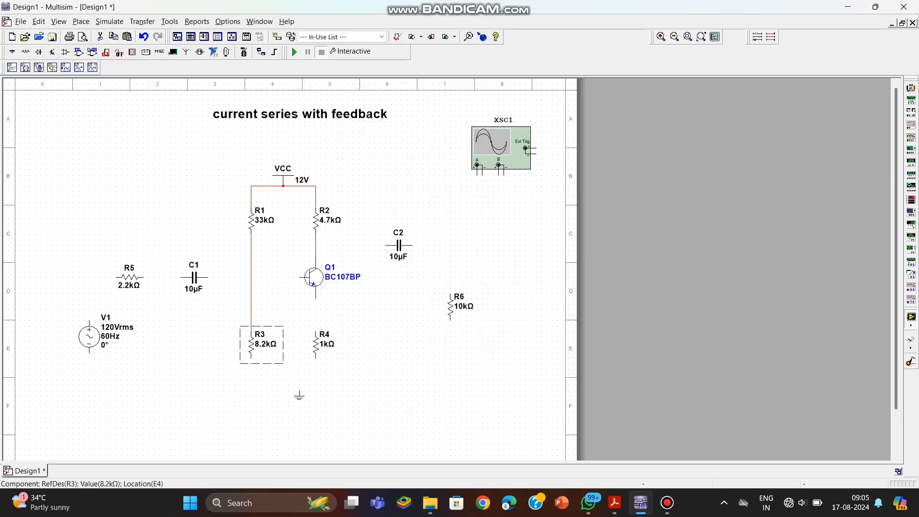
Wire the transistor's emitter to R4, and C2's near end to the wire between R2 and the collector
click(315, 299)
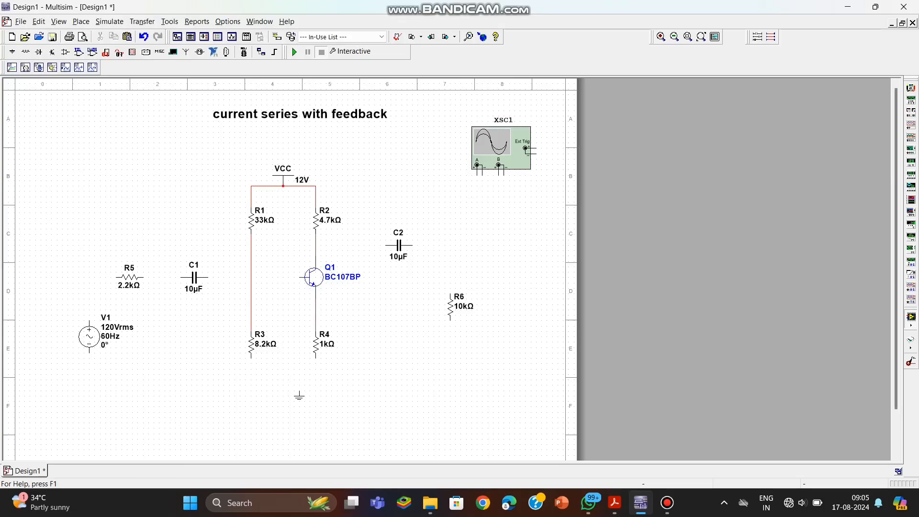
click(385, 245)
click(315, 245)
Wire C1 to the R1–R3 line, extend that junction to the transistor's base, and connect R5 to C1
click(207, 277)
click(251, 277)
click(251, 277)
click(304, 278)
click(143, 277)
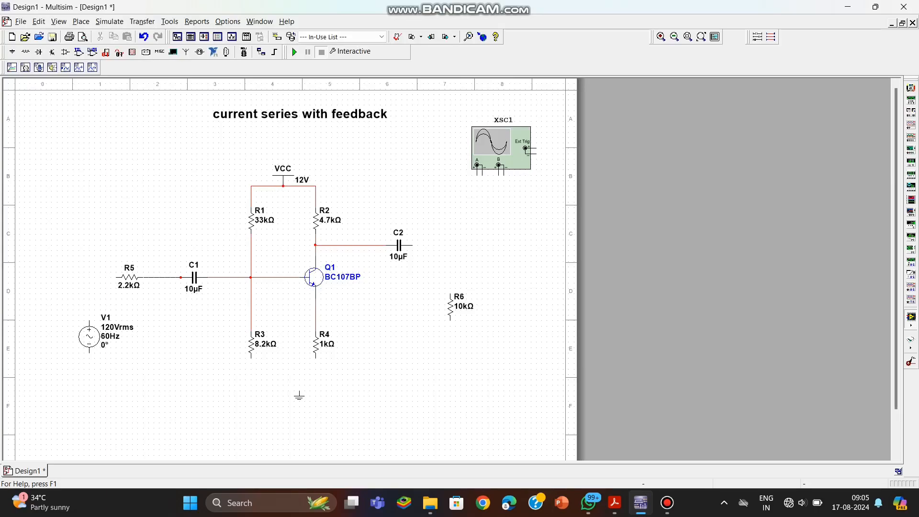
Complete the wire between R5 and C1, and connect R5's free end to the upper terminal of AC source V1
click(190, 277)
drag(114, 276, 93, 274)
click(117, 278)
click(89, 322)
Wire the lower ends of R3 and R4 together, and connect V1's lower terminal to that line
click(89, 354)
click(315, 358)
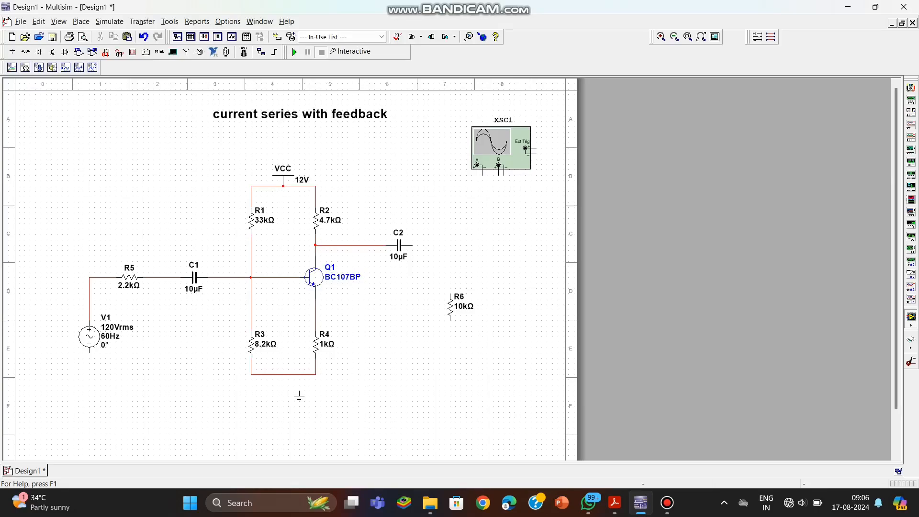
click(89, 352)
click(251, 374)
Set AC source V1 to an RMS voltage of 0.01 V and a frequency of 1 kHz
double_click(118, 337)
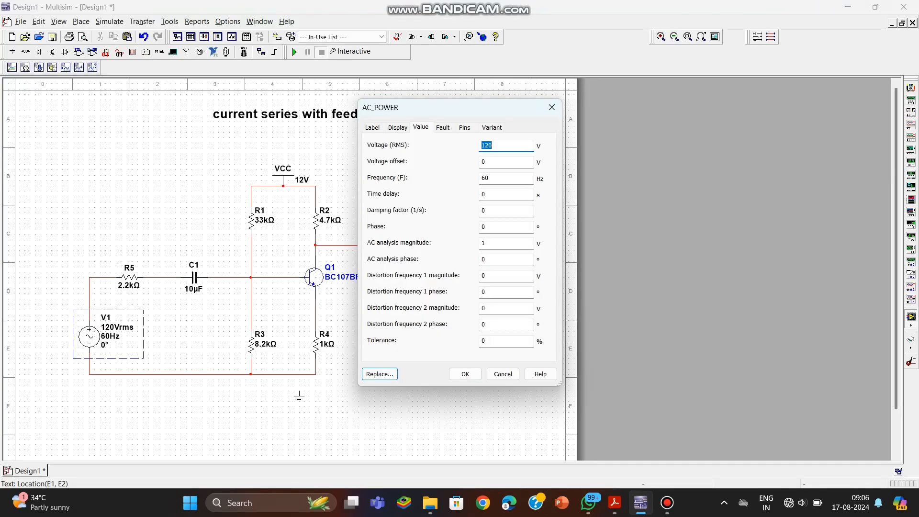
key(BackSpace)
text(0.01)
mouse_move(50, 502)
key(BackSpace)
key(BackSpace)
text(1k)
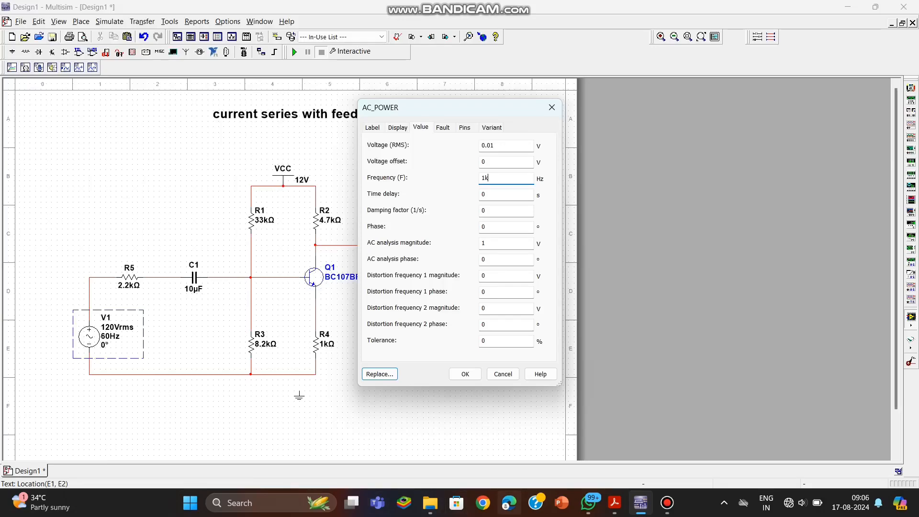
click(465, 374)
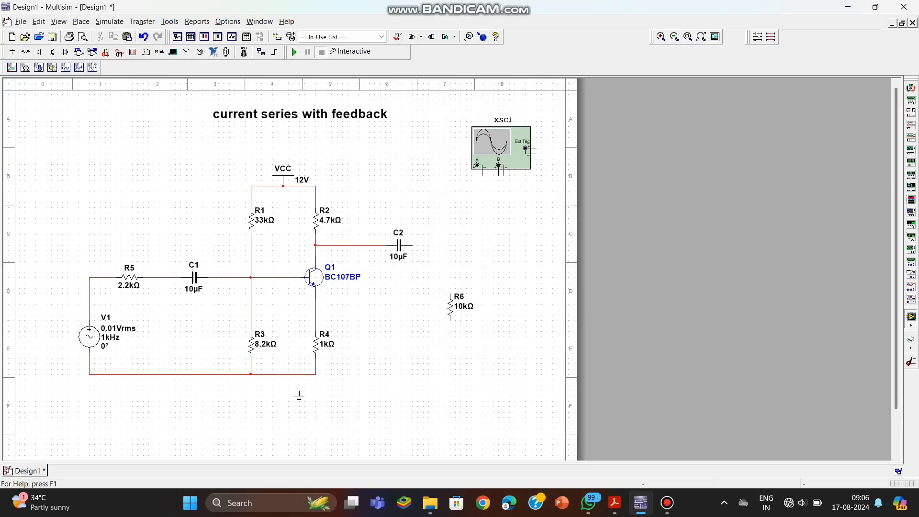
Wire R6 between C2's free end and the bottom line, and move the ground symbol up onto that line
click(411, 245)
click(450, 294)
click(450, 319)
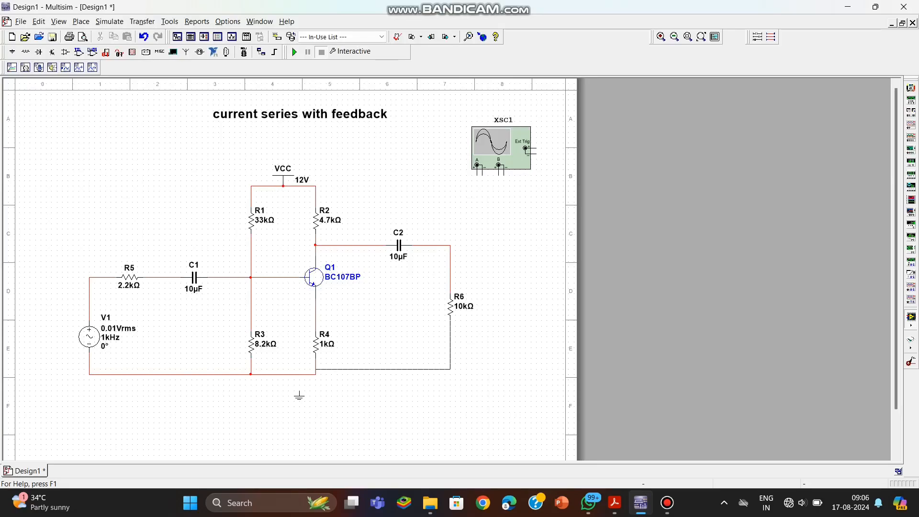
click(316, 374)
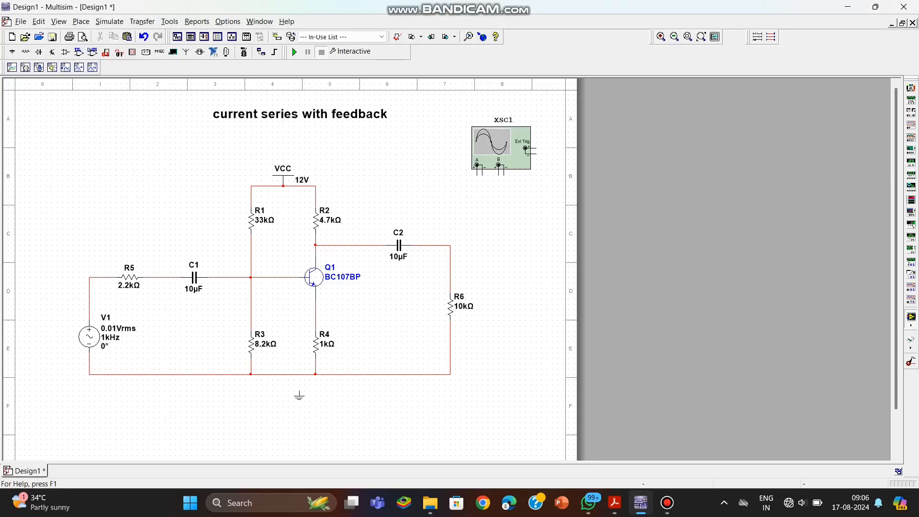
click(300, 393)
drag(299, 387, 299, 380)
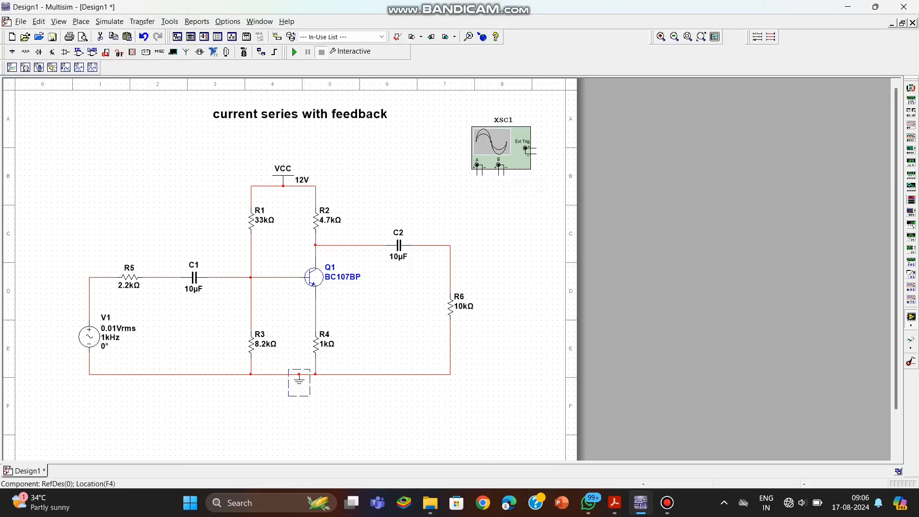
Wire the oscilloscope's channel A positive terminal over the circuit to V1's upper wire, and tidy the wire's route
click(477, 165)
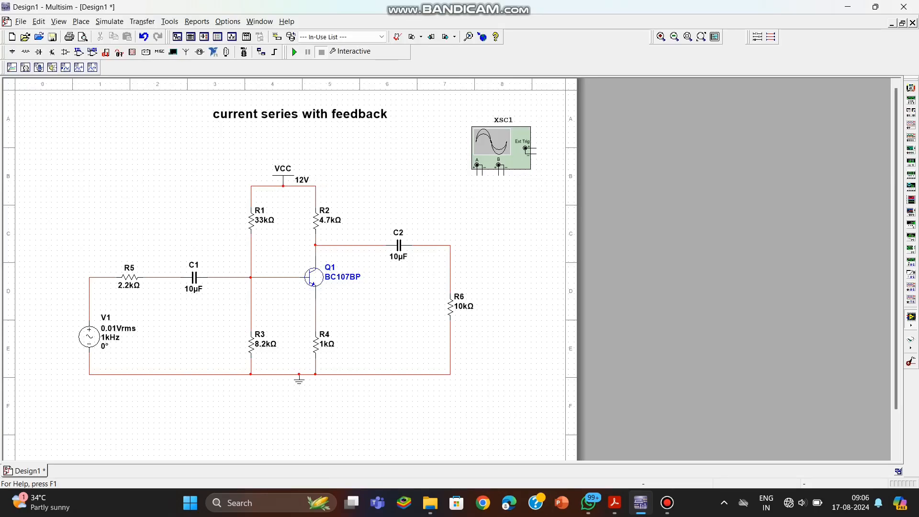
click(412, 143)
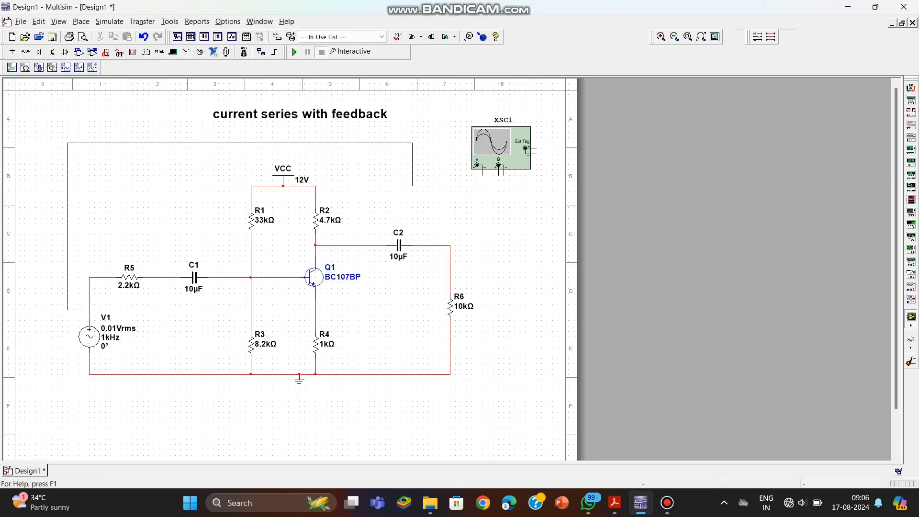
click(88, 307)
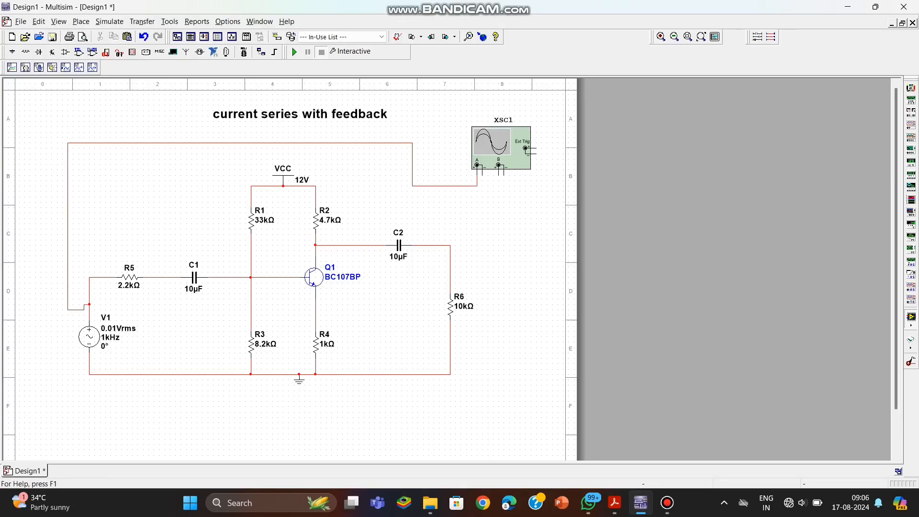
drag(77, 310, 76, 305)
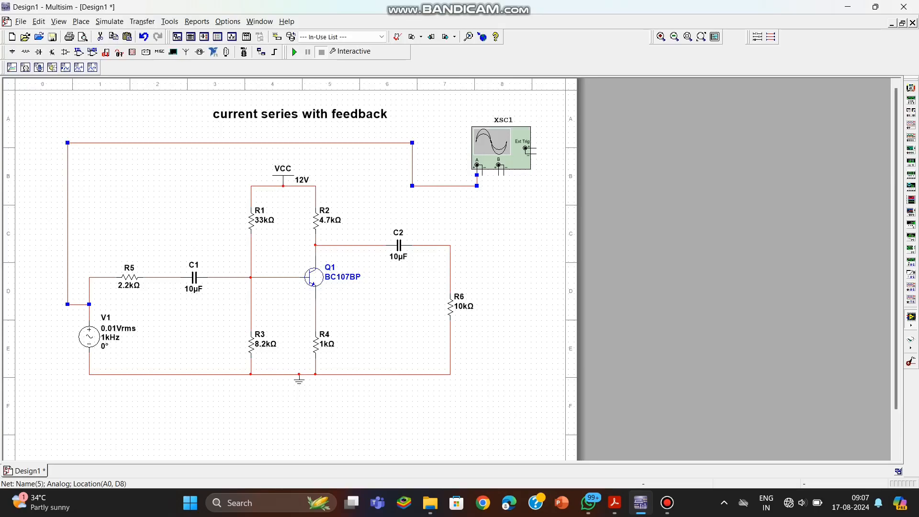
key(Escape)
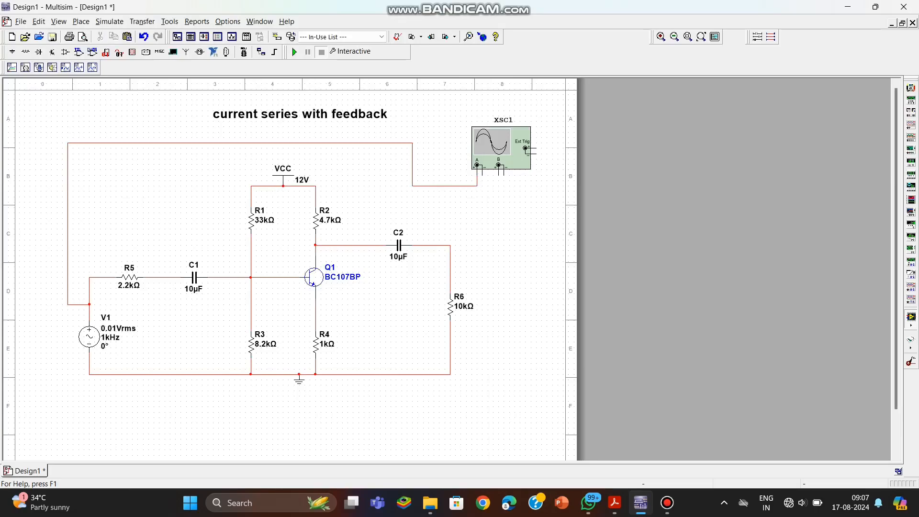
drag(412, 165, 444, 165)
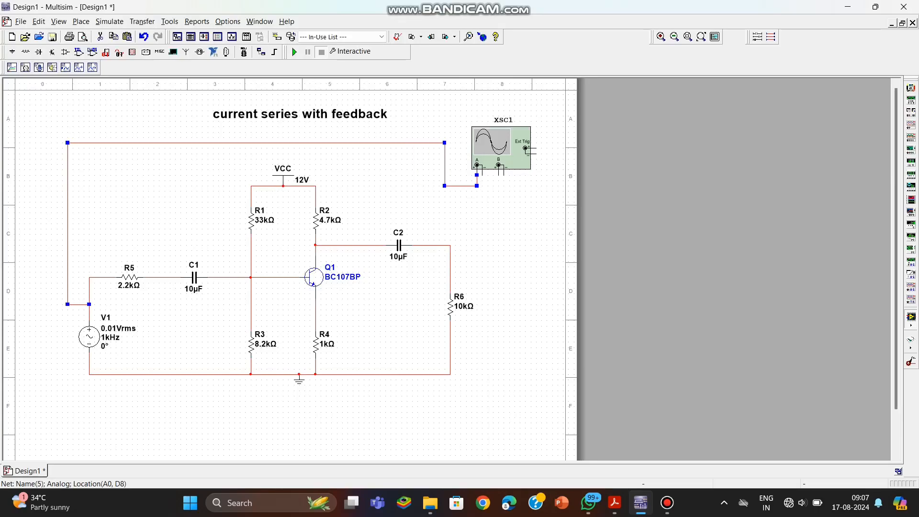
key(Escape)
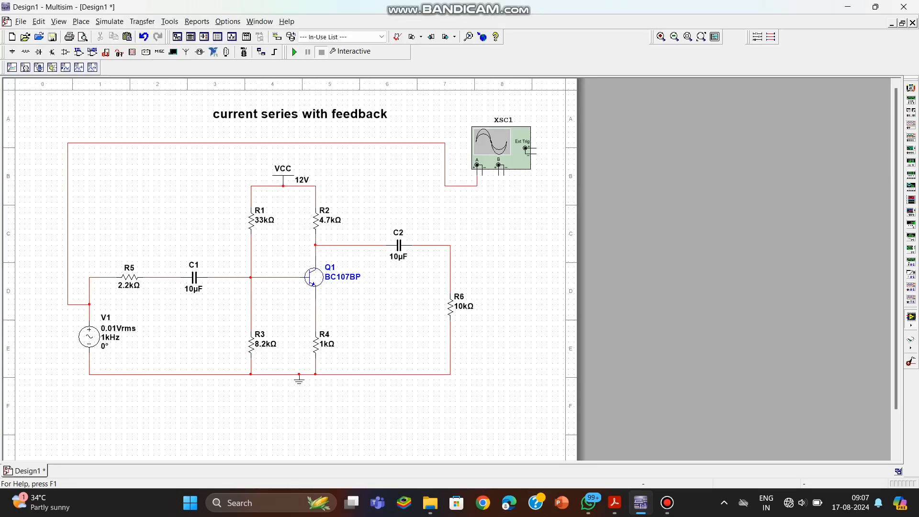
Wire the oscilloscope's channel A and B negative terminals to the ground line, and channel B positive to the C2–R6 wire
click(482, 173)
click(450, 374)
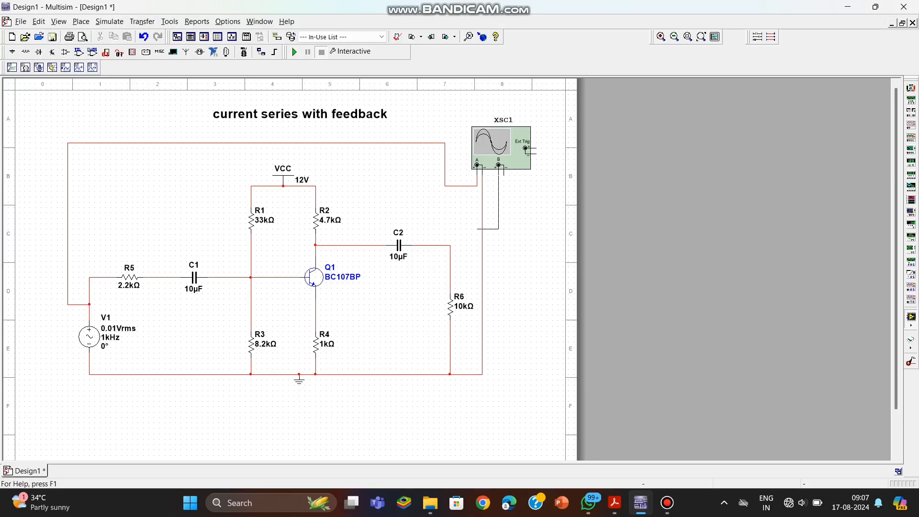
click(445, 245)
click(503, 167)
click(482, 374)
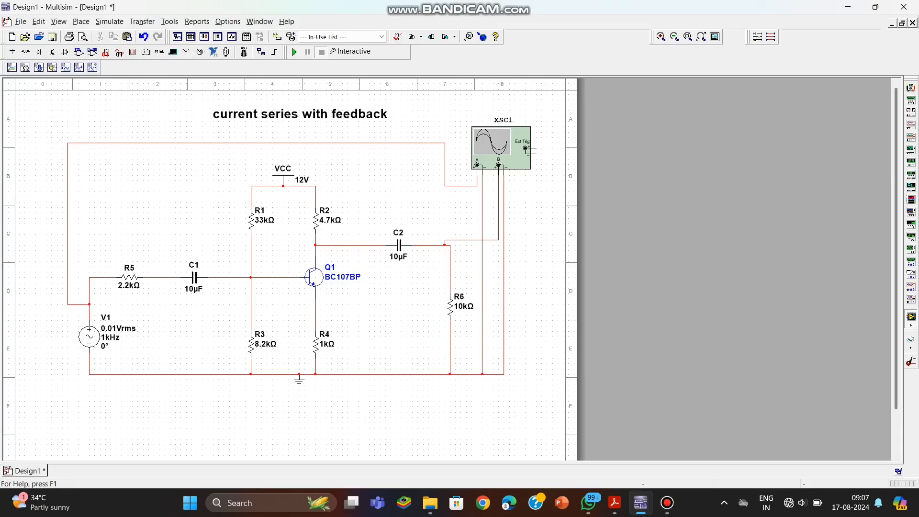
Change the net color of the channel B output wire to blue
click(498, 210)
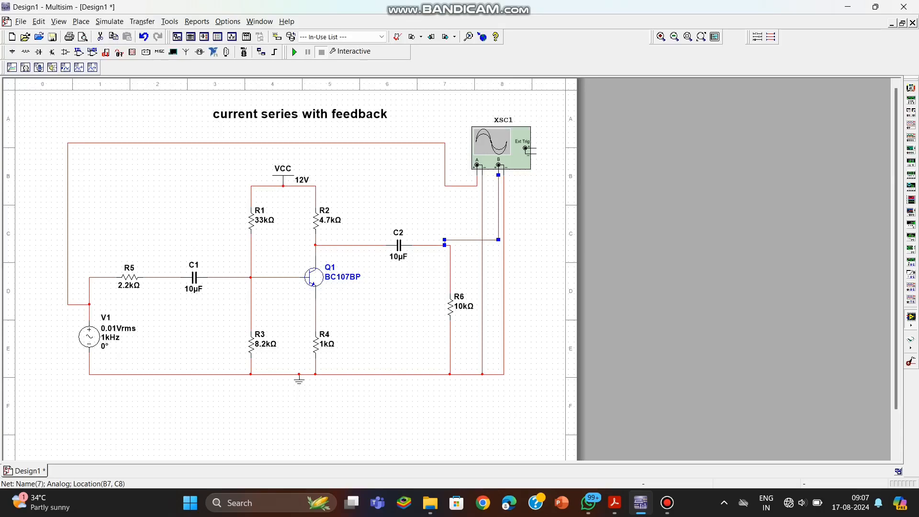
double_click(484, 240)
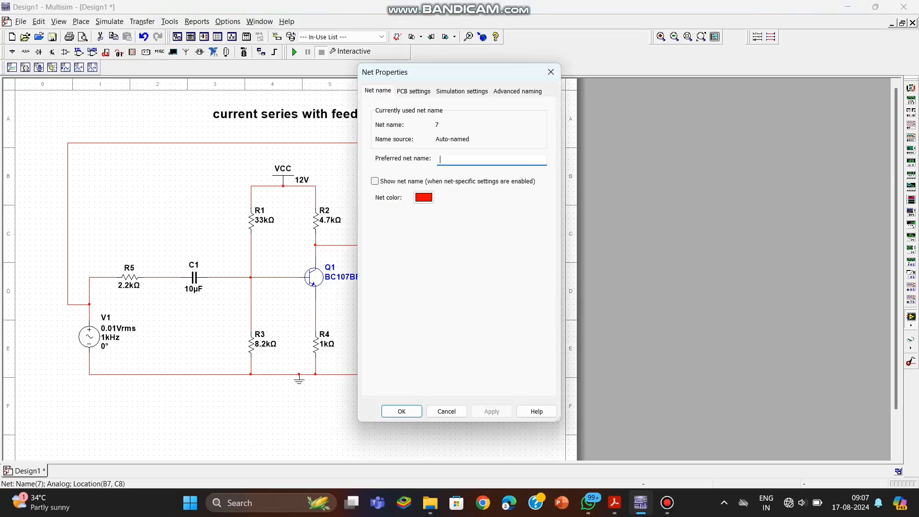
click(424, 198)
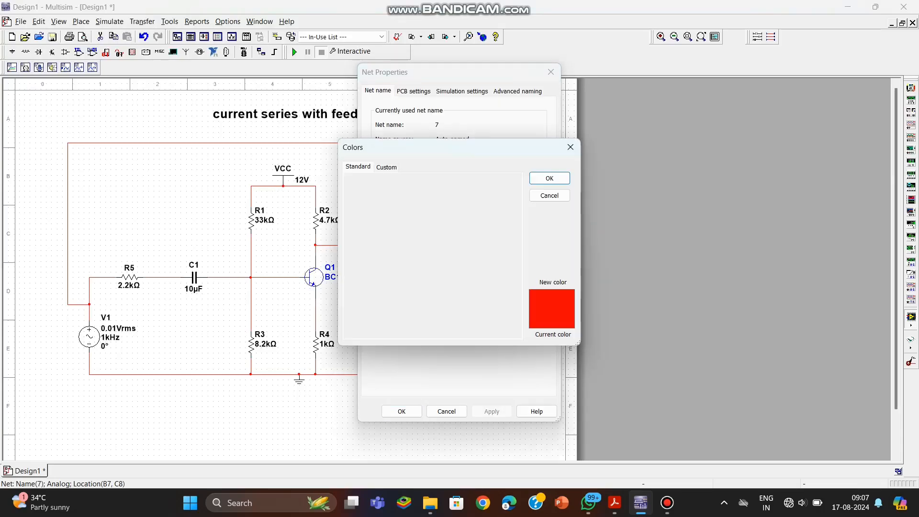
click(415, 214)
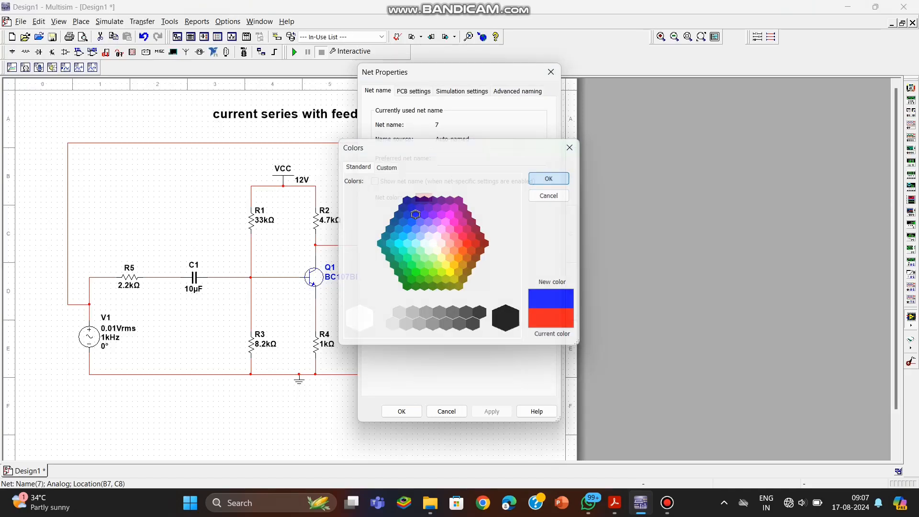
click(550, 178)
click(492, 412)
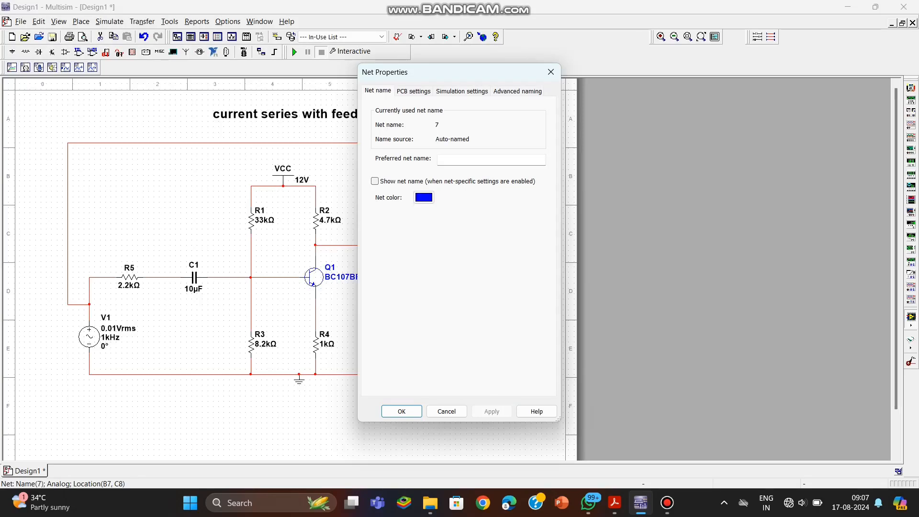
key(Return)
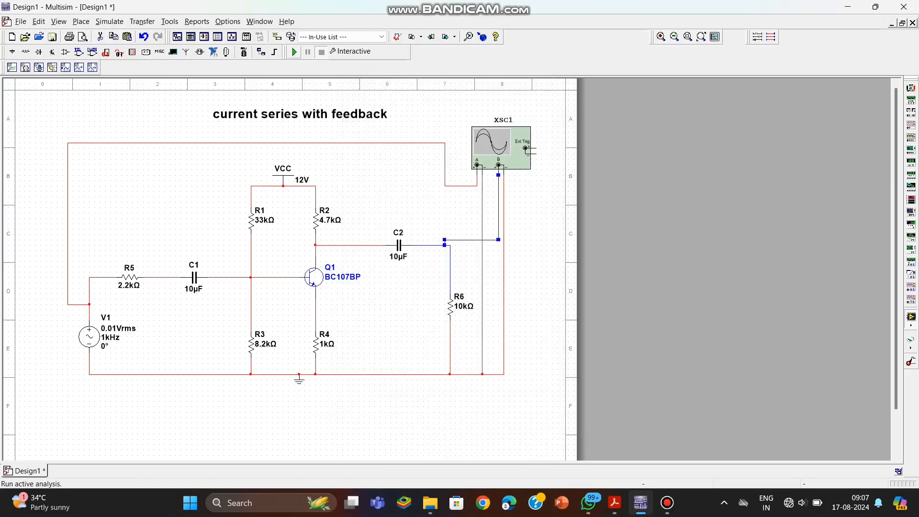
Run the simulation, open oscilloscope XSC1 and reverse its display background
click(295, 51)
double_click(501, 143)
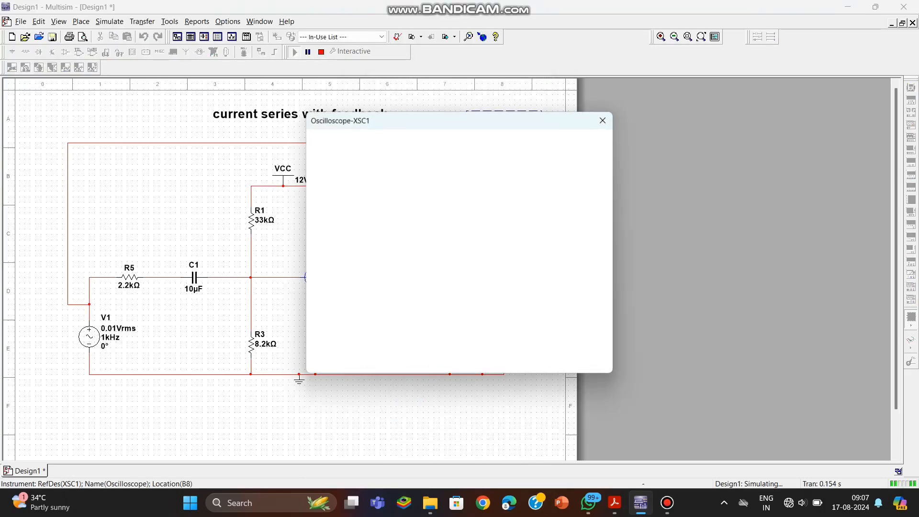
click(540, 298)
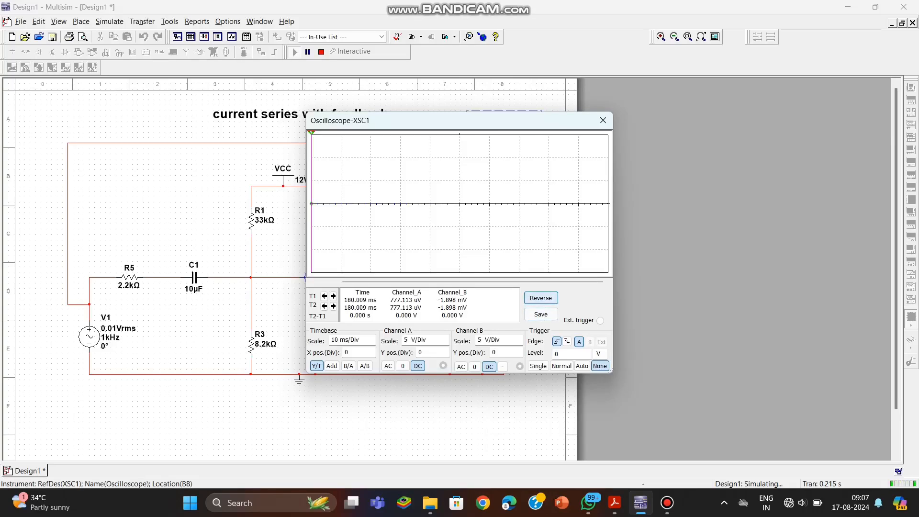
Set the oscilloscope's timebase scale to 2 ms/Div
click(427, 340)
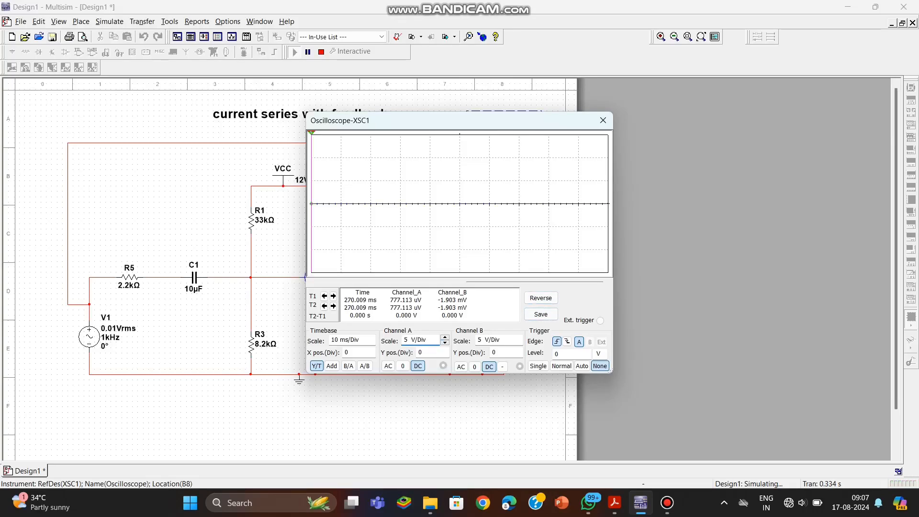
click(360, 340)
click(371, 343)
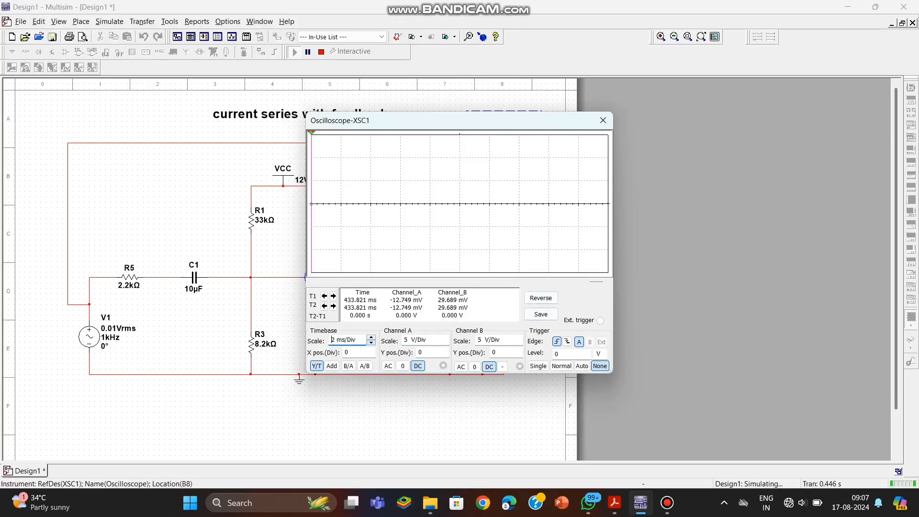
click(371, 342)
Set the oscilloscope's channel A scale to 50 mV/Div
click(427, 340)
click(444, 343)
click(445, 343)
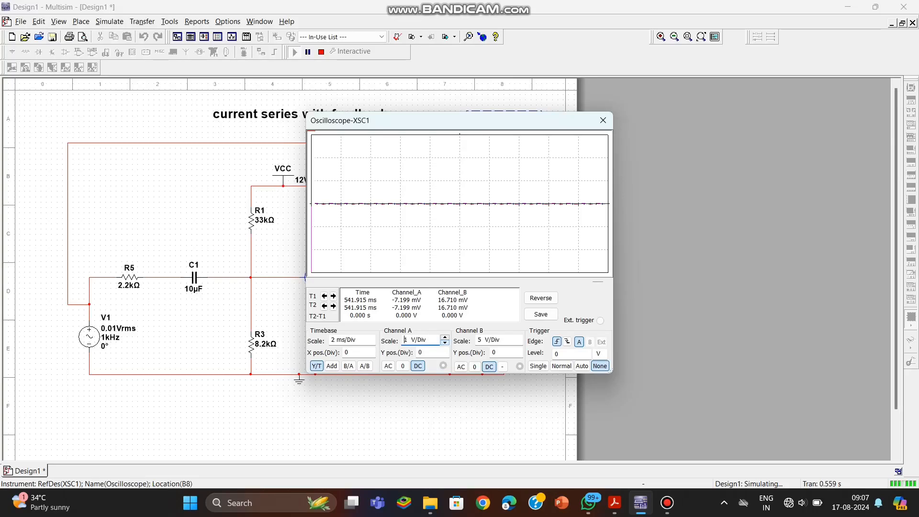
click(445, 343)
click(445, 343)
click(445, 342)
click(445, 342)
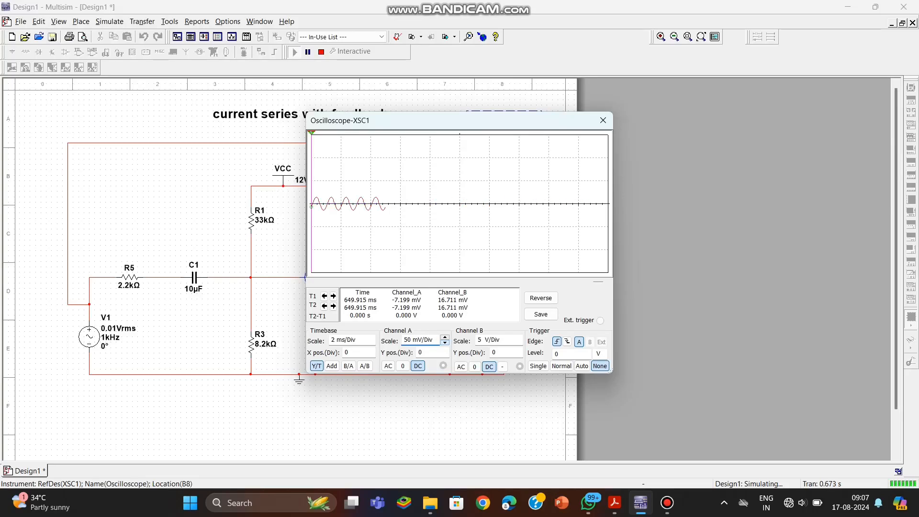
Set the oscilloscope's channel B scale to 50 mV/Div
click(498, 340)
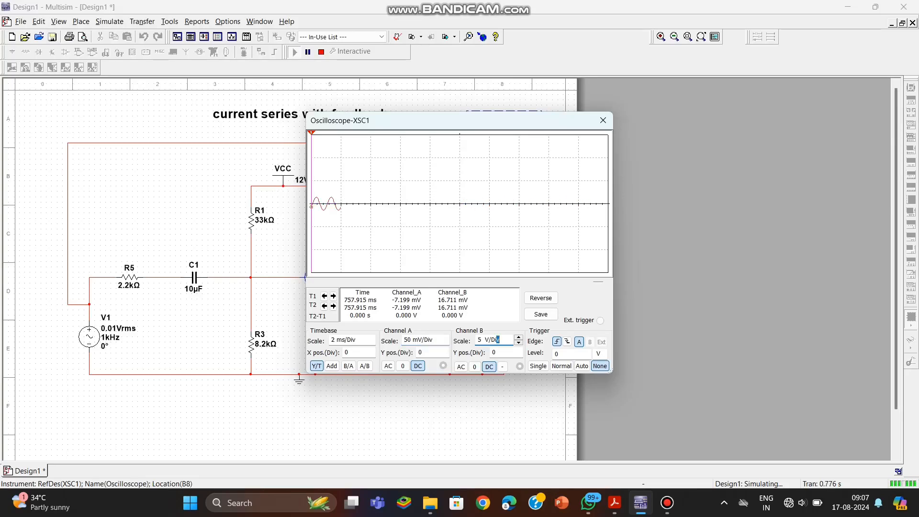
click(519, 342)
click(519, 343)
click(518, 343)
click(518, 343)
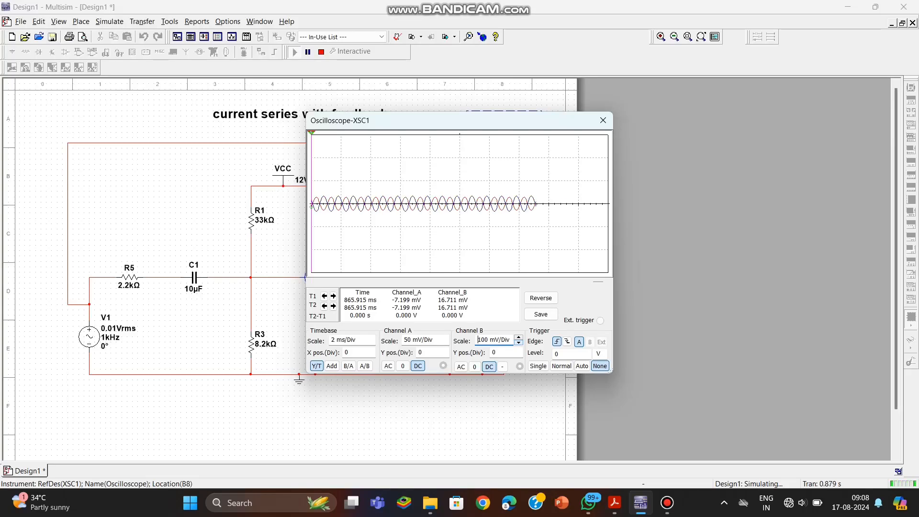
click(518, 343)
click(518, 342)
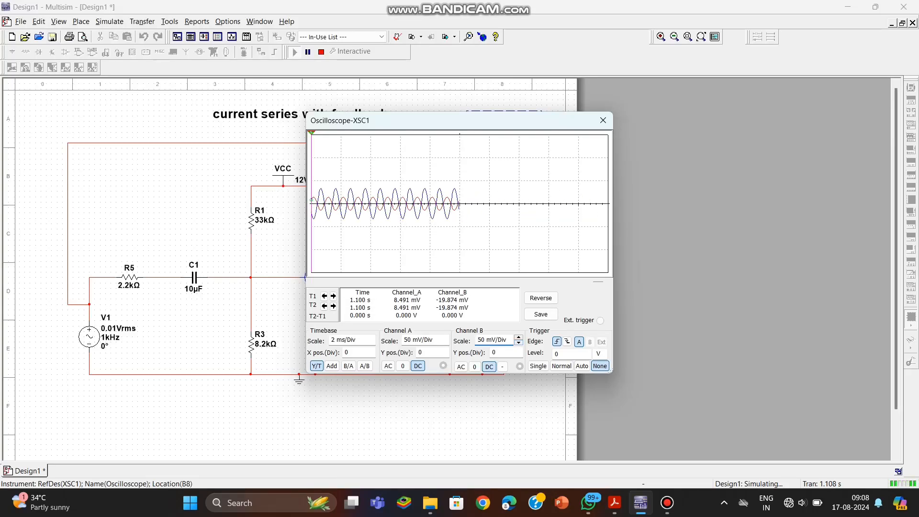
Pause the simulation, set the timebase scale to 500 us/Div, and move the oscilloscope window off the circuit
click(308, 52)
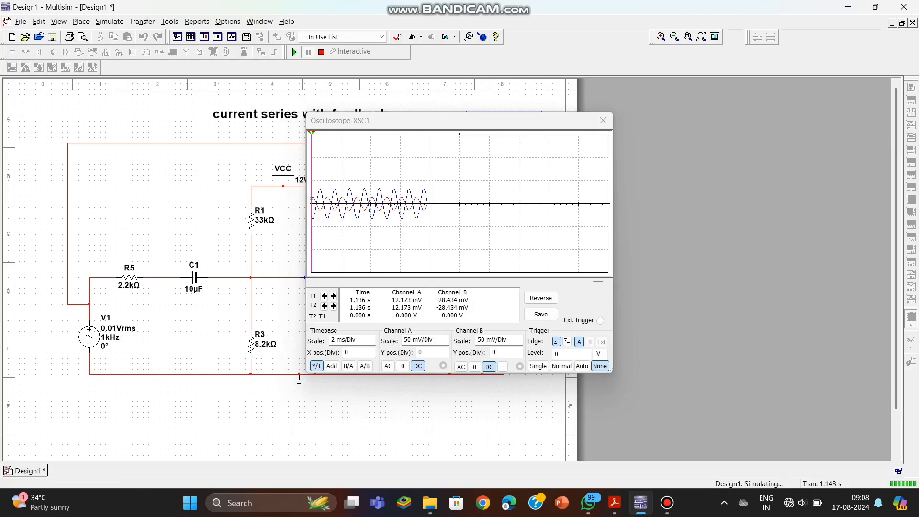
click(359, 340)
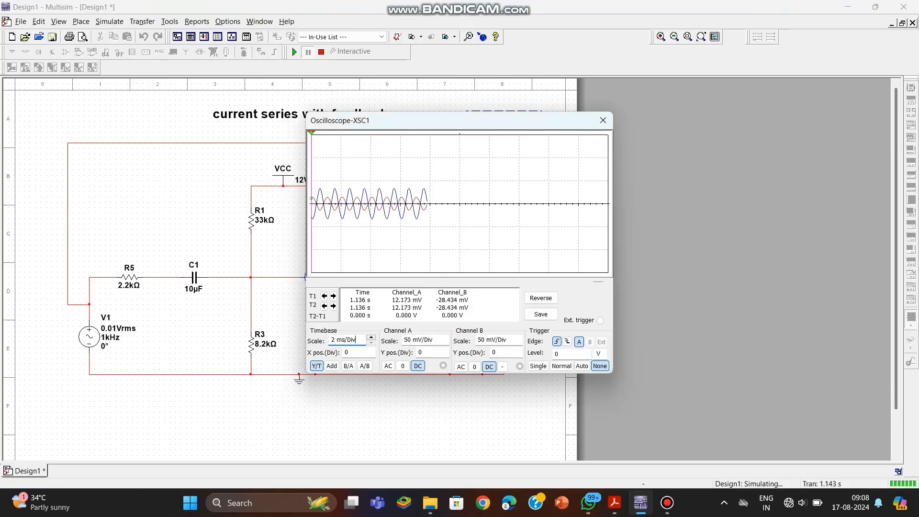
click(371, 343)
click(371, 343)
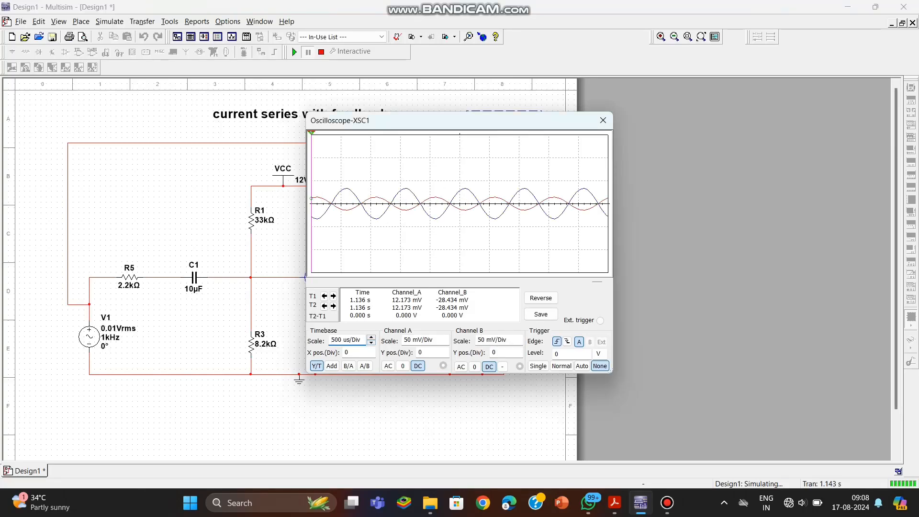
drag(442, 125, 650, 189)
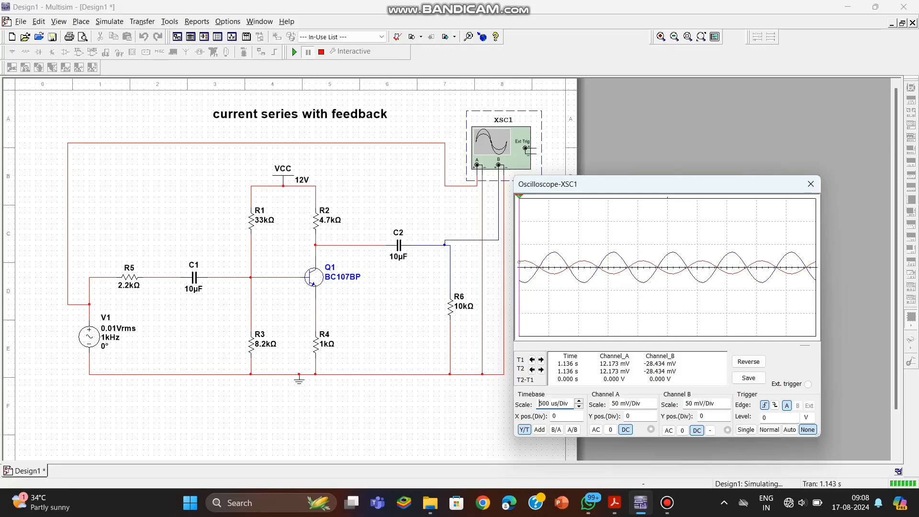
Close the oscilloscope window and stop the interactive simulation
click(811, 183)
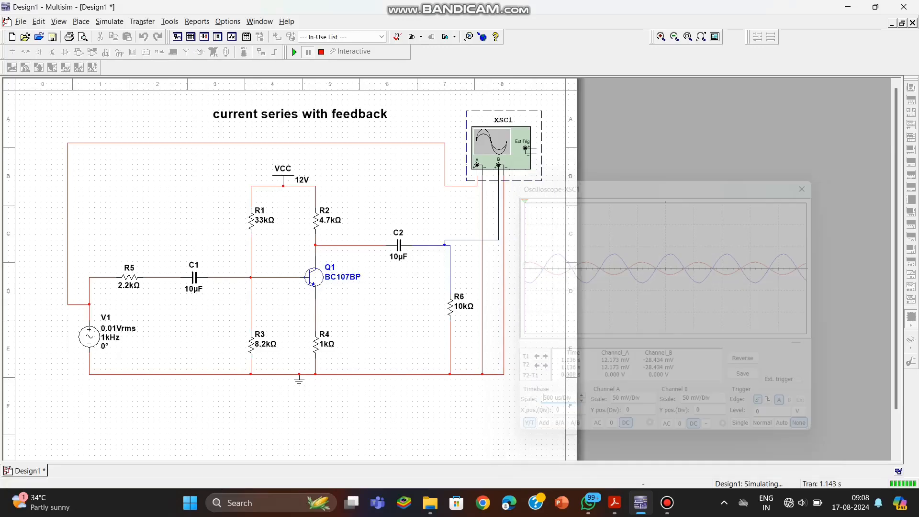
click(321, 52)
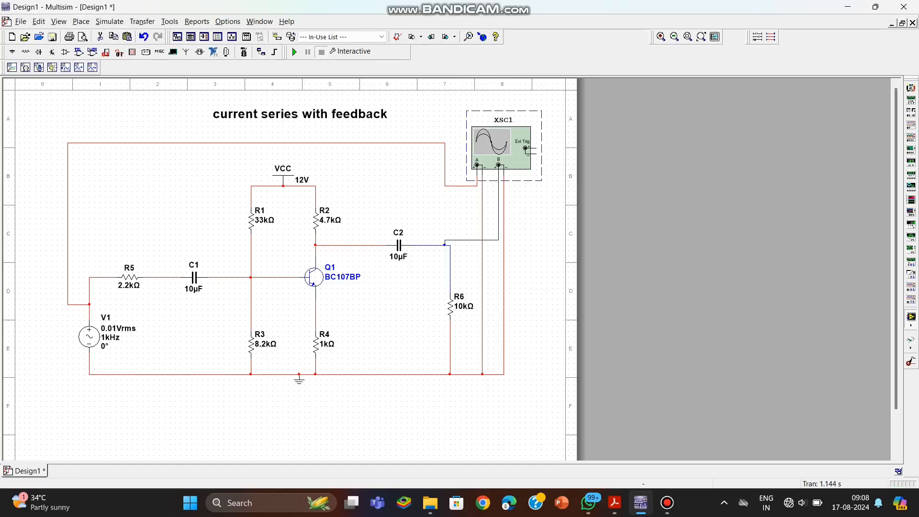
key(alt+p)
key(Down)
key(Down)
key(Down)
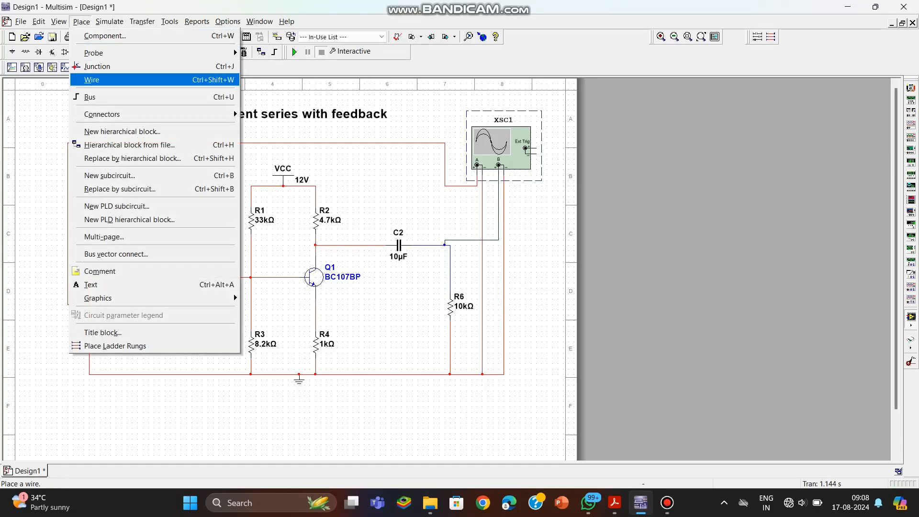
key(Up)
key(Up)
key(Up)
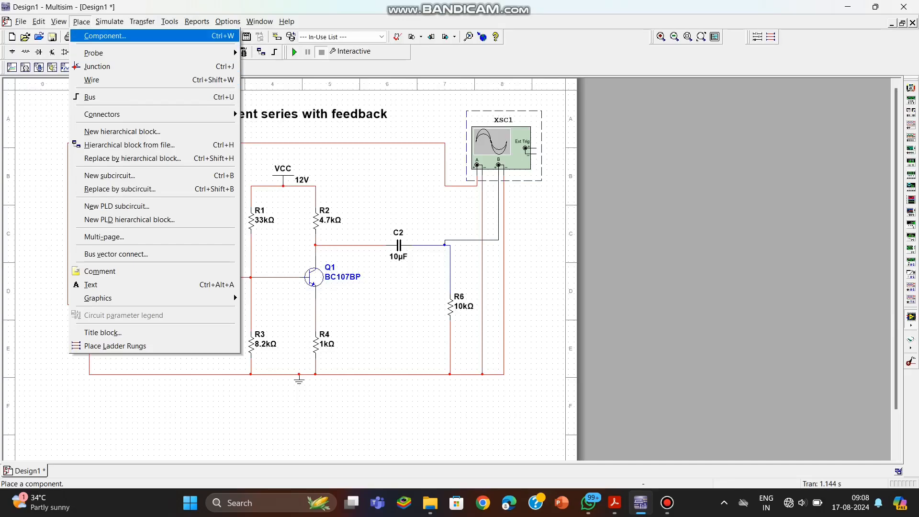
key(Right)
key(Escape)
Choose AC Sweep as the active analysis and set its stop frequency to 100 MHz
key(alt+s)
key(Down)
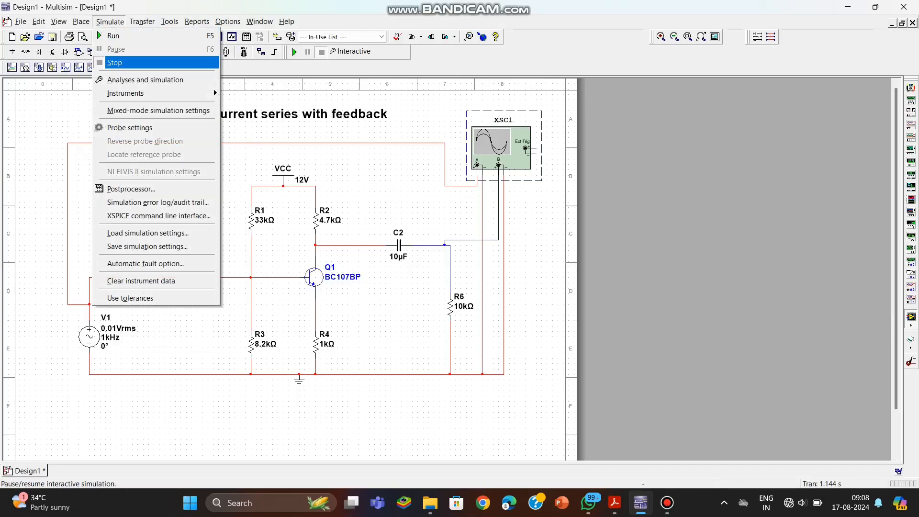
key(Down)
key(Escape)
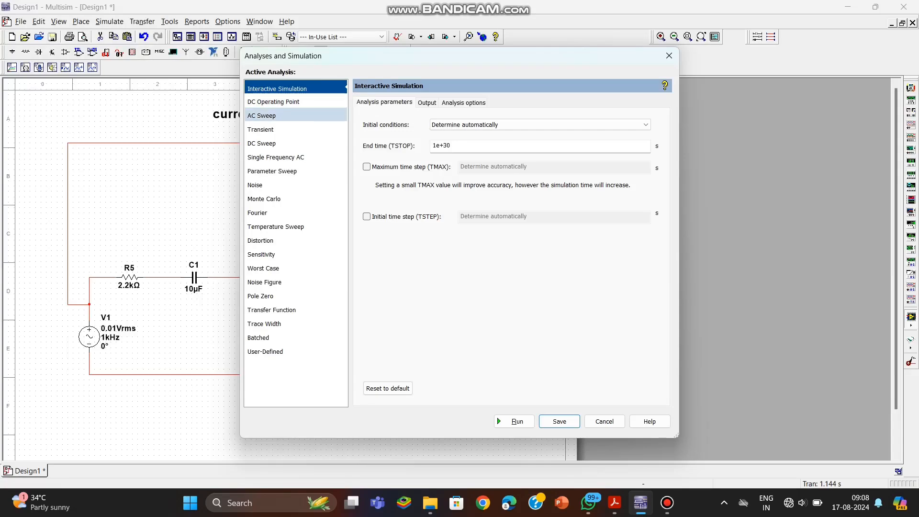
click(296, 115)
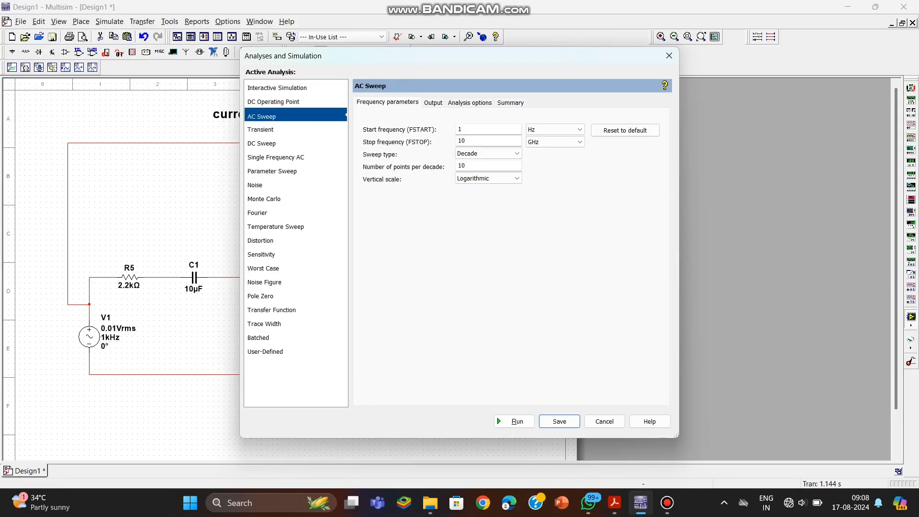
click(580, 142)
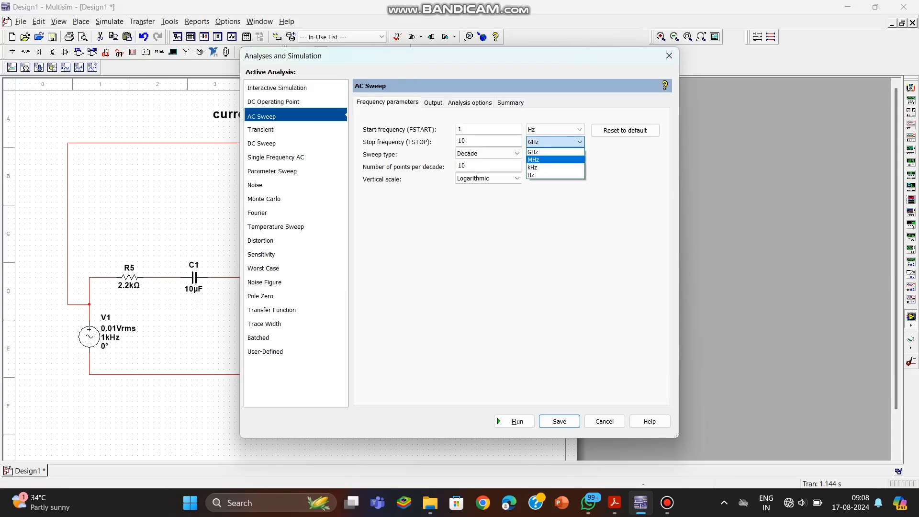
click(555, 159)
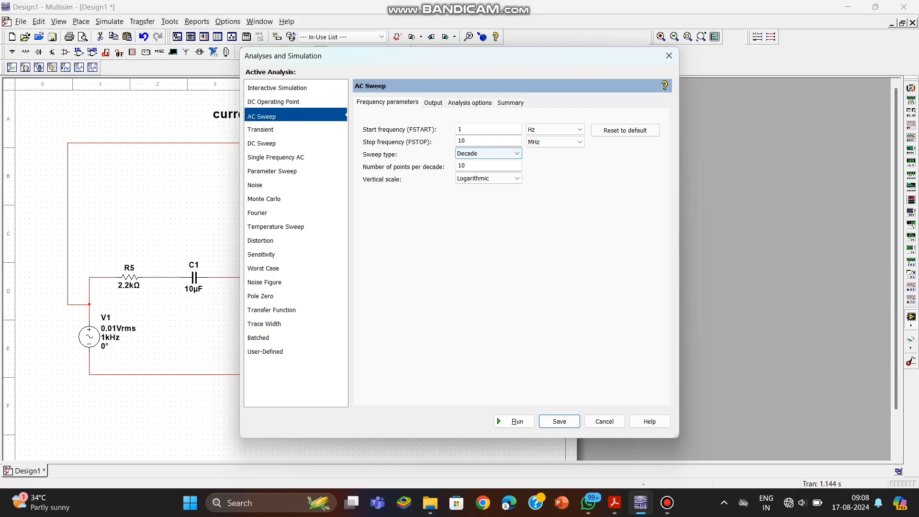
click(483, 141)
text(0)
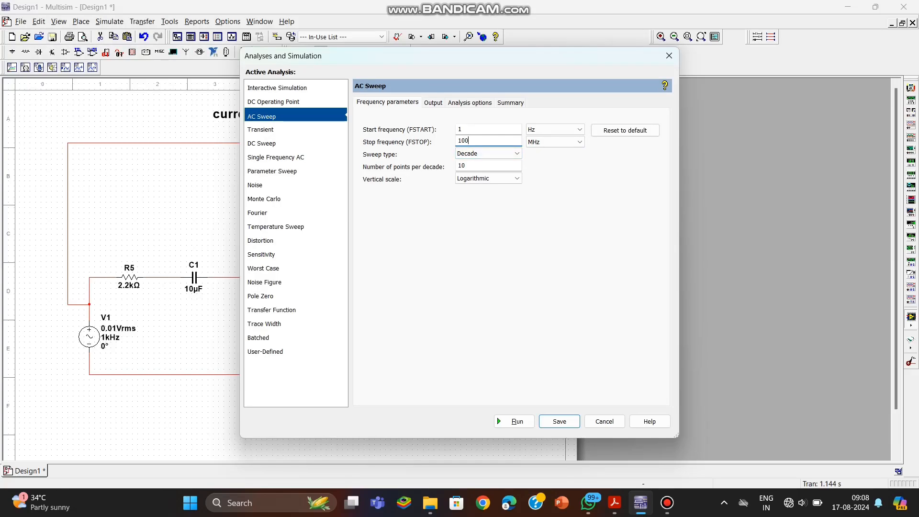
Add V(7) to the AC Sweep's selected output variables and run the analysis
click(433, 102)
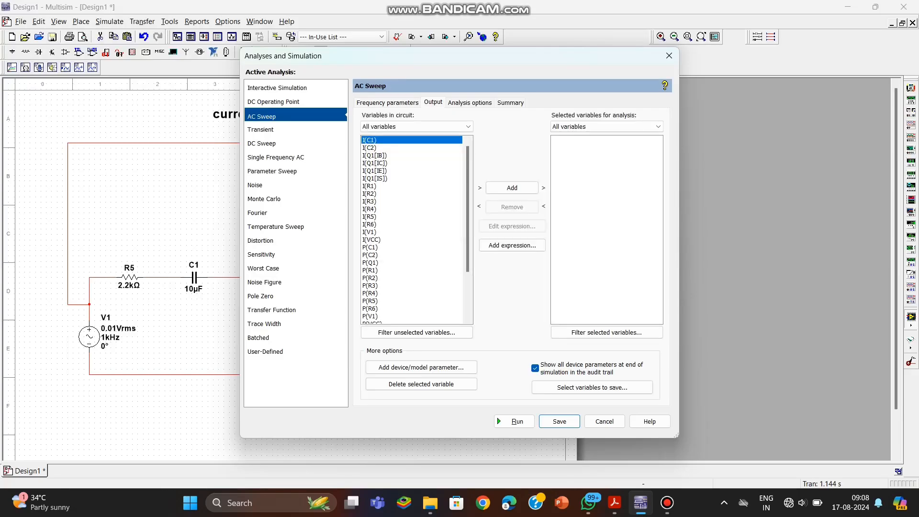
scroll(414, 230, down, 3)
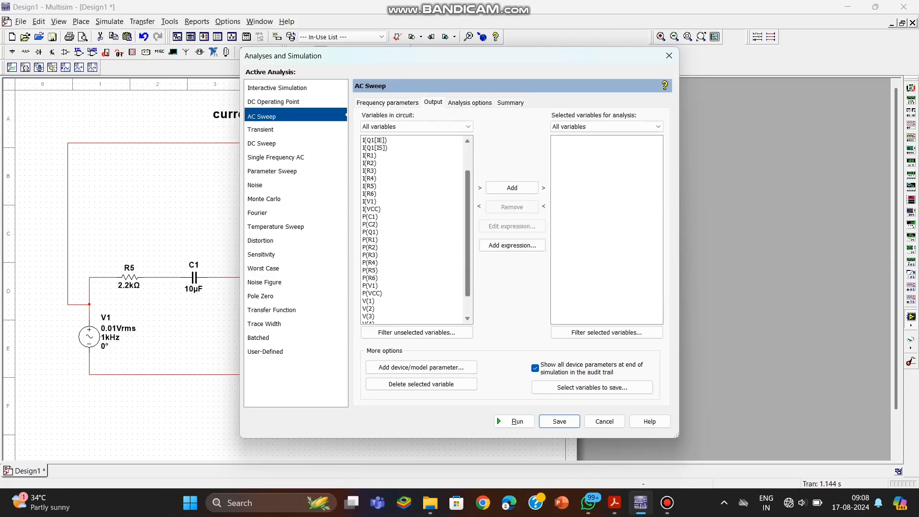
click(369, 309)
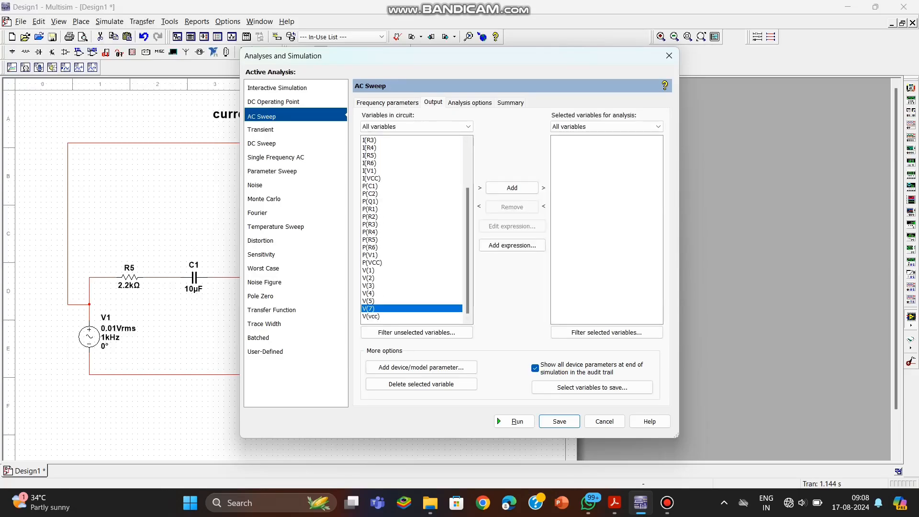
click(512, 188)
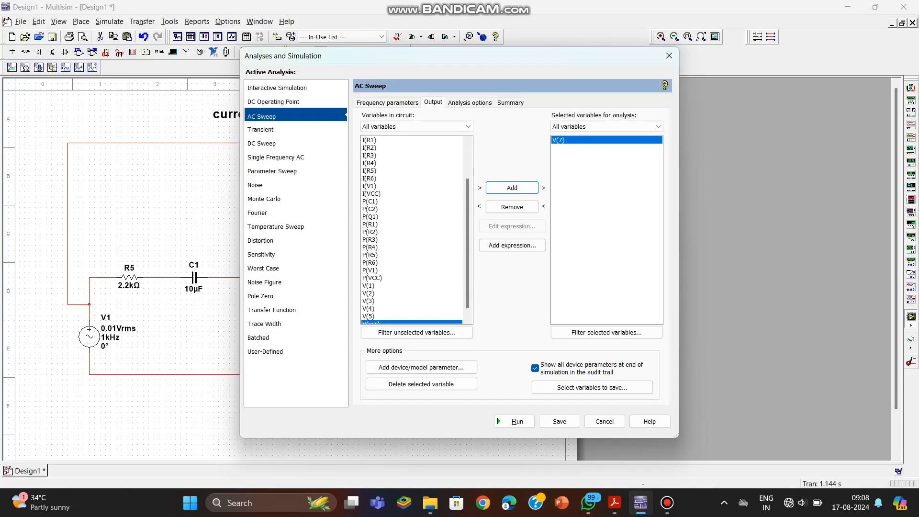
drag(573, 56, 308, 100)
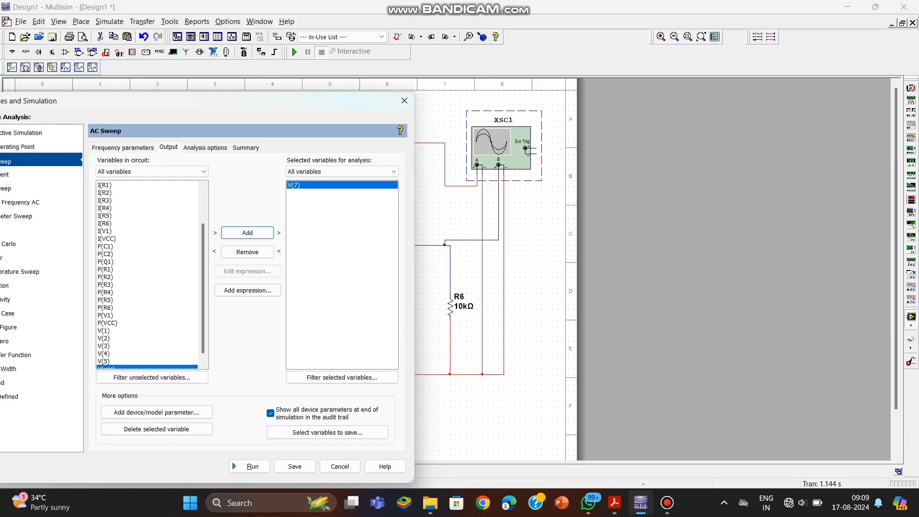
drag(299, 100, 392, 43)
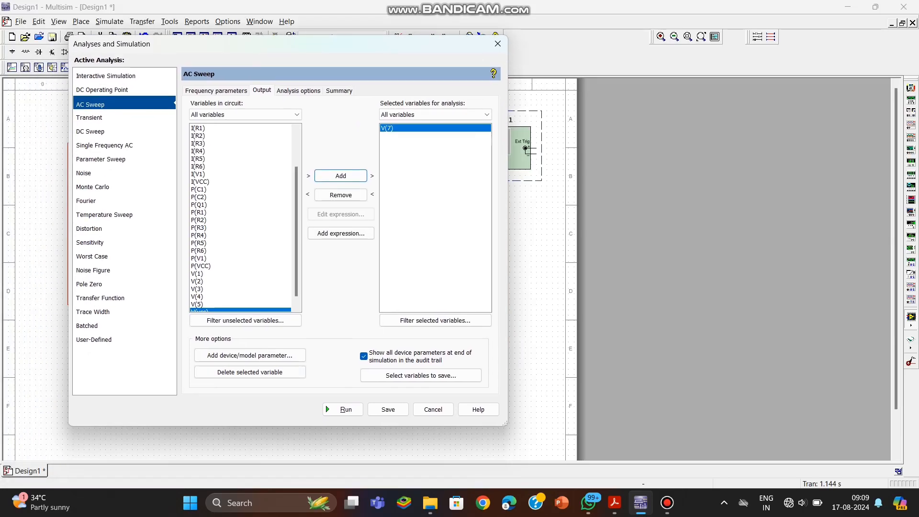
click(343, 410)
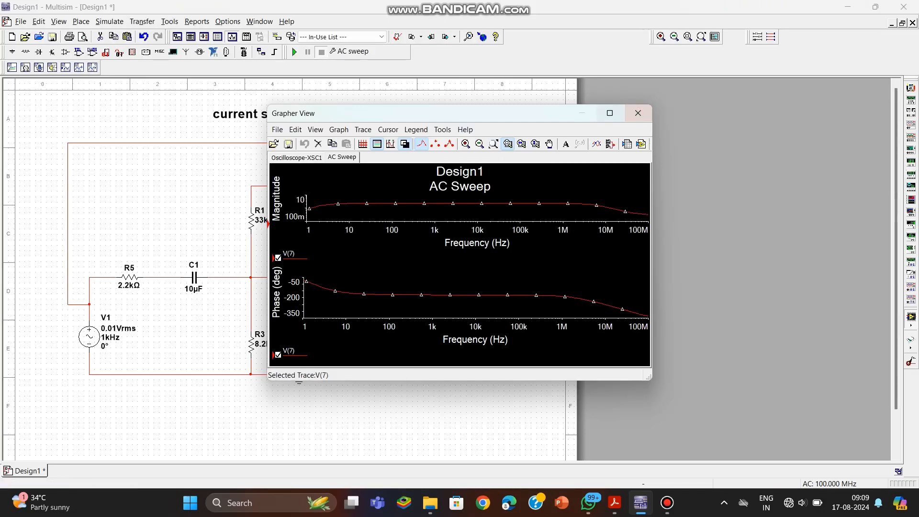
Maximize the Grapher View and place cursors on the magnitude plot at about 3.42 Hz and 3.46 MHz
click(610, 113)
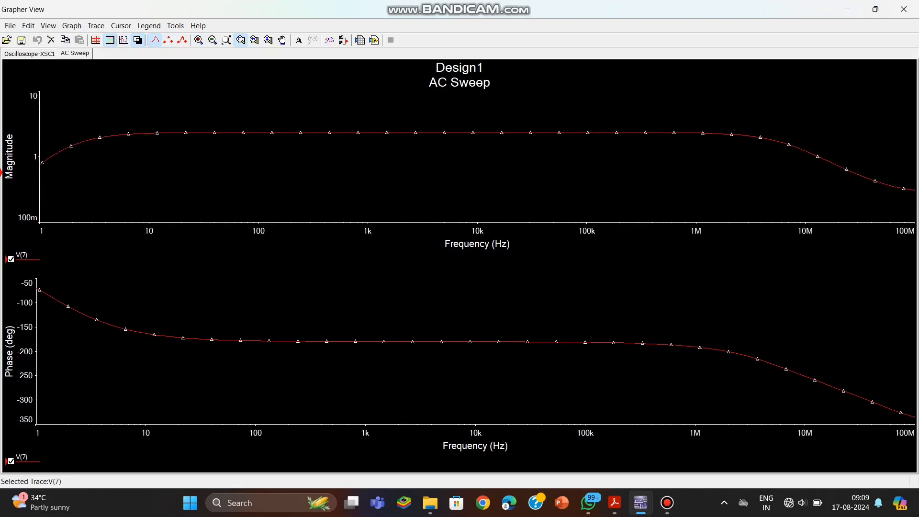
click(123, 39)
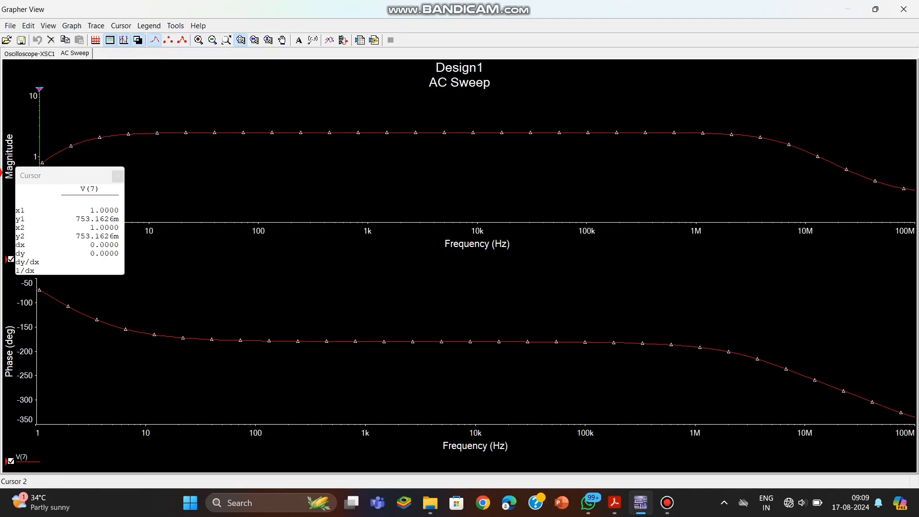
drag(40, 89, 98, 89)
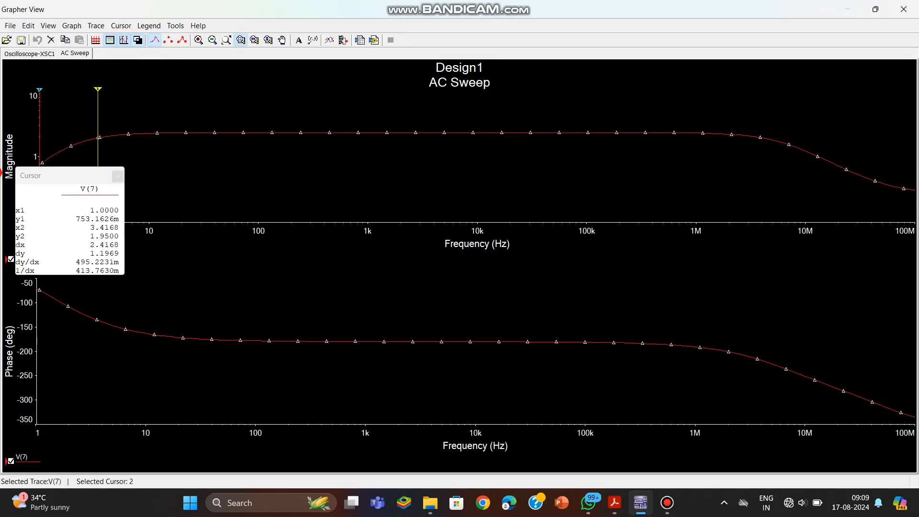
drag(39, 89, 755, 89)
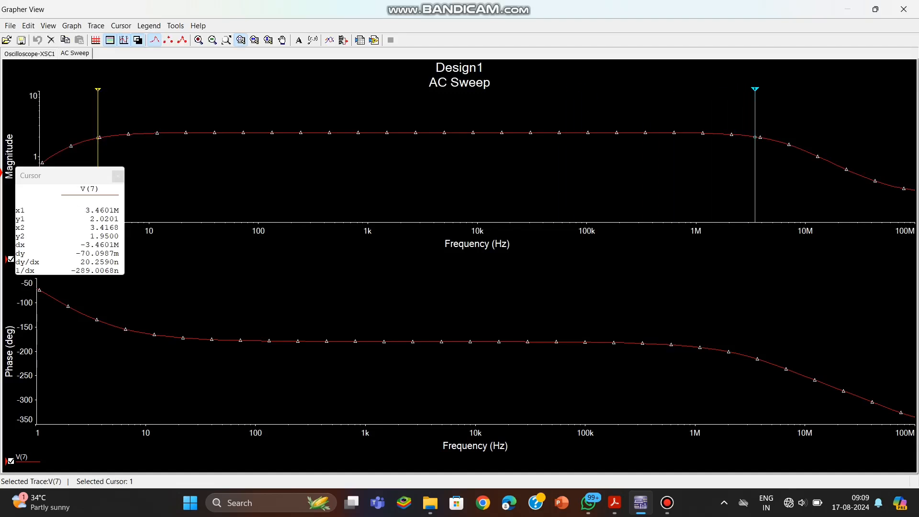
Export the AC Sweep's V(7) trace to a new Excel worksheet and maximize the Excel window
click(175, 25)
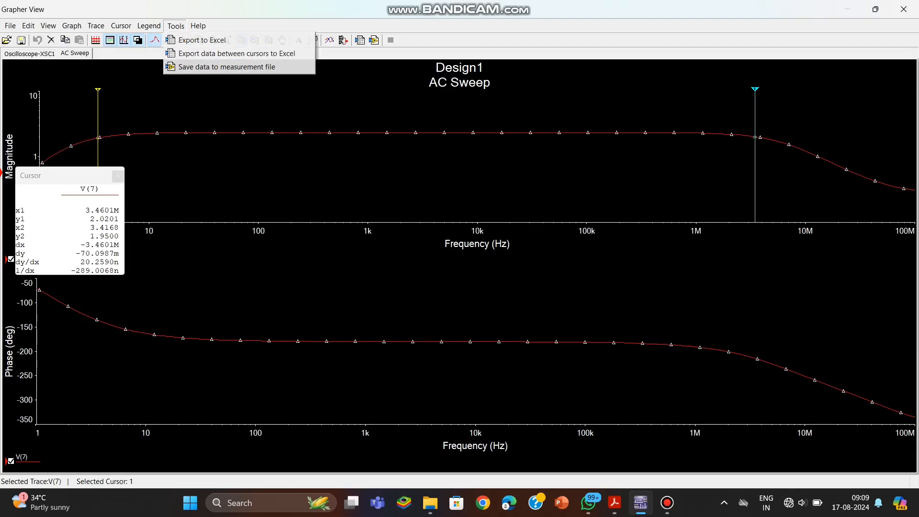
click(201, 37)
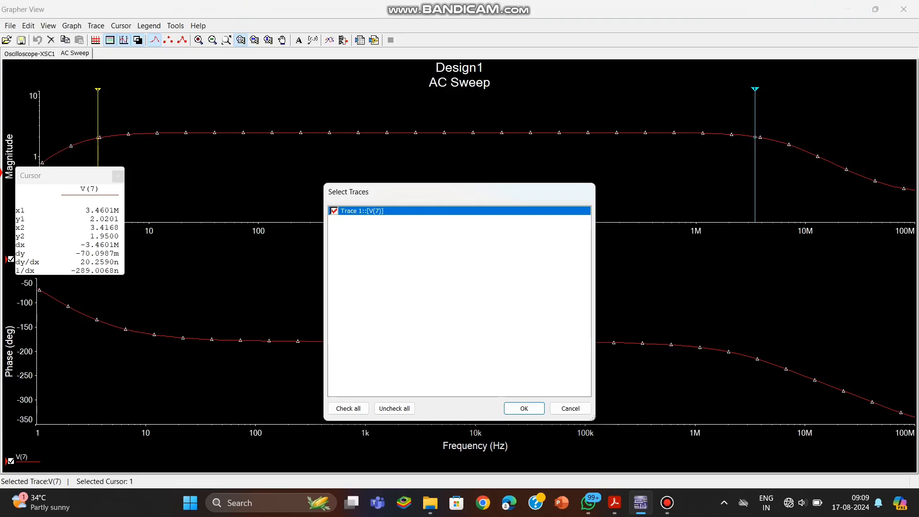
click(525, 408)
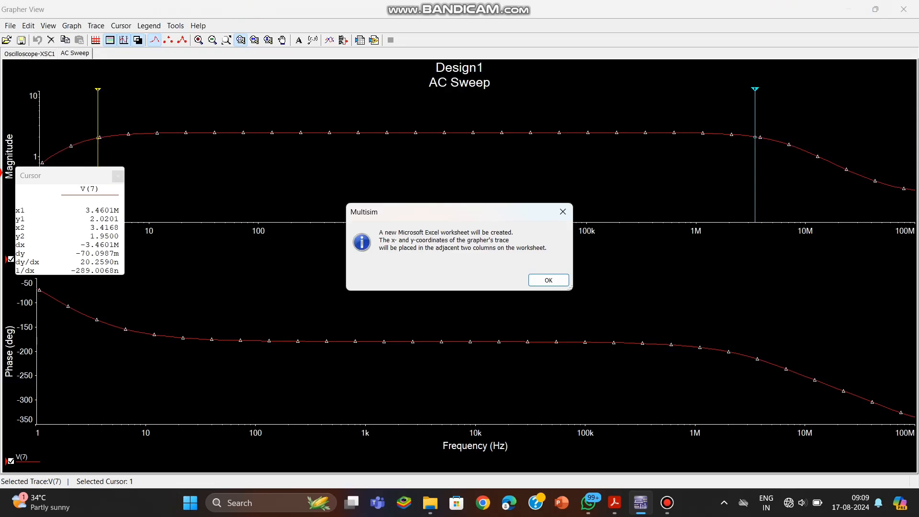
key(Return)
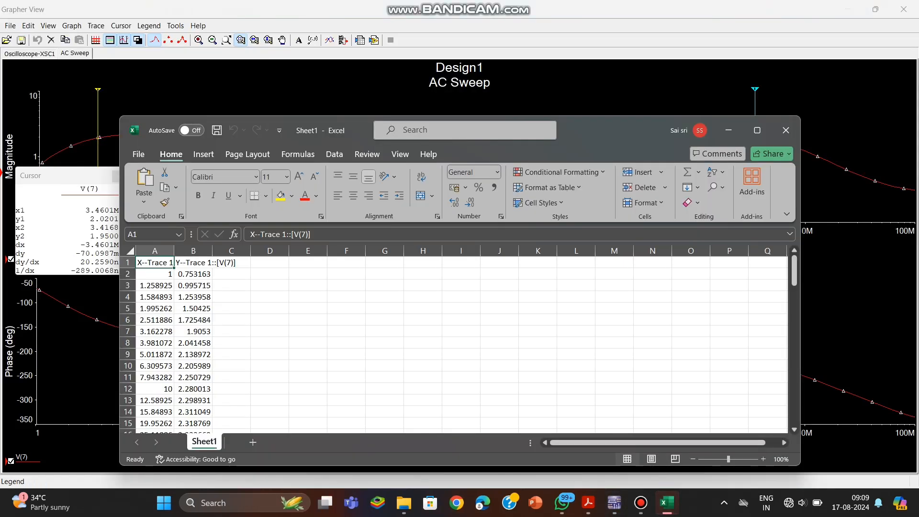
click(756, 130)
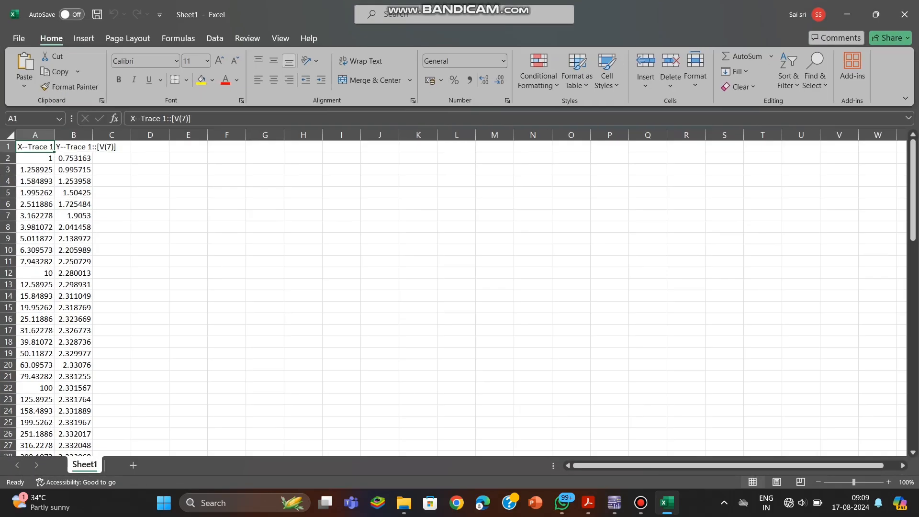
Look through the exported frequency and V(7) magnitude columns, and close the worksheet and the Grapher View
scroll(460, 297, down, 20)
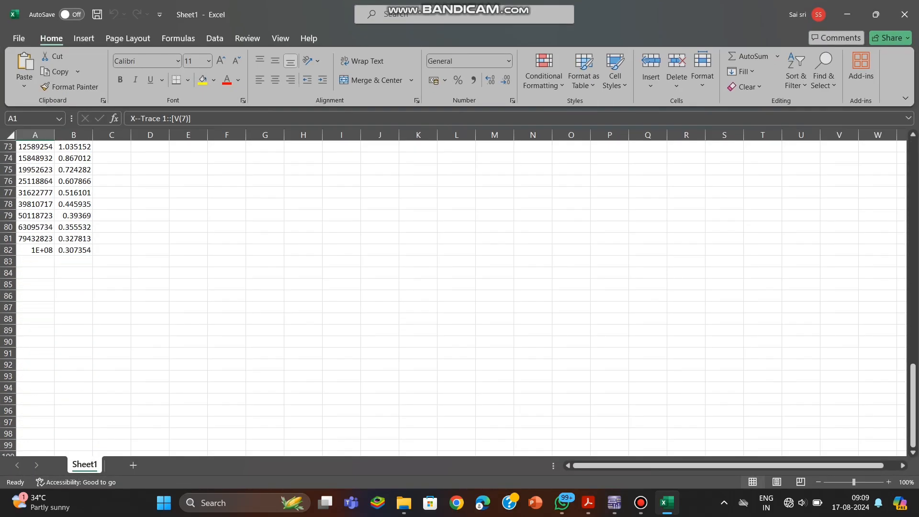
scroll(459, 296, up, 20)
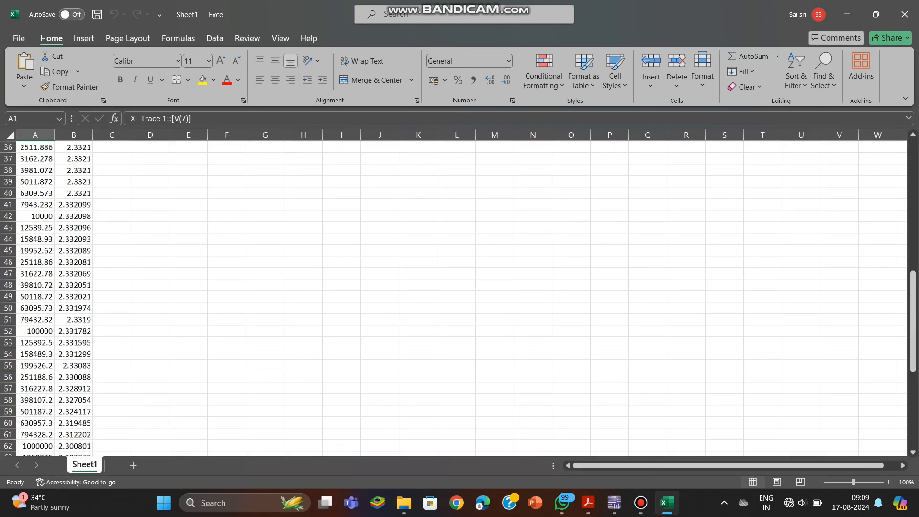
scroll(460, 296, up, 7)
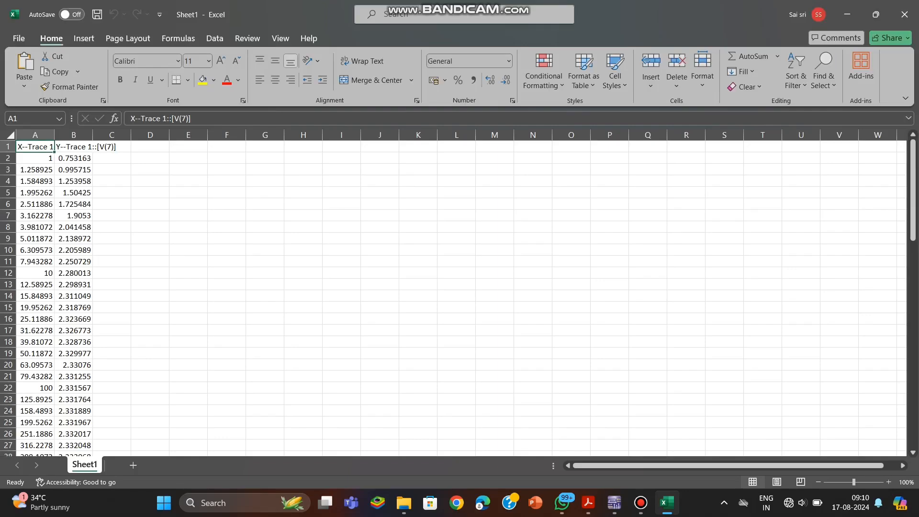
scroll(460, 297, down, 1)
scroll(460, 297, down, 3)
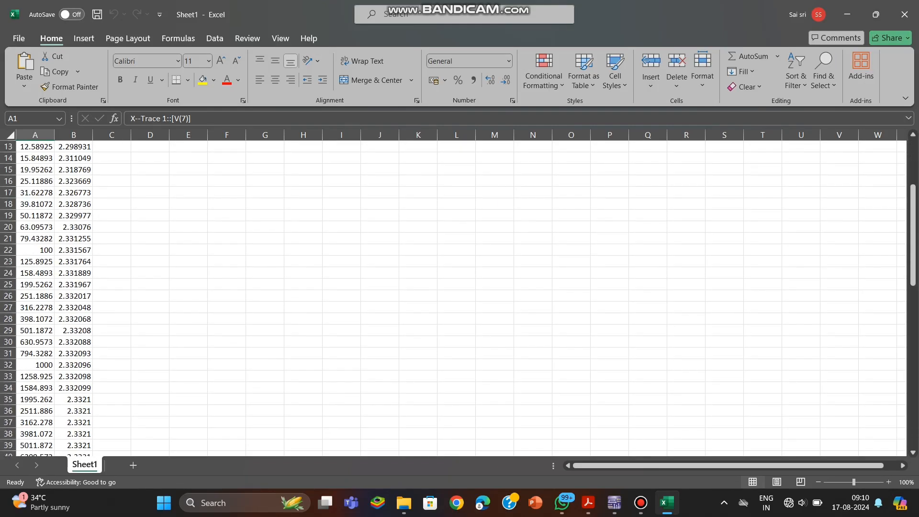
scroll(459, 297, down, 4)
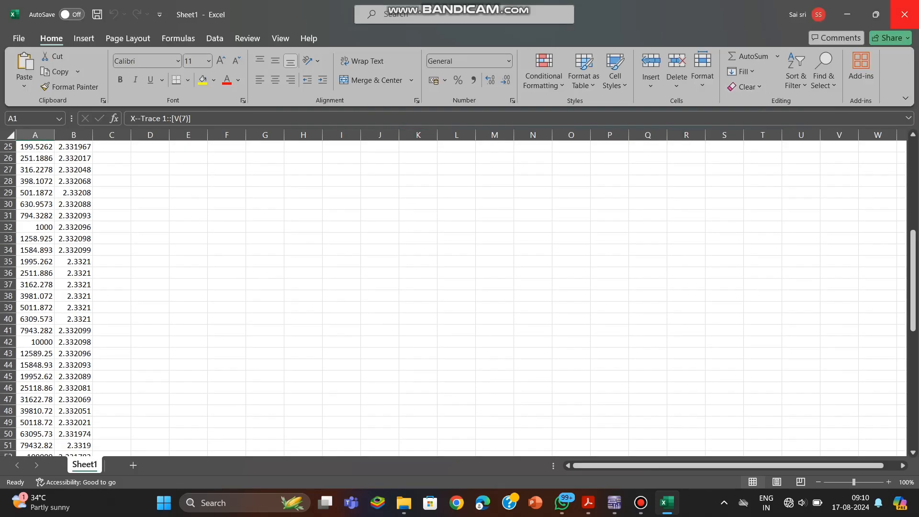
click(905, 15)
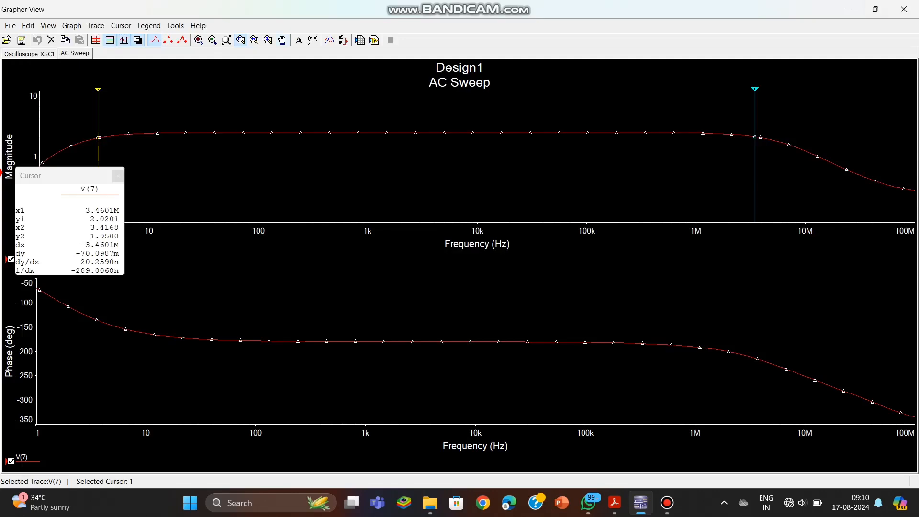
click(904, 9)
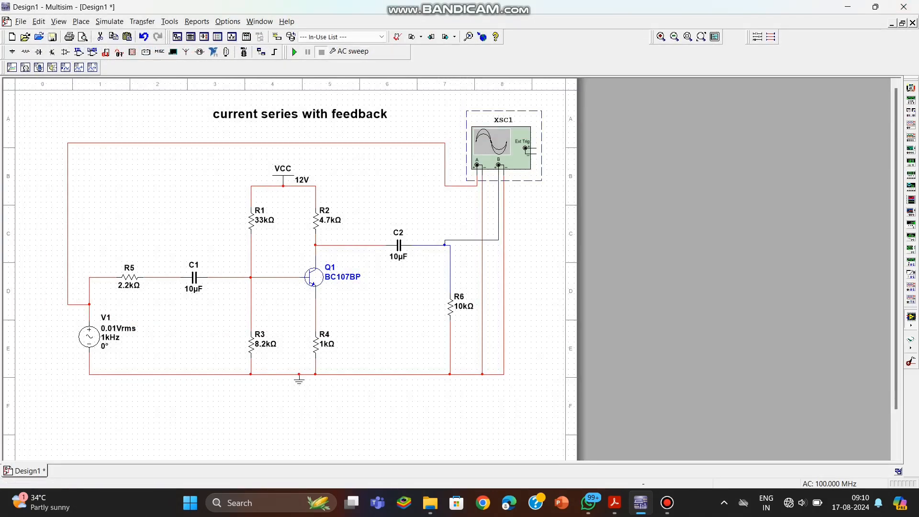
Select and copy the whole amplifier circuit, including its title text and oscilloscope
key(Escape)
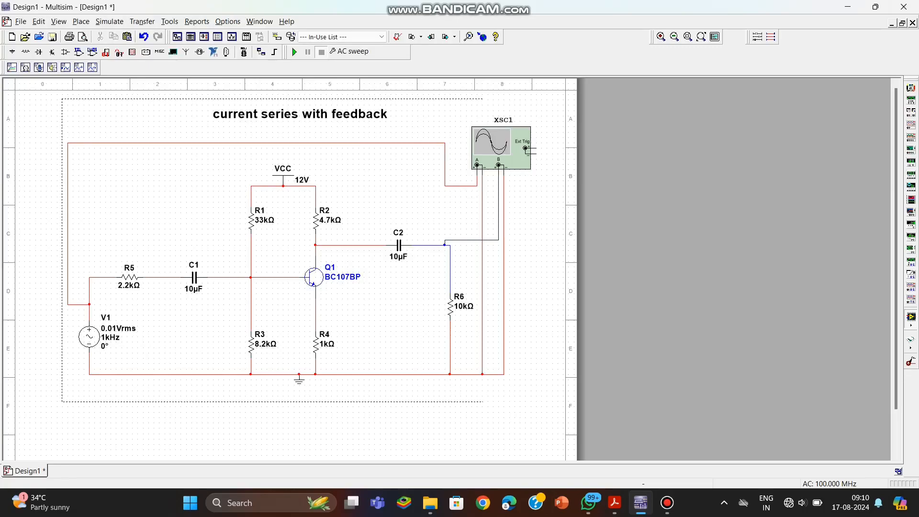
key(ctrl+a)
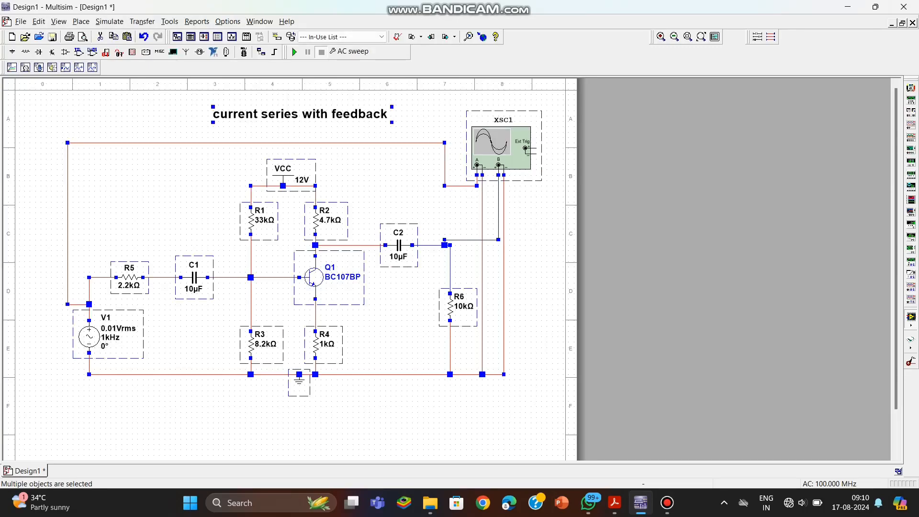
Try to open the design file "current series with feedback" from the Circuit Design Suite 14.3 folder
click(21, 22)
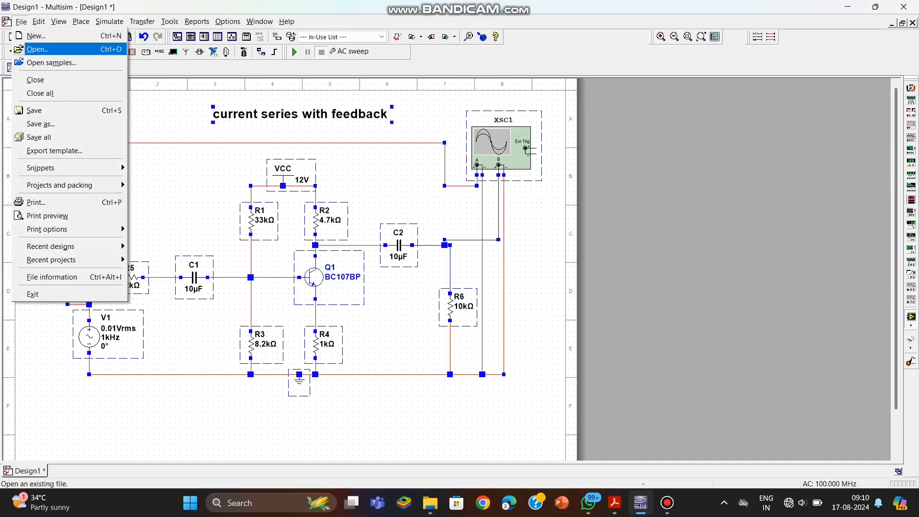
click(38, 49)
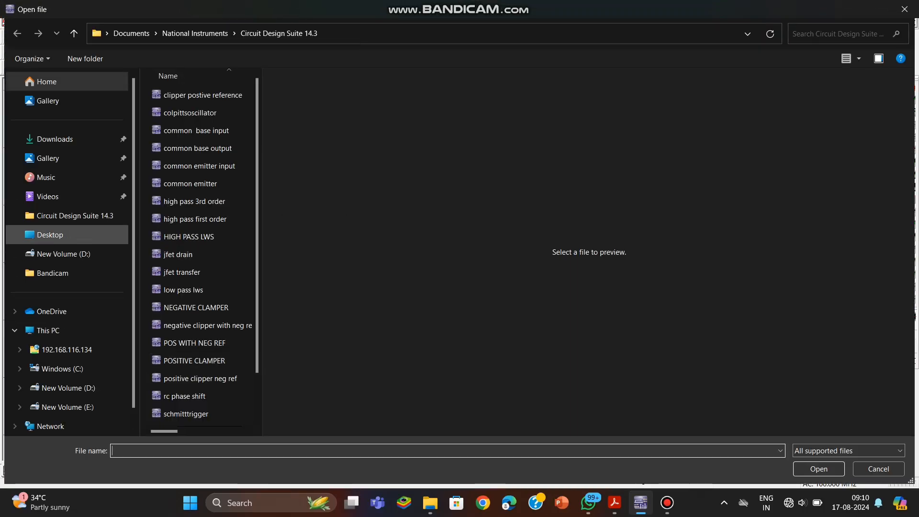
text(cu)
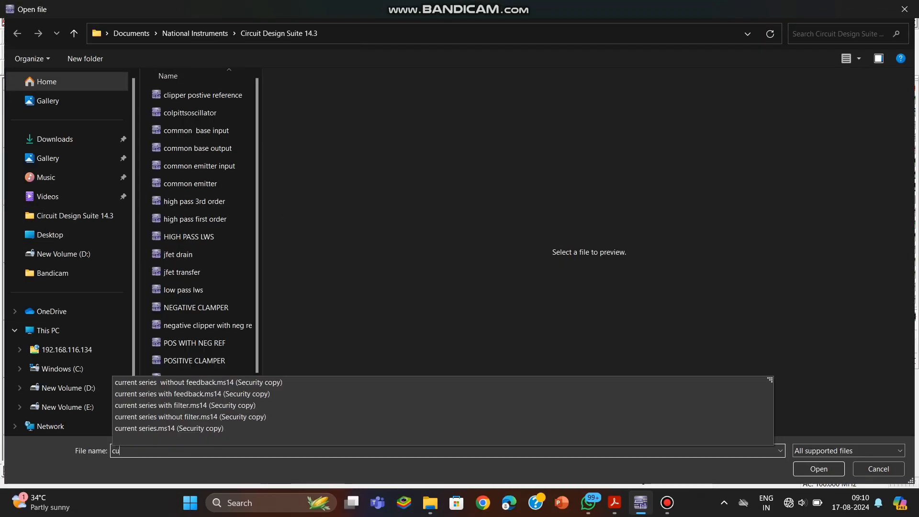
text(rrent )
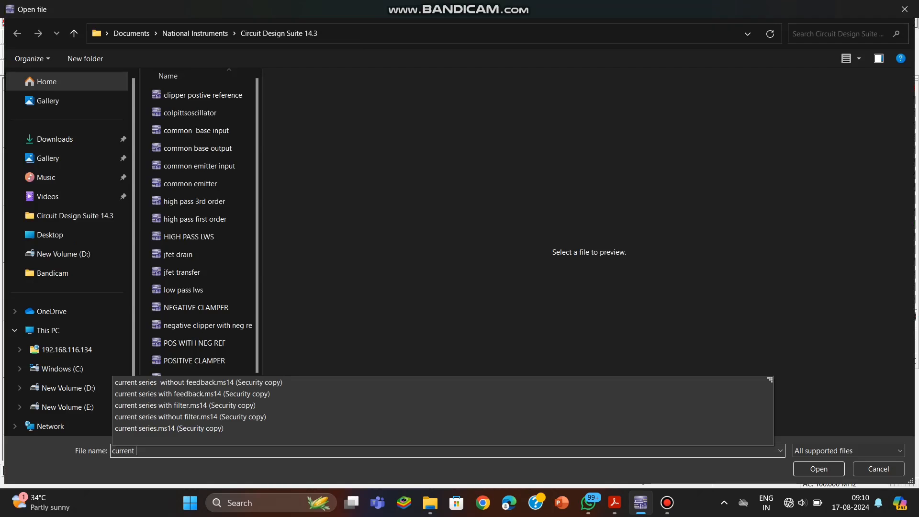
text(series w)
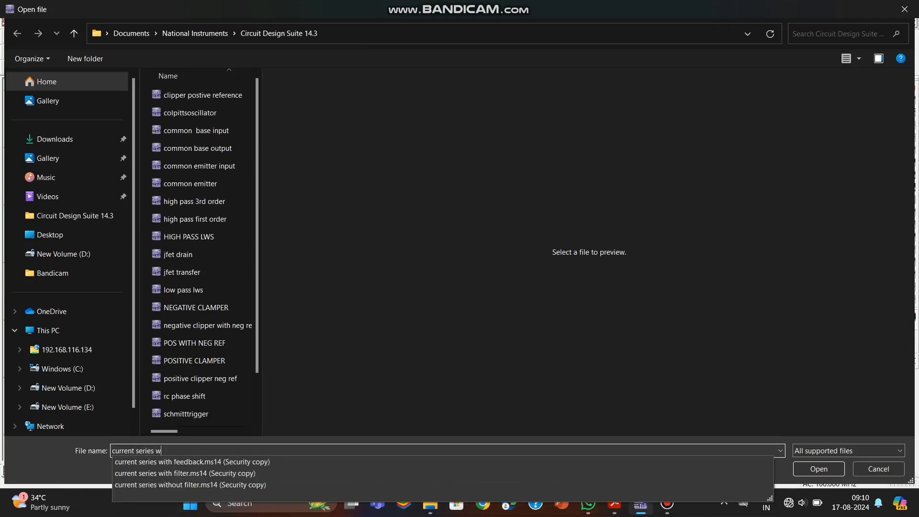
text(ith feedback)
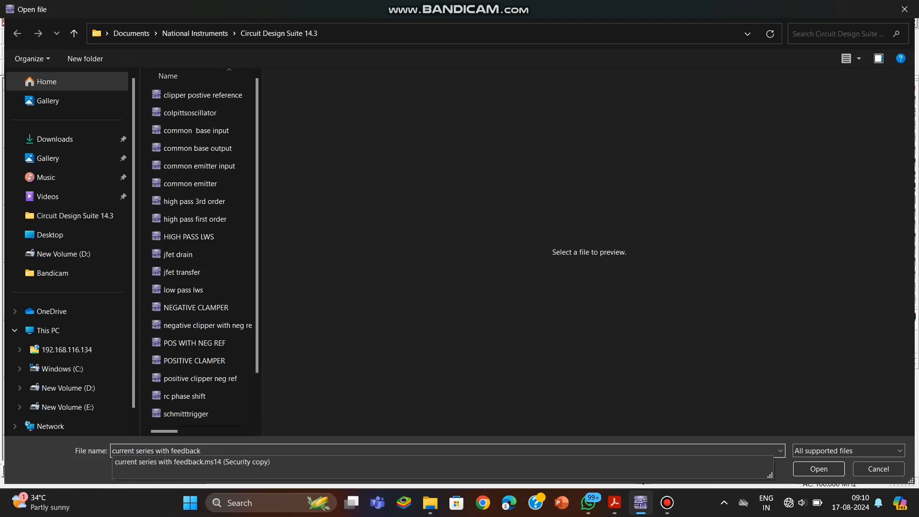
key(Return)
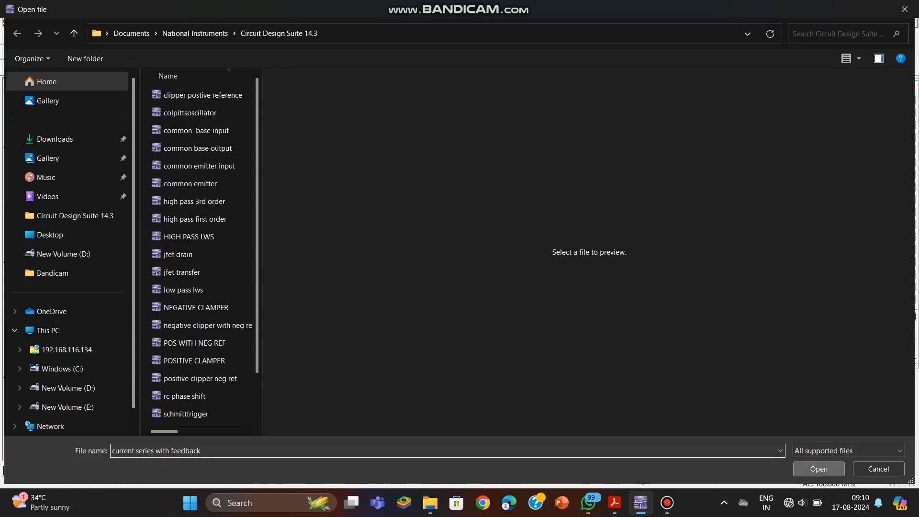
key(Return)
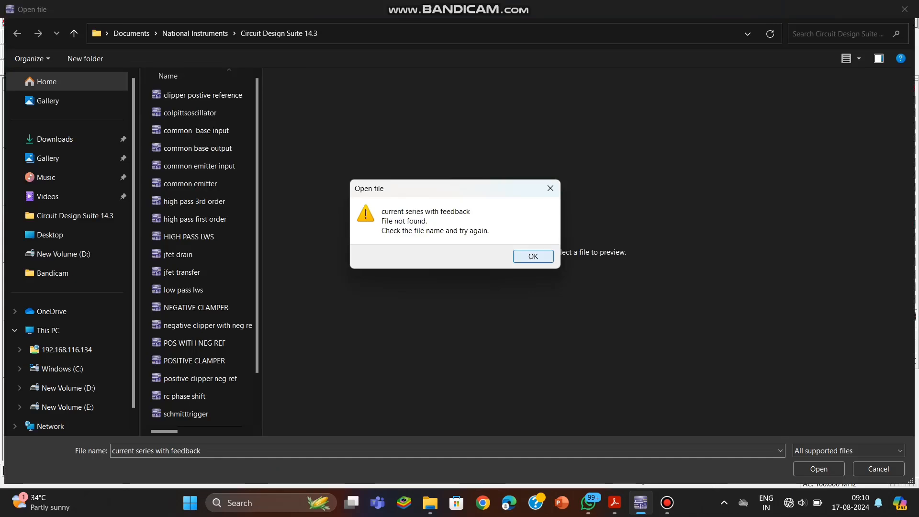
click(905, 9)
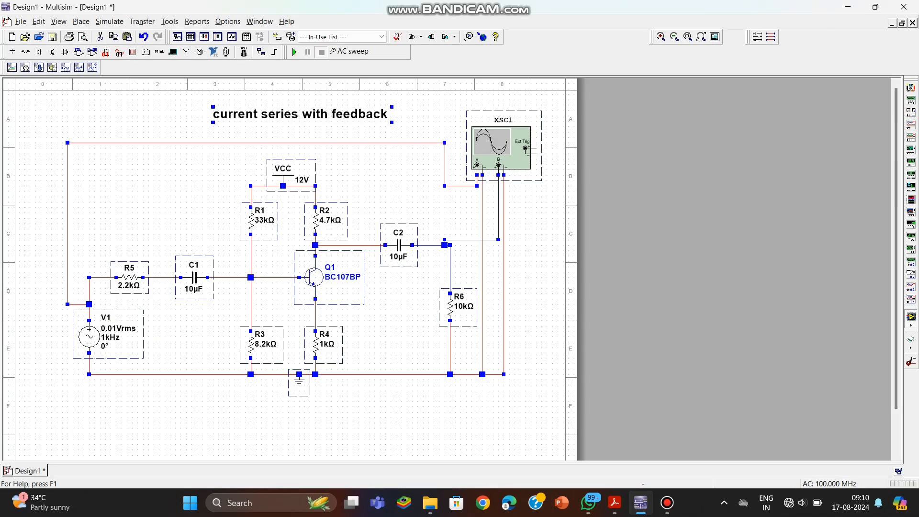
Create a new blank design and paste the copied amplifier circuit onto its sheet
click(81, 22)
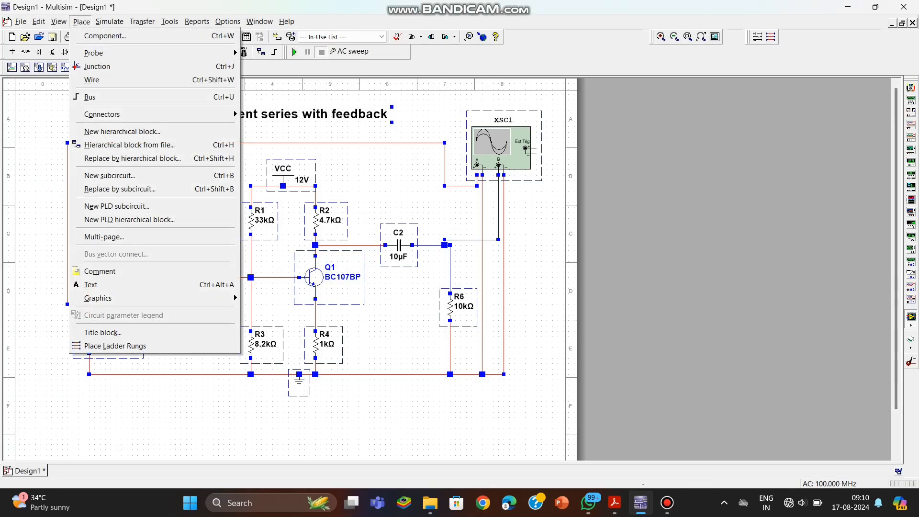
click(103, 35)
click(21, 21)
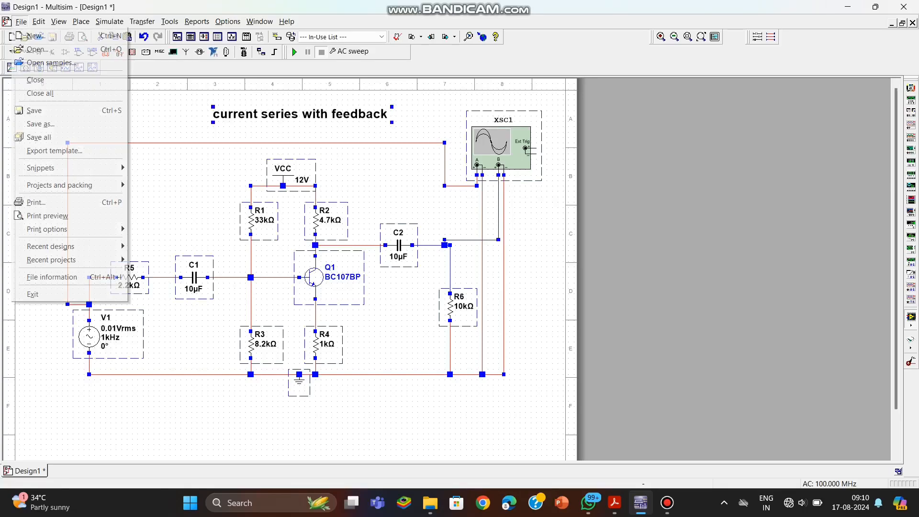
mouse_move(21, 22)
click(35, 35)
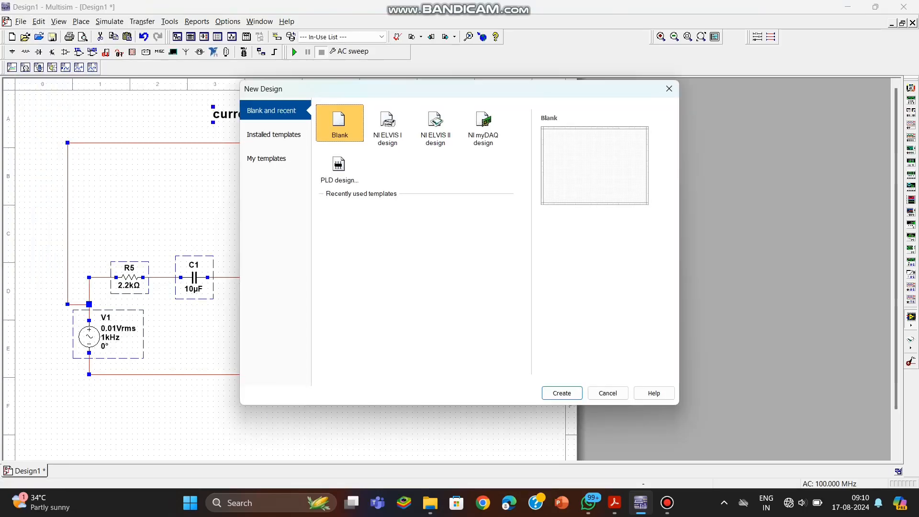
click(562, 393)
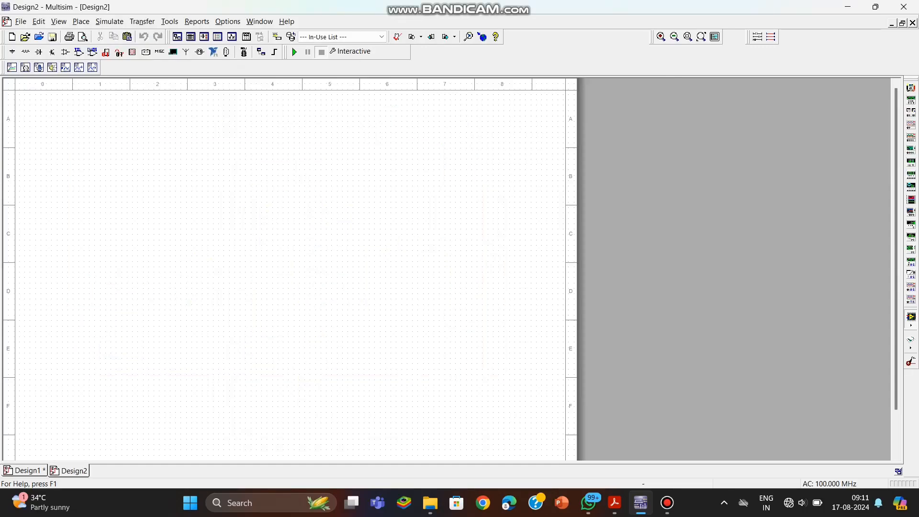
key(ctrl+v)
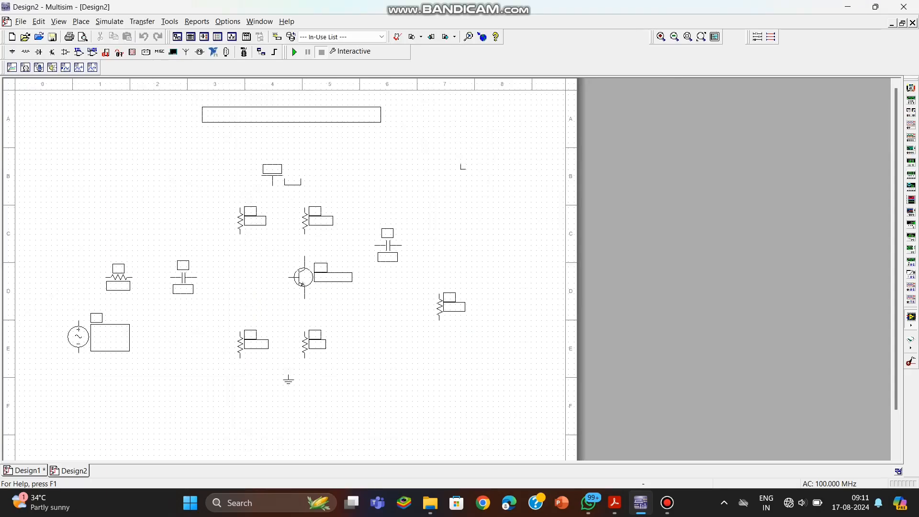
click(286, 257)
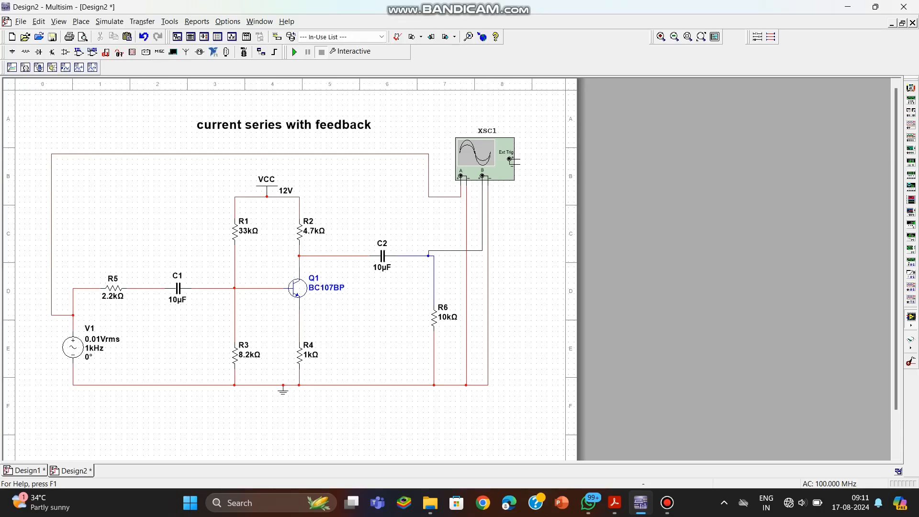
Duplicate the 10 µF capacitor C2 and place the copy vertically beside emitter resistor R4
click(382, 268)
click(382, 244)
click(383, 256)
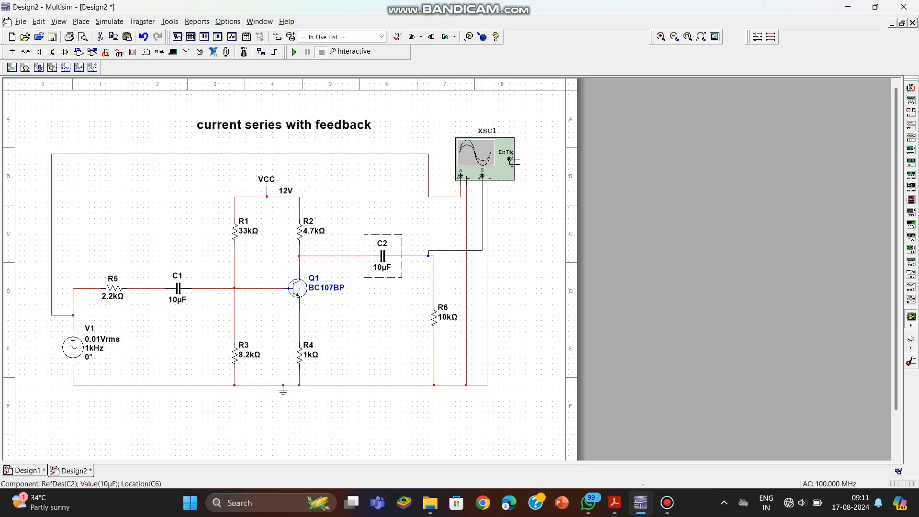
click(381, 307)
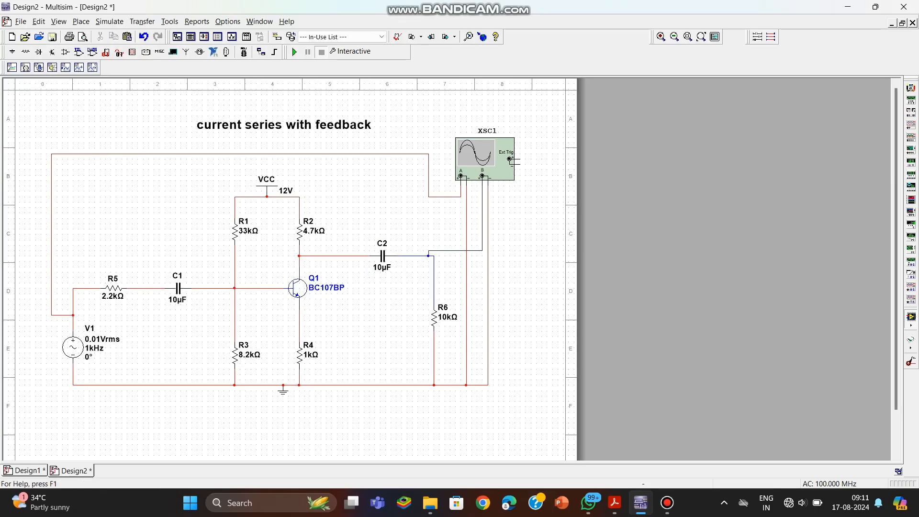
key(ctrl+v)
click(361, 348)
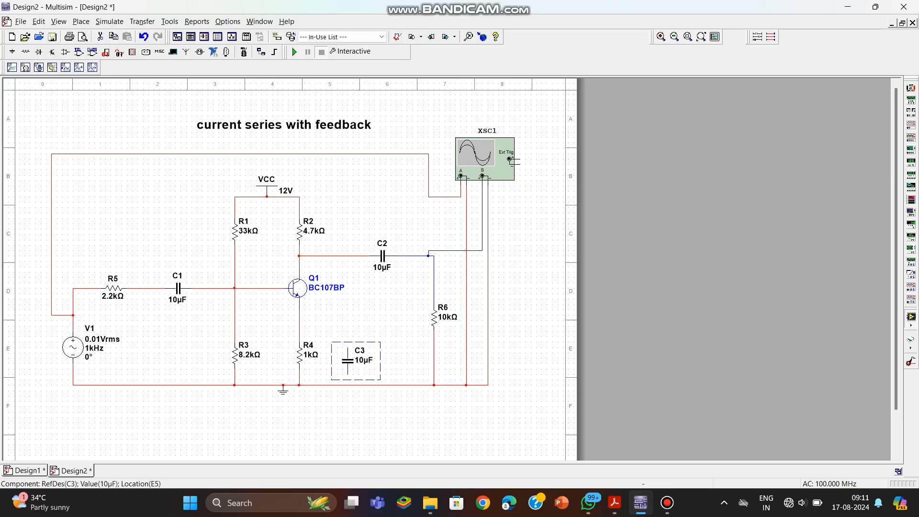
Change the new design's title text to "current series without feedback"
double_click(306, 126)
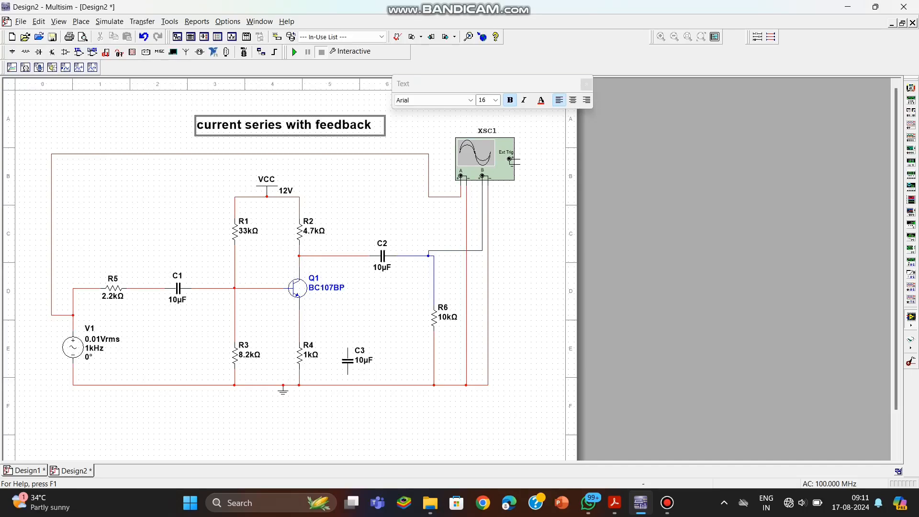
key(BackSpace)
text(out)
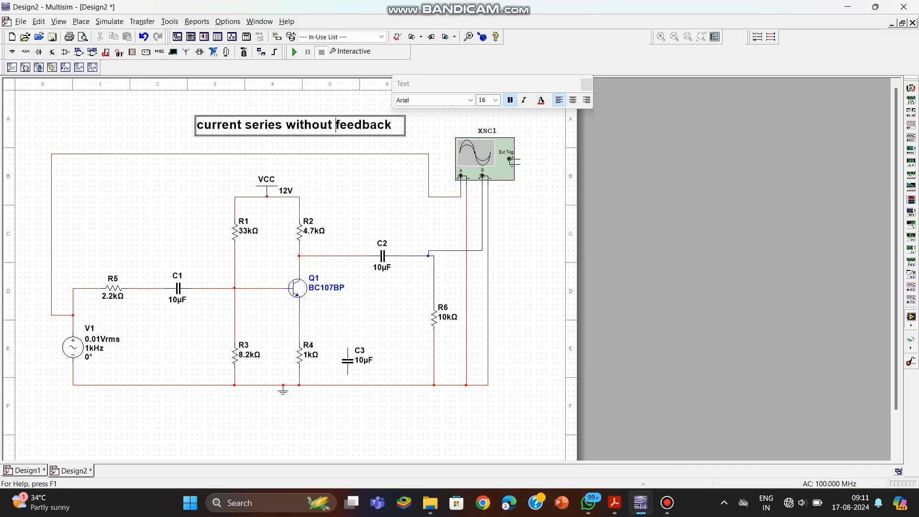
key(Escape)
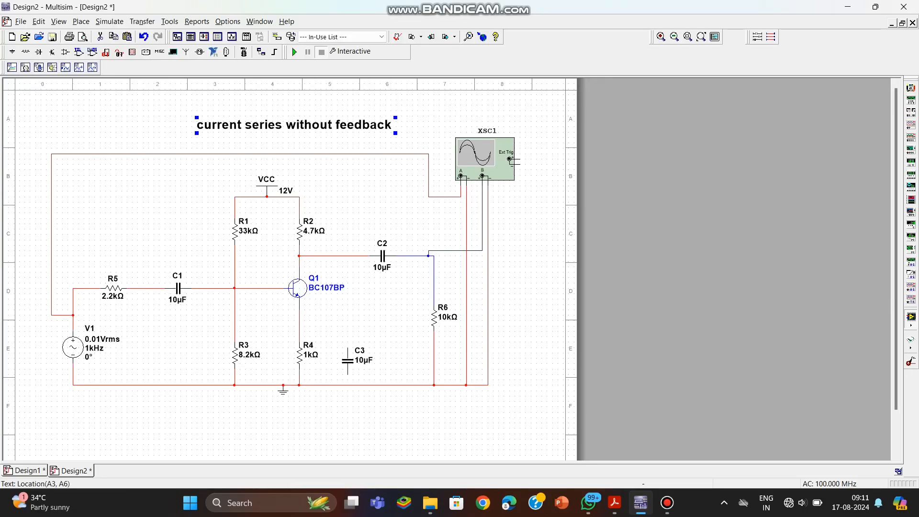
Wire capacitor C3 in parallel with R4, from Q1's emitter node to the ground line
key(Escape)
click(299, 326)
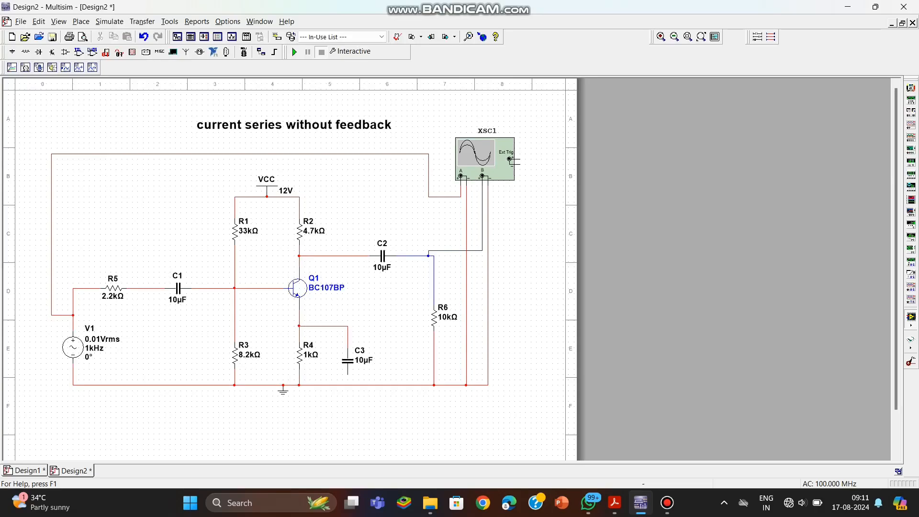
click(348, 384)
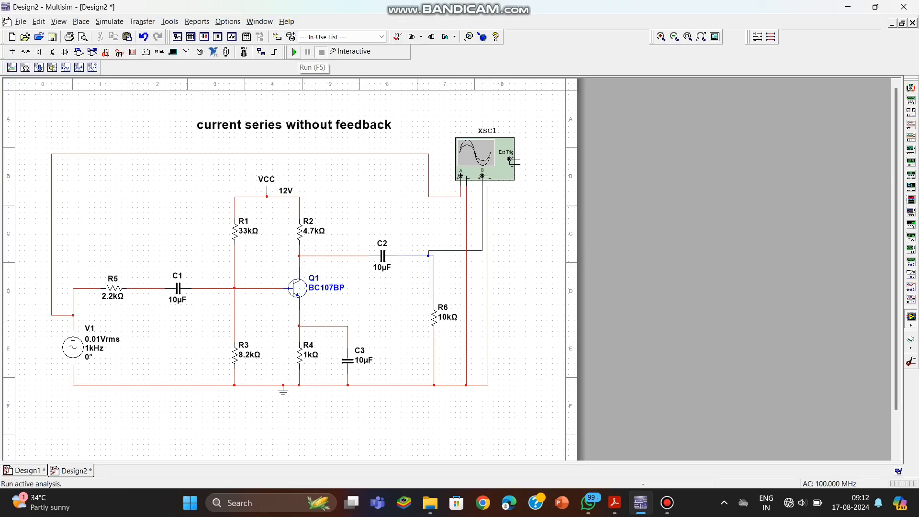
Run the interactive simulation and set the Channel B scale of oscilloscope XSC1 to 1 V/Div
click(294, 51)
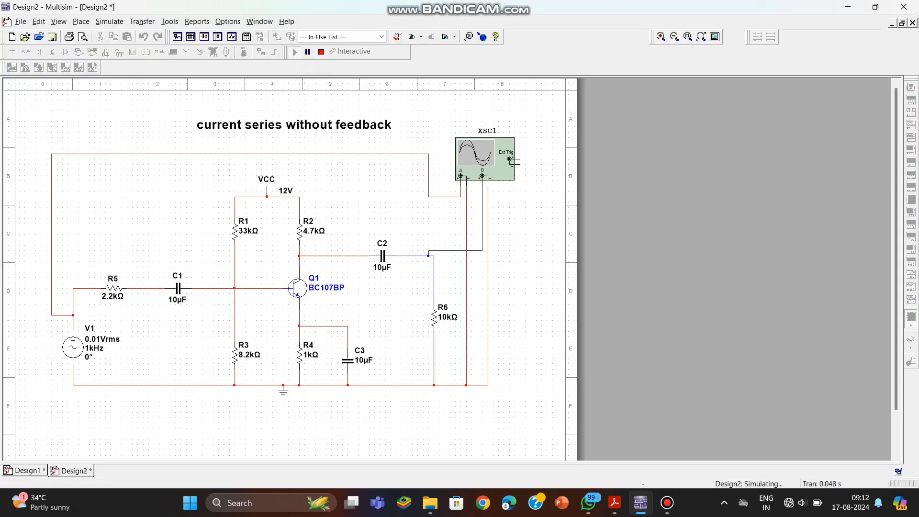
double_click(475, 173)
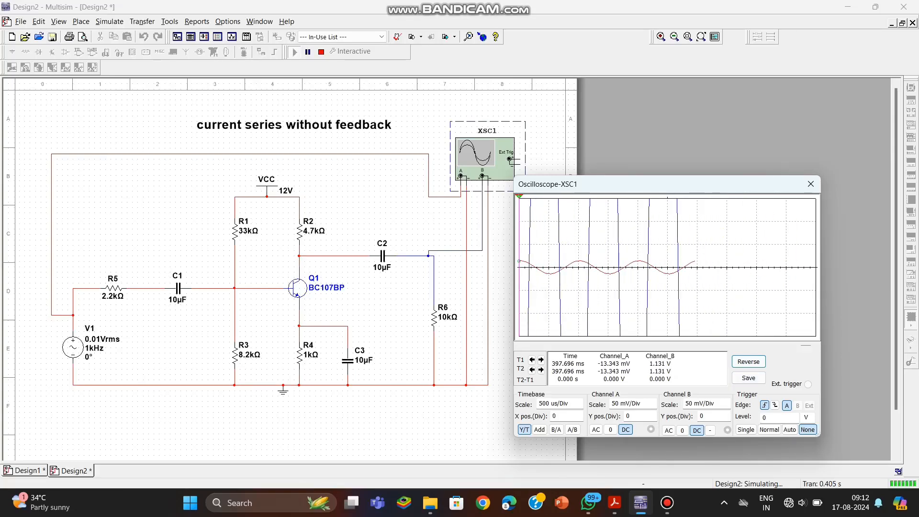
click(702, 403)
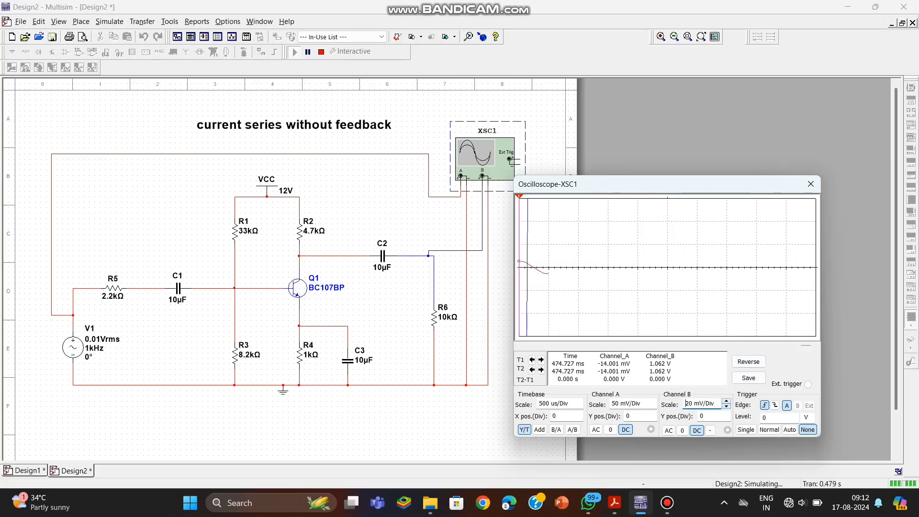
click(726, 407)
click(726, 401)
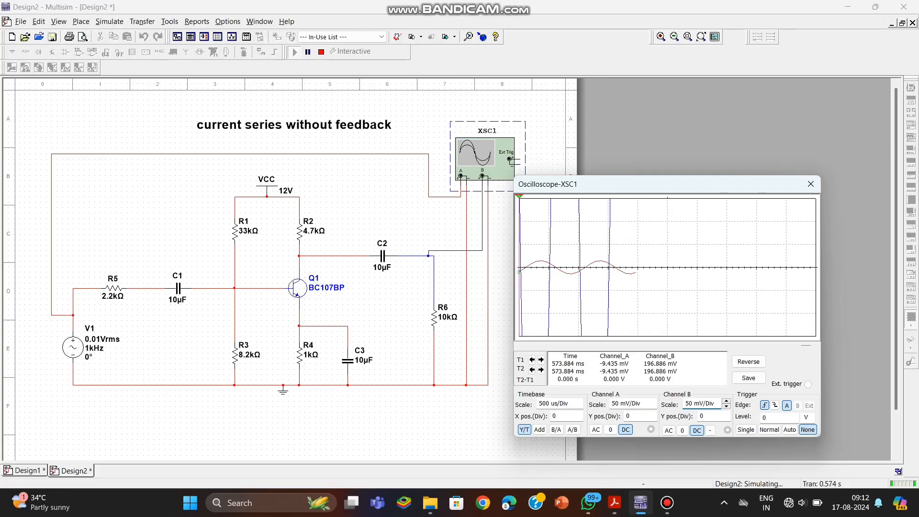
click(726, 401)
click(726, 401)
click(726, 401)
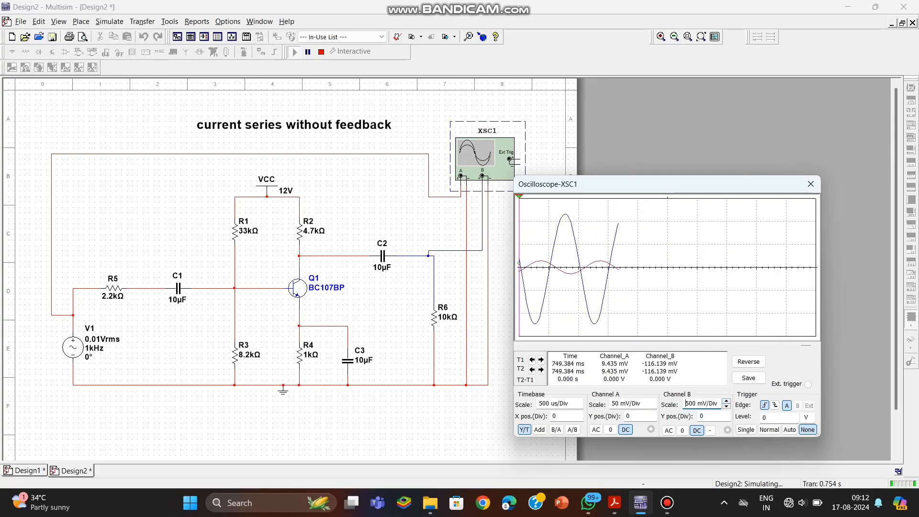
click(726, 401)
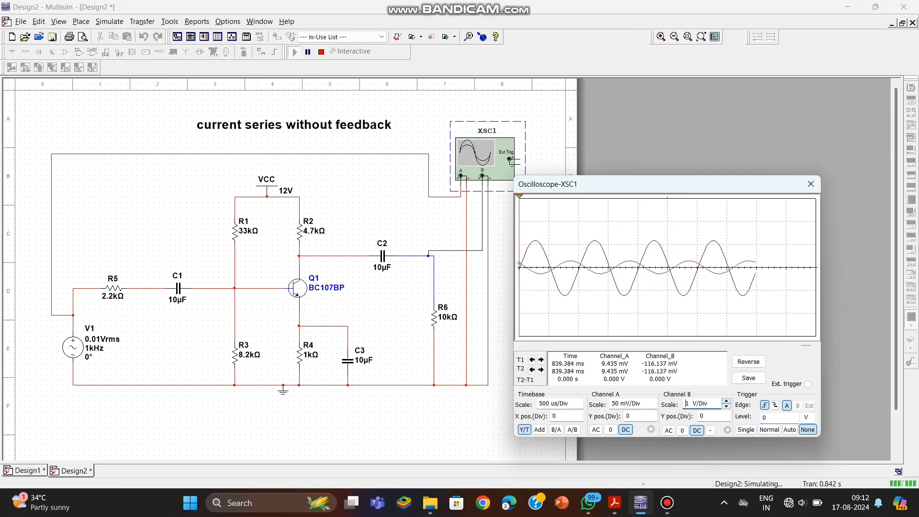
Set the oscilloscope's Channel A scale to 100 mV/Div
click(652, 401)
click(652, 402)
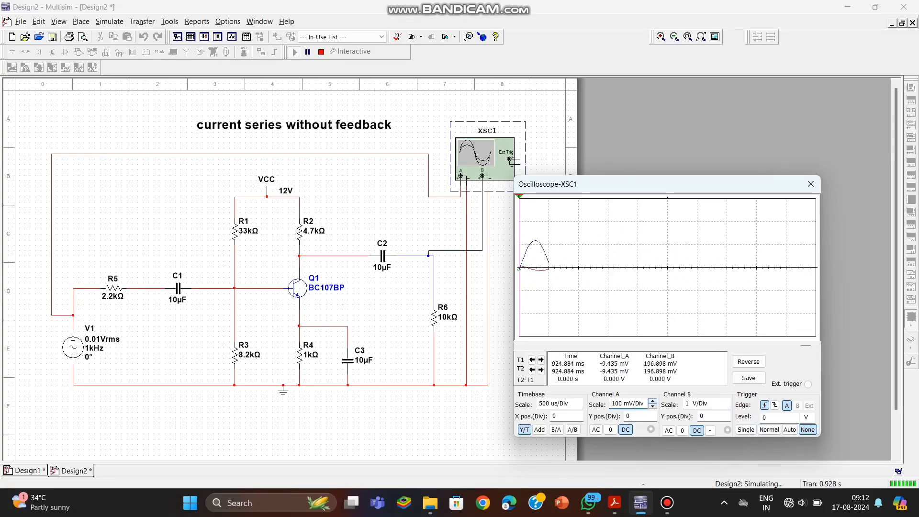
click(652, 402)
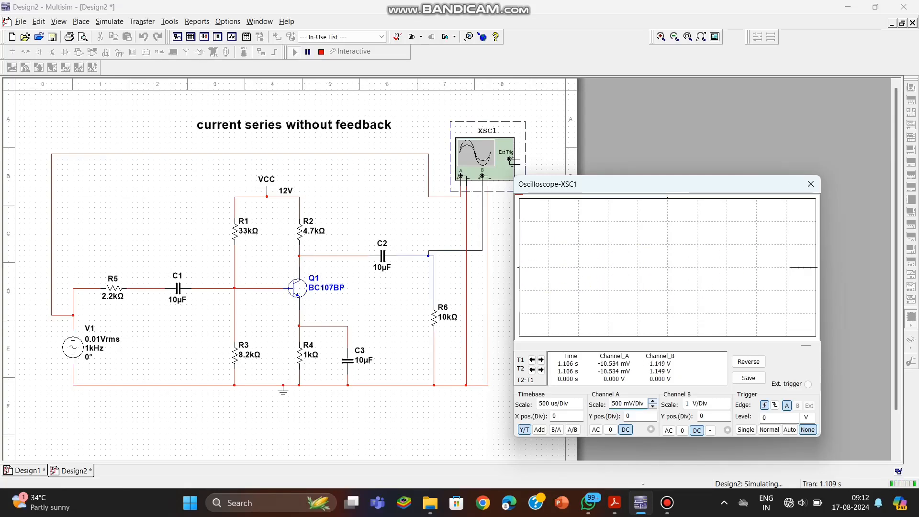
click(652, 402)
click(652, 406)
click(652, 407)
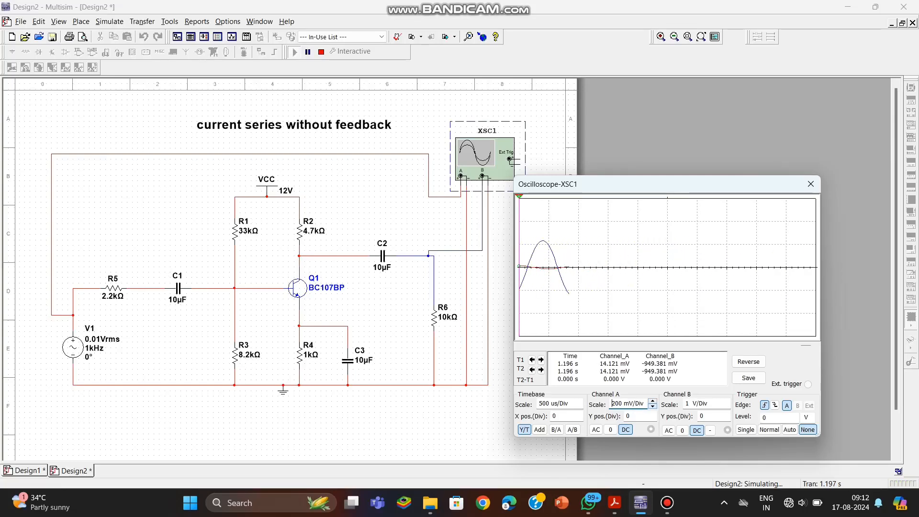
click(652, 406)
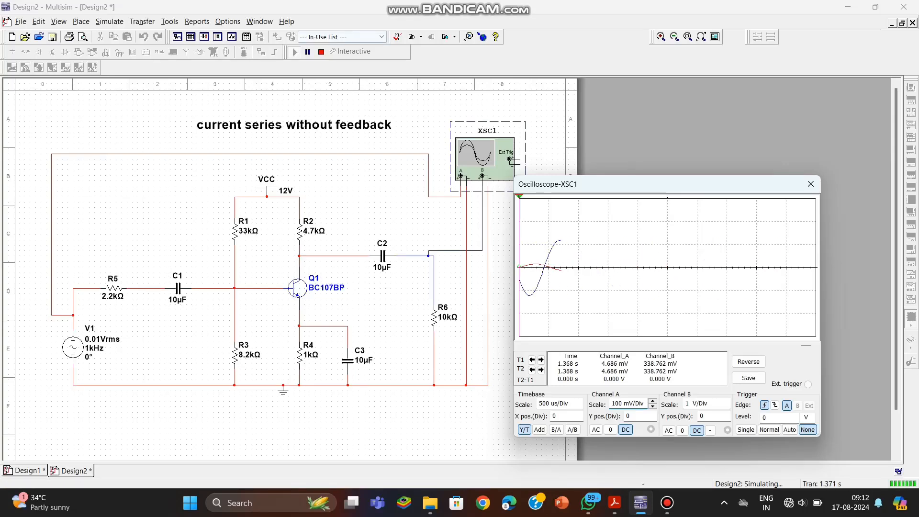
Pause the simulation to set the oscilloscope's Channel B scale to 100 mV/Div, and stop the simulation
click(308, 52)
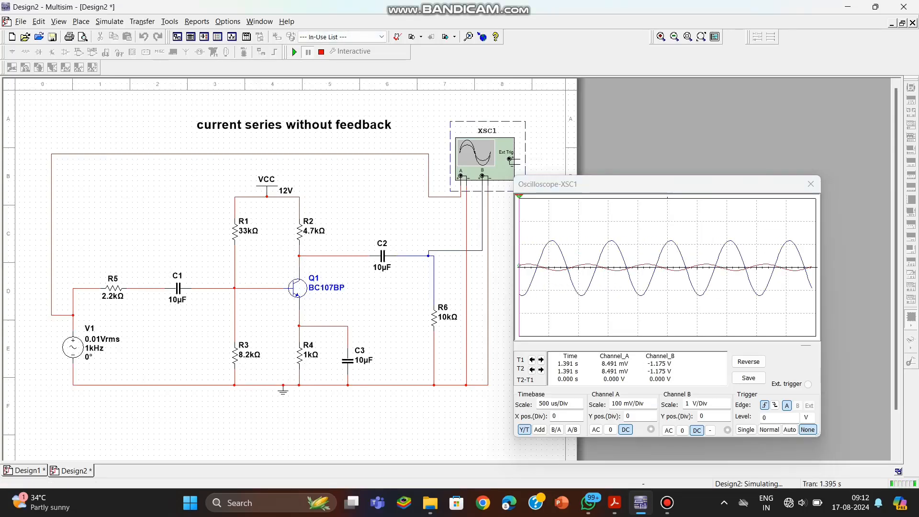
click(612, 404)
click(726, 405)
click(726, 406)
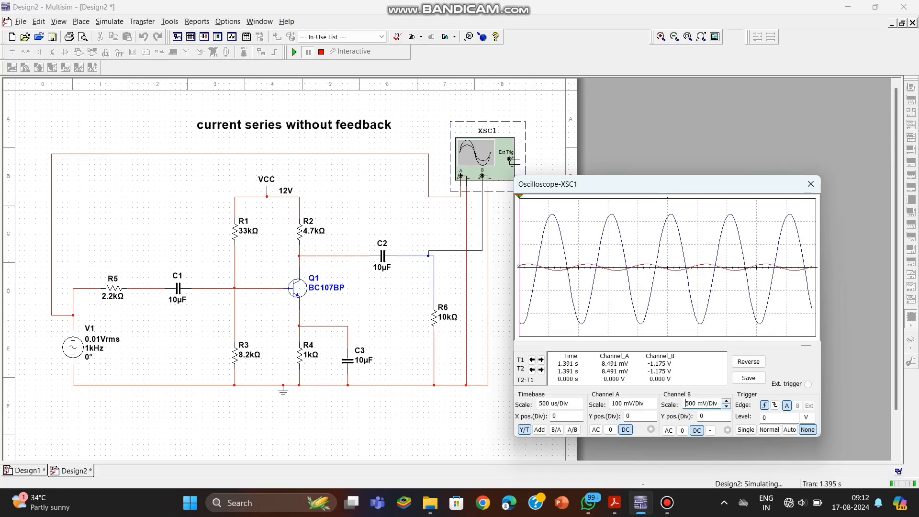
click(726, 407)
click(726, 407)
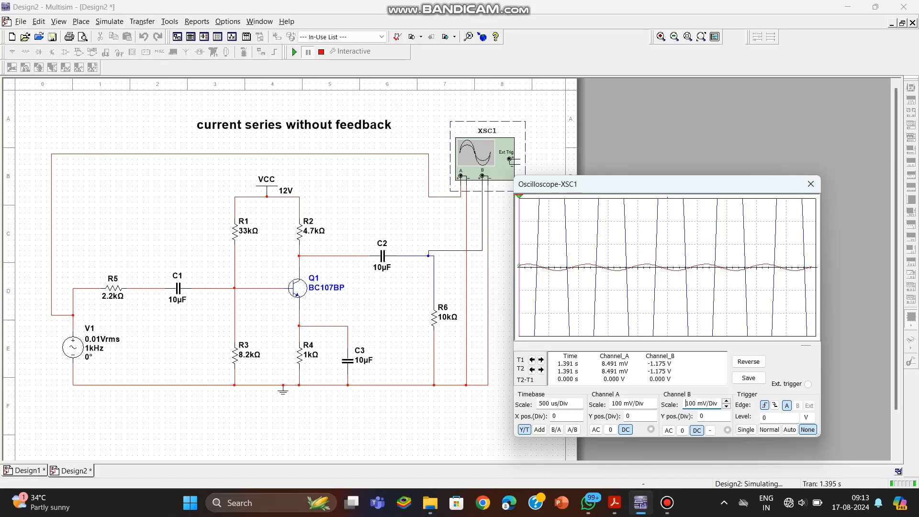
click(810, 184)
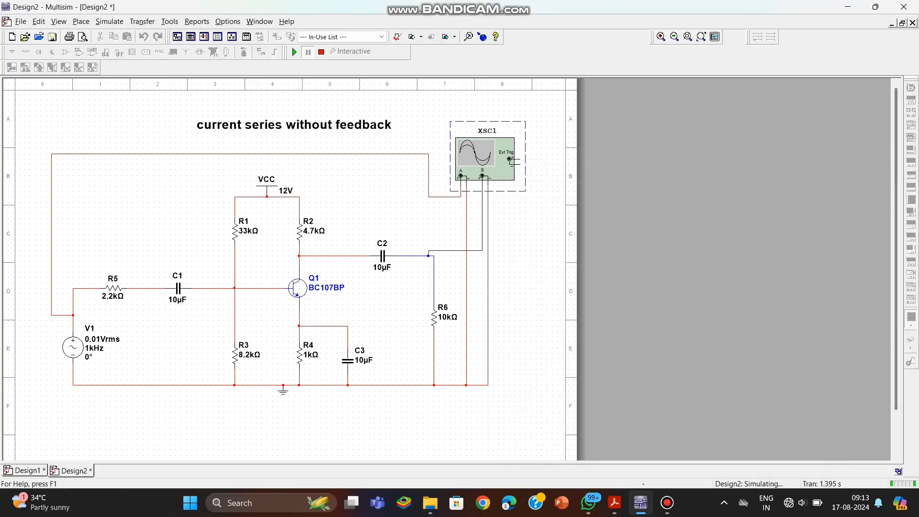
click(321, 52)
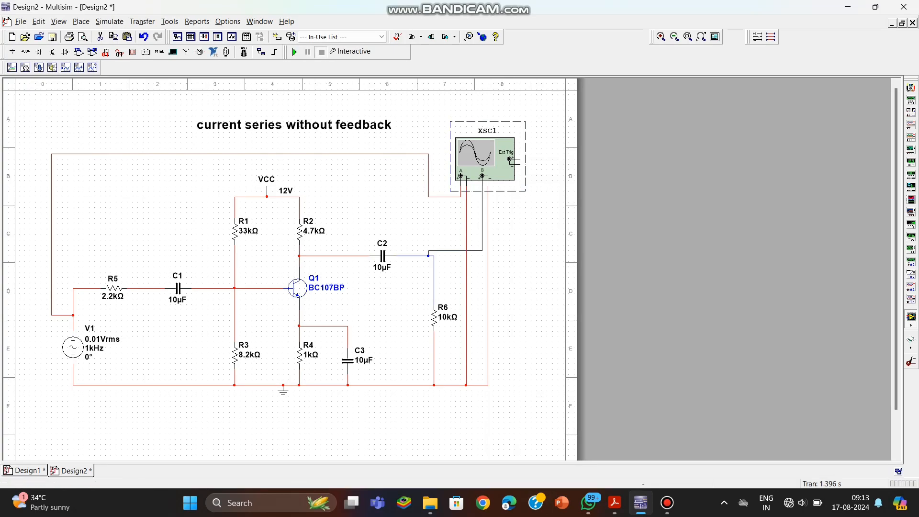
click(110, 22)
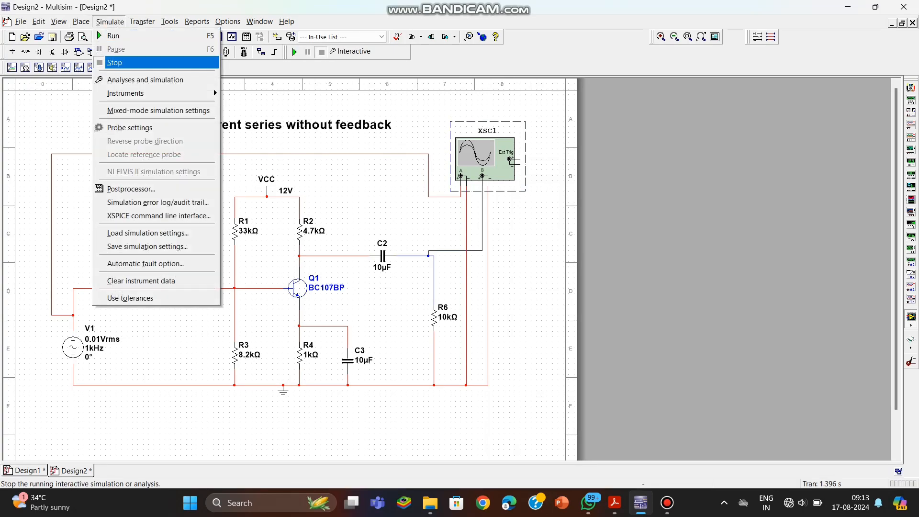
click(145, 80)
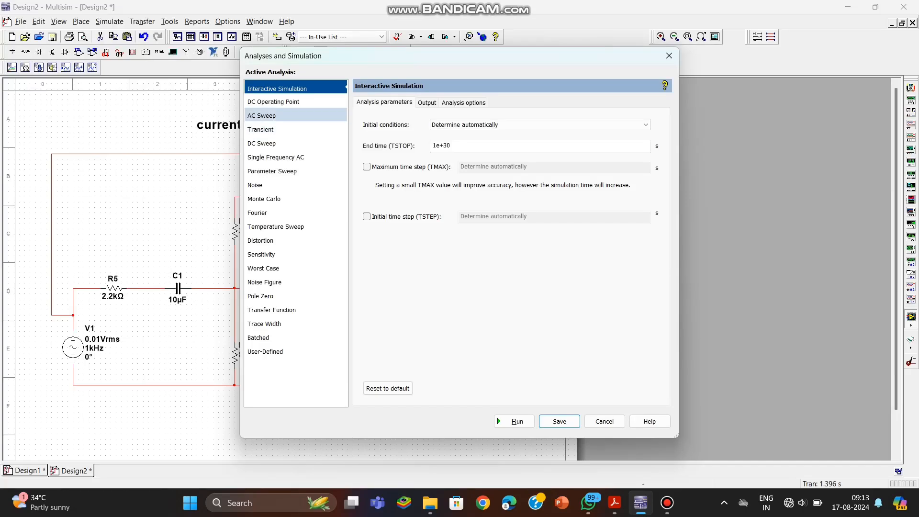
click(262, 116)
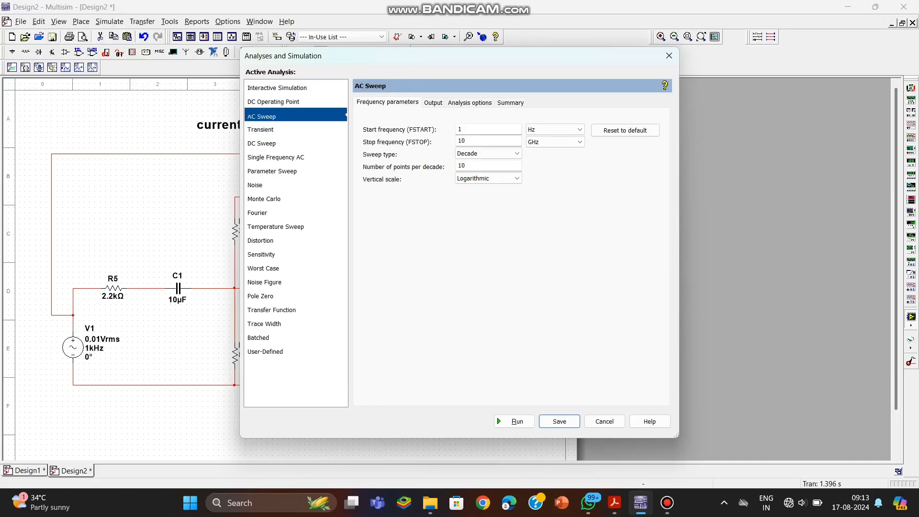
click(472, 141)
text(0)
click(555, 143)
click(550, 160)
click(670, 55)
Check the net name of the output wire that feeds Channel B of oscilloscope XSC1
double_click(484, 159)
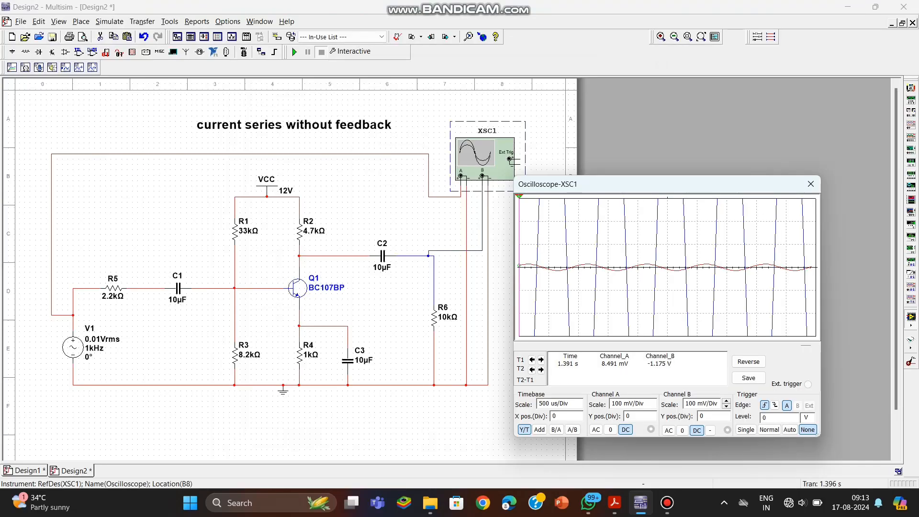
click(811, 184)
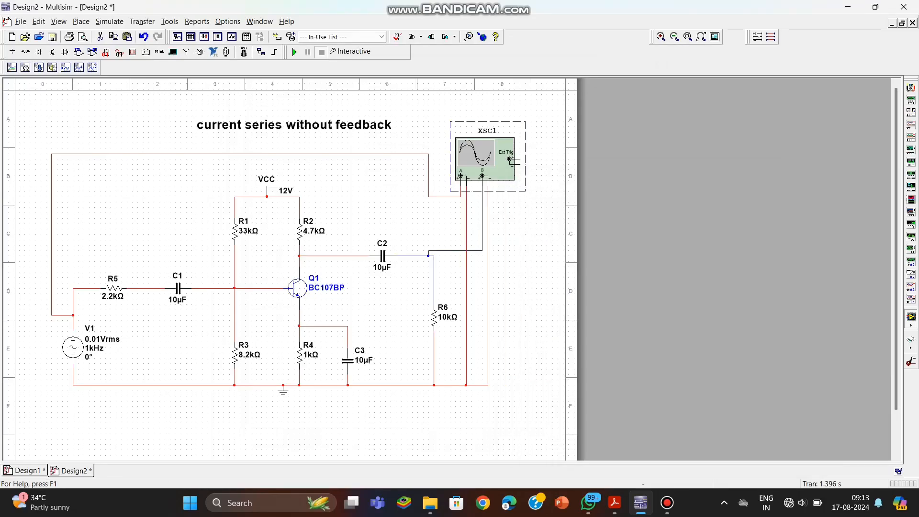
click(718, 215)
click(455, 250)
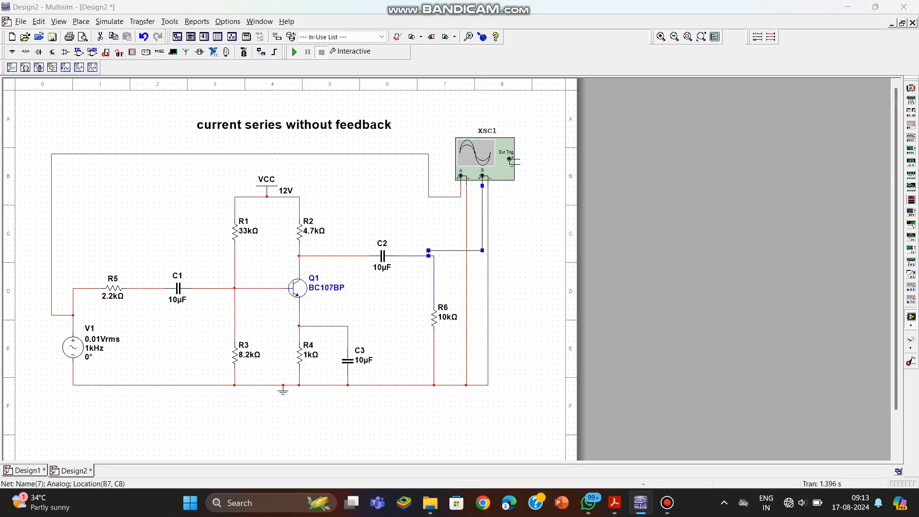
double_click(455, 251)
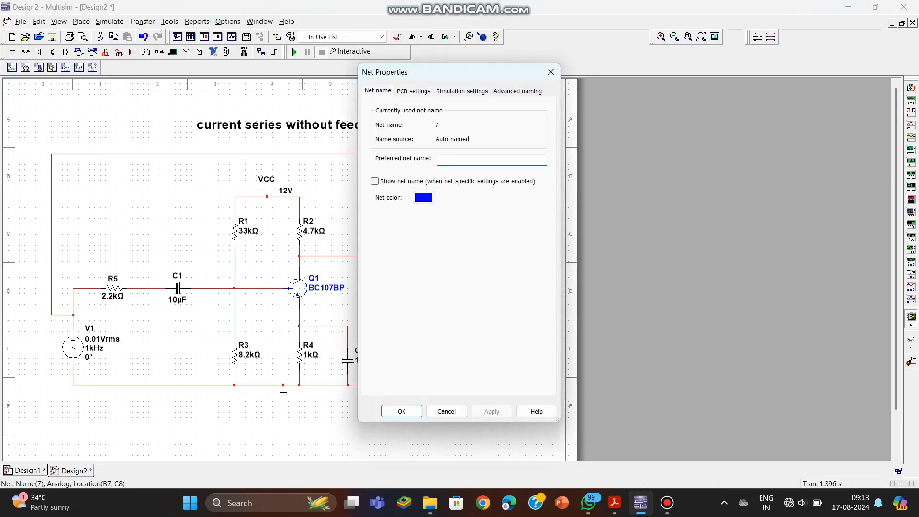
click(551, 72)
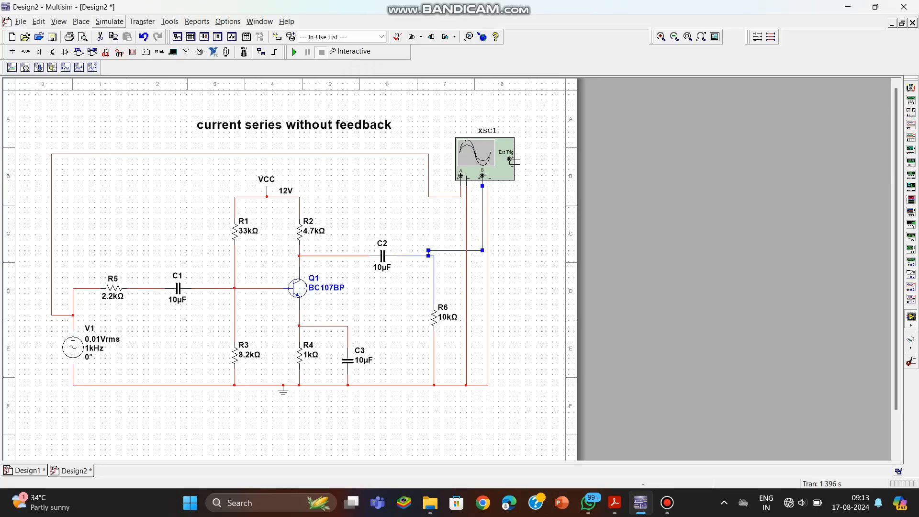
Run an AC sweep of output variable V(7) with the stop frequency set to 100 MHz
click(109, 21)
click(144, 80)
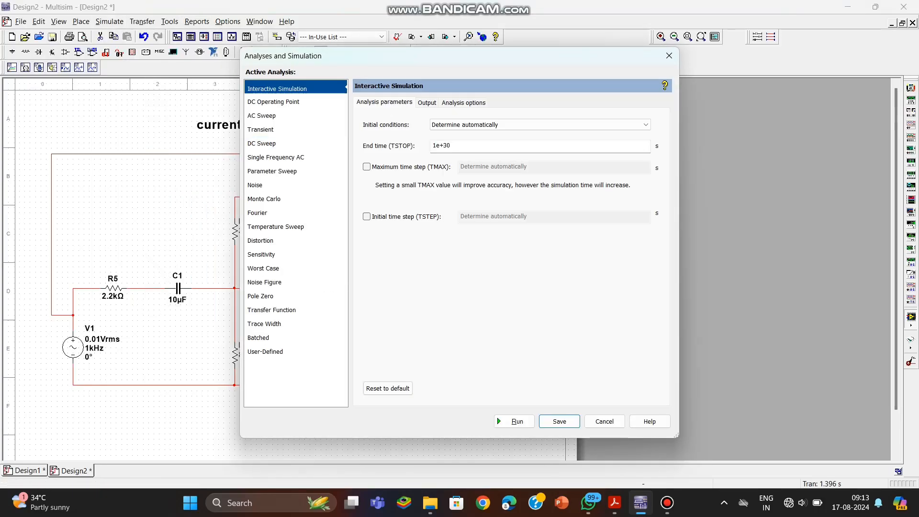
click(262, 115)
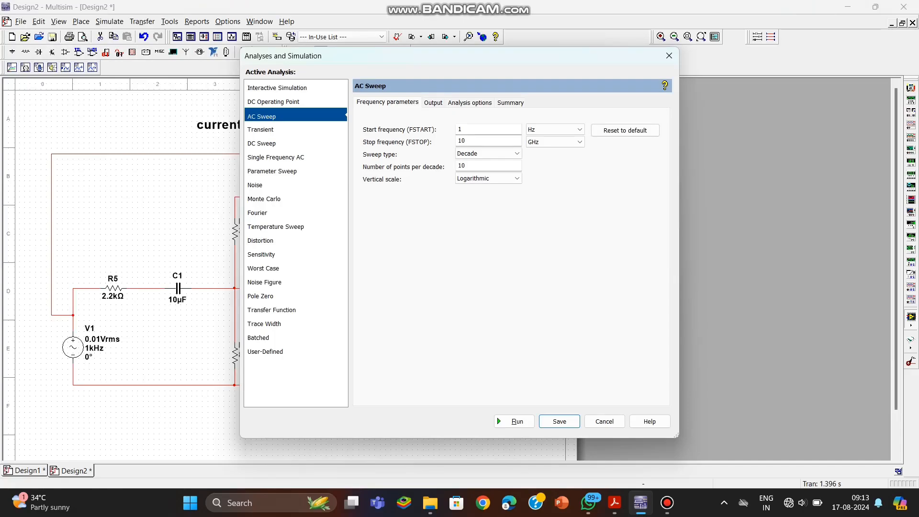
click(471, 140)
text(0)
click(565, 142)
click(556, 160)
click(433, 102)
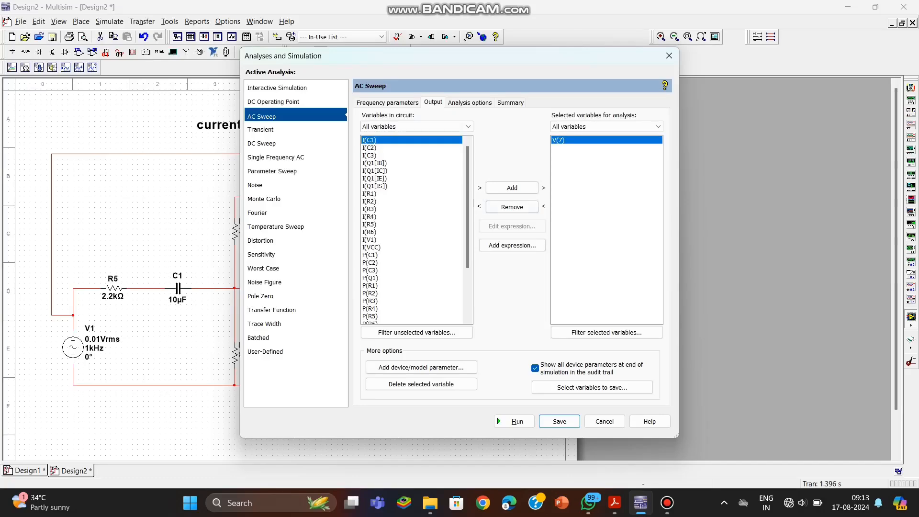
click(513, 422)
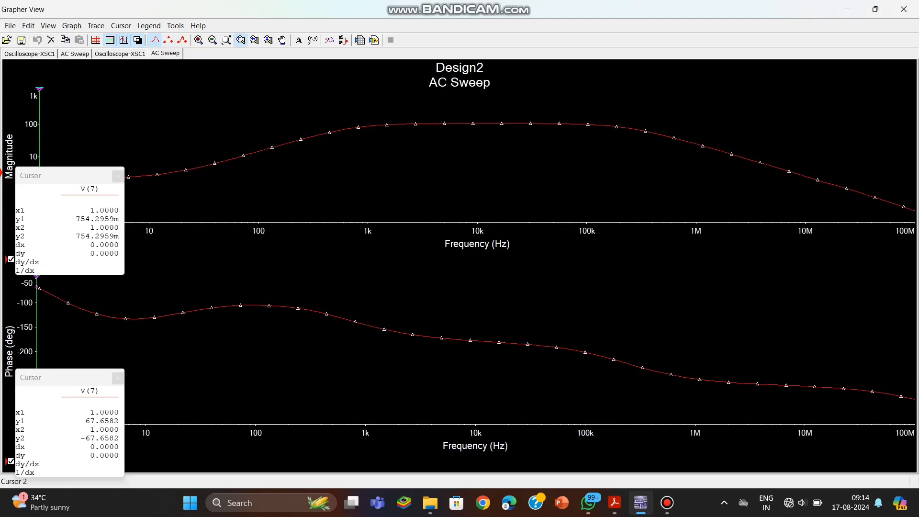
Place the two cursors on the AC sweep magnitude plot at about 515 Hz and about 235 kHz
drag(40, 89, 336, 89)
drag(40, 89, 627, 89)
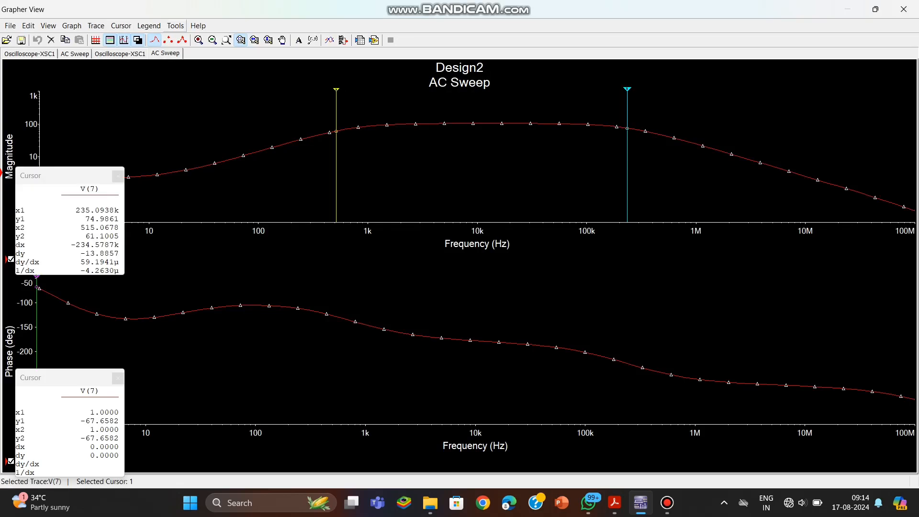
Export the V(7) trace of the AC sweep to a new Excel worksheet
click(175, 26)
click(202, 40)
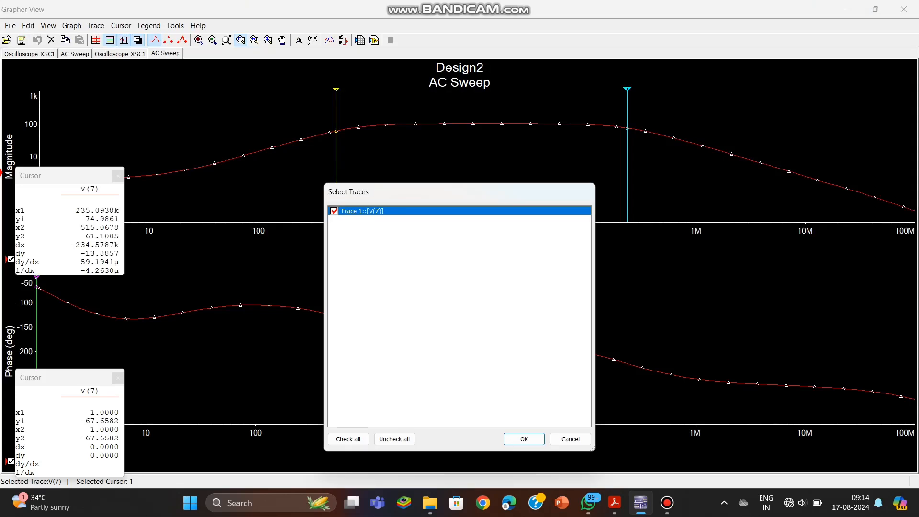
key(Return)
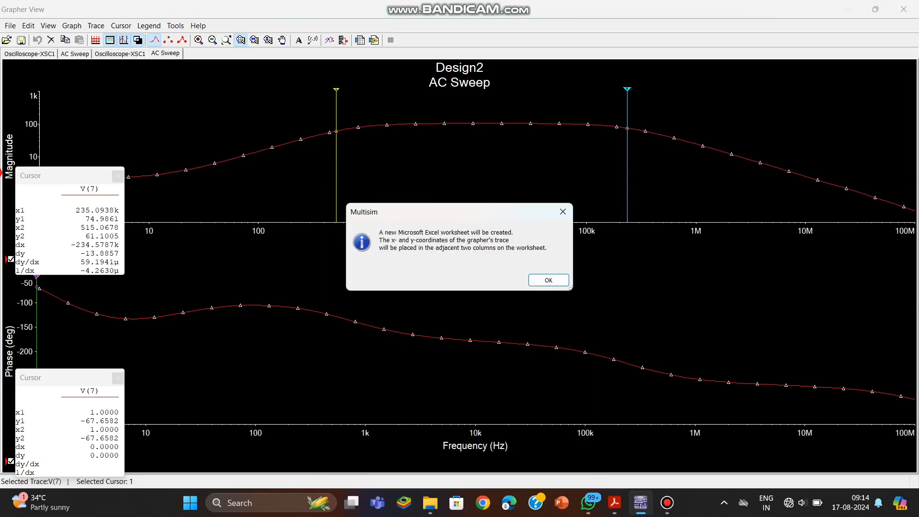
key(Return)
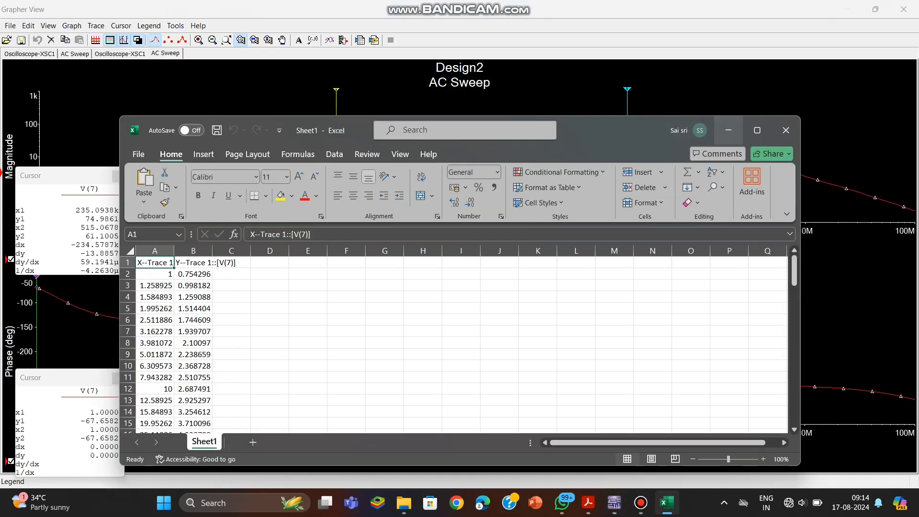
Look through the exported frequency and magnitude values in the maximized Excel workbook and close it
click(758, 130)
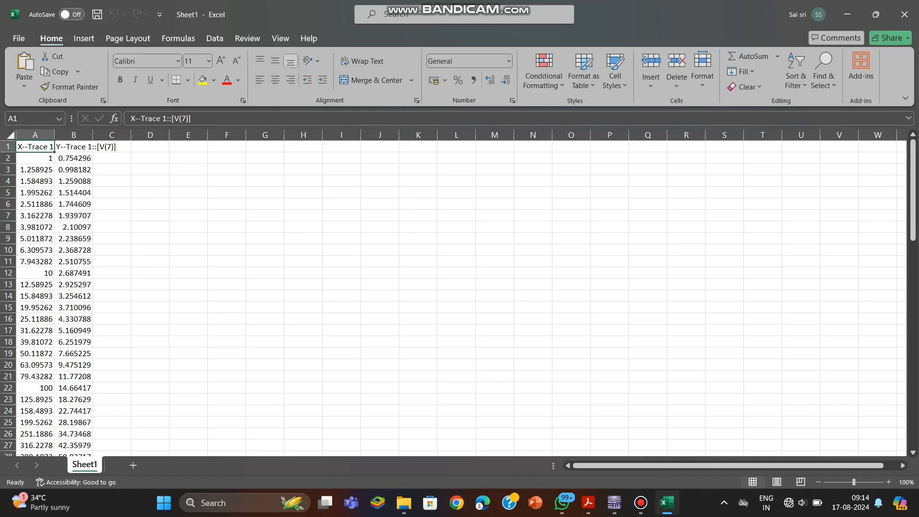
scroll(460, 297, down, 10)
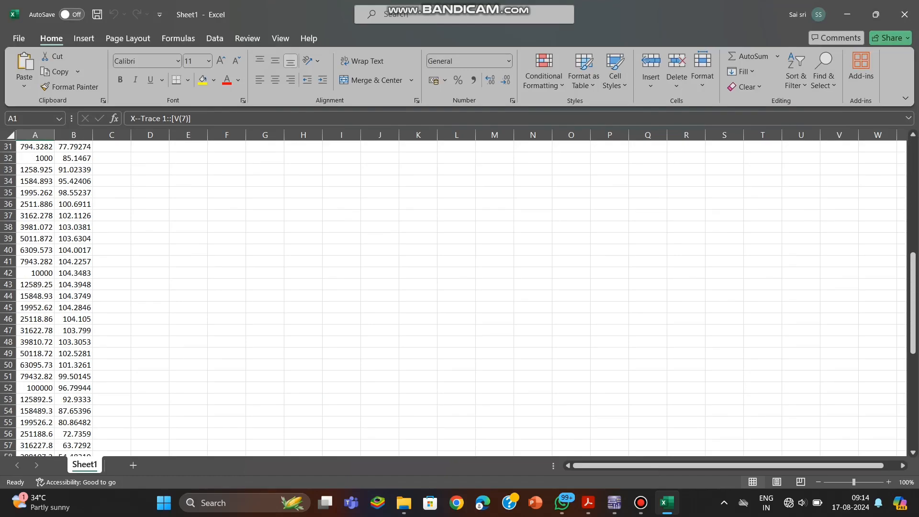
scroll(459, 297, down, 18)
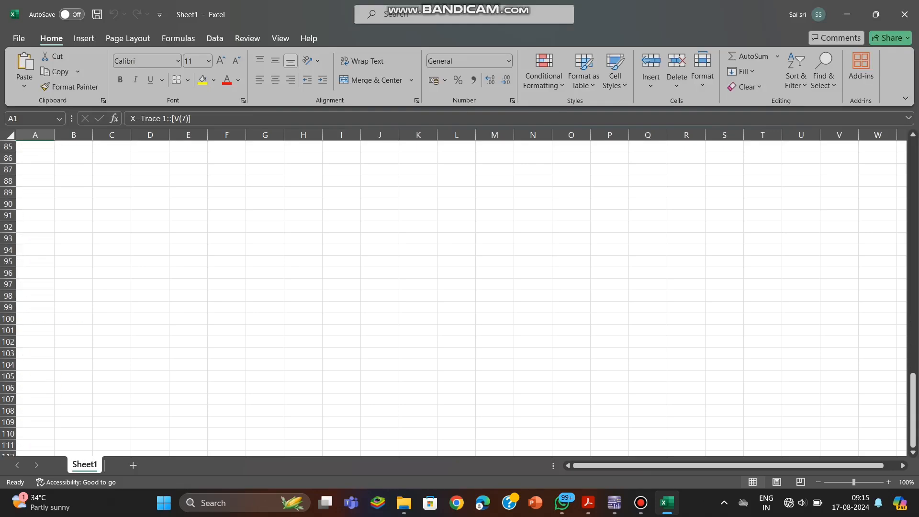
click(905, 14)
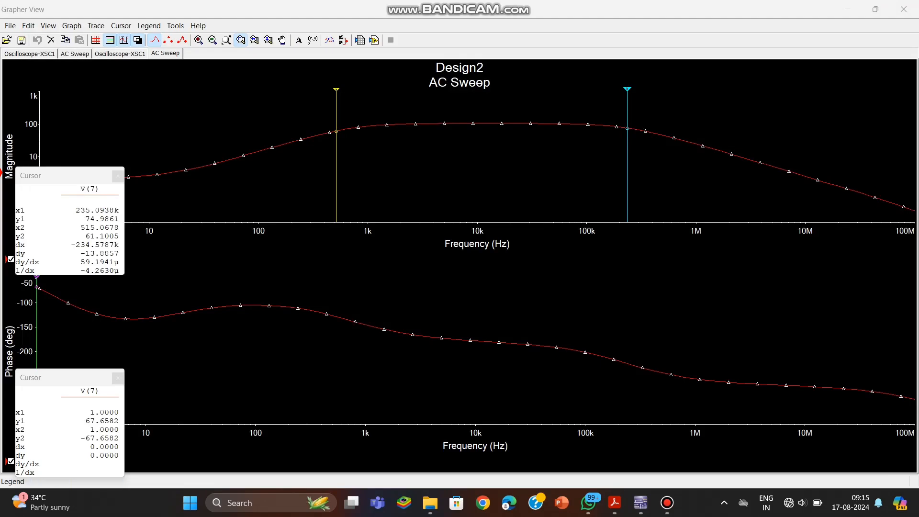
Switch to the lab manual PDF and find the start of the Current Series Amplifier experiment
click(615, 503)
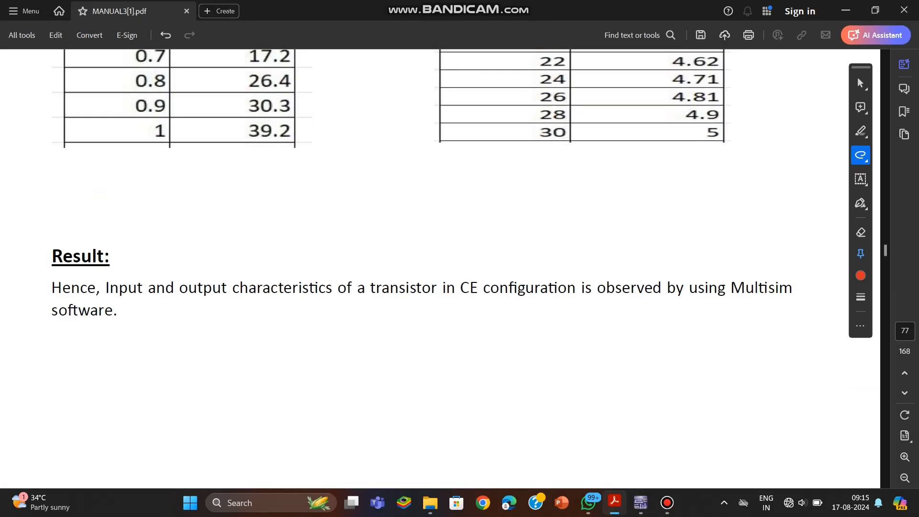
scroll(431, 268, up, 12)
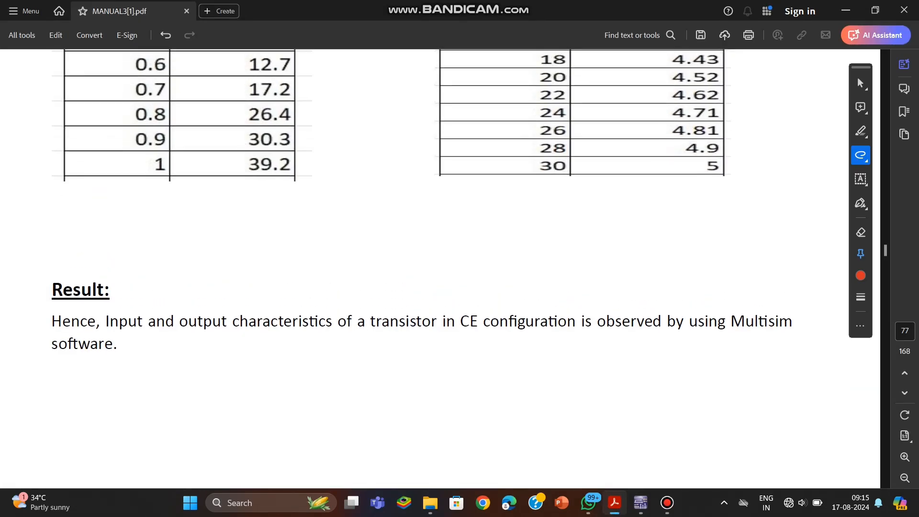
scroll(431, 269, up, 20)
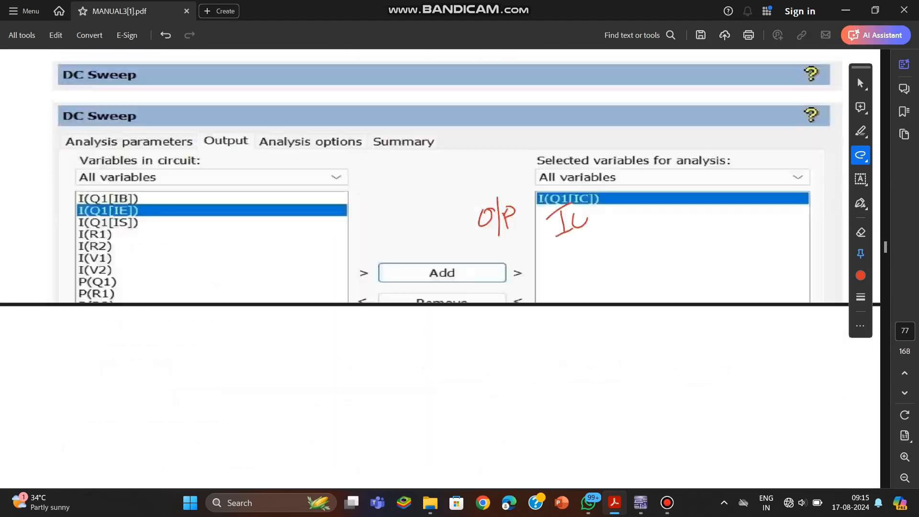
scroll(430, 268, up, 20)
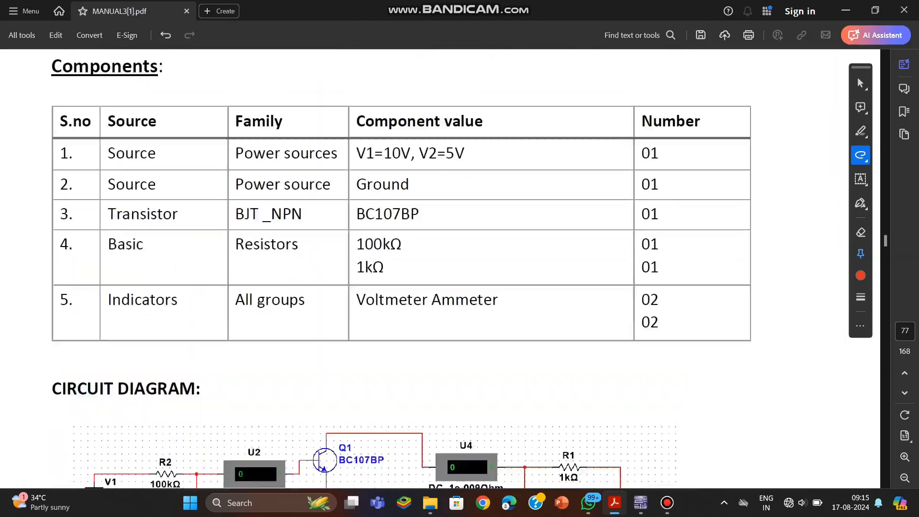
scroll(430, 268, up, 20)
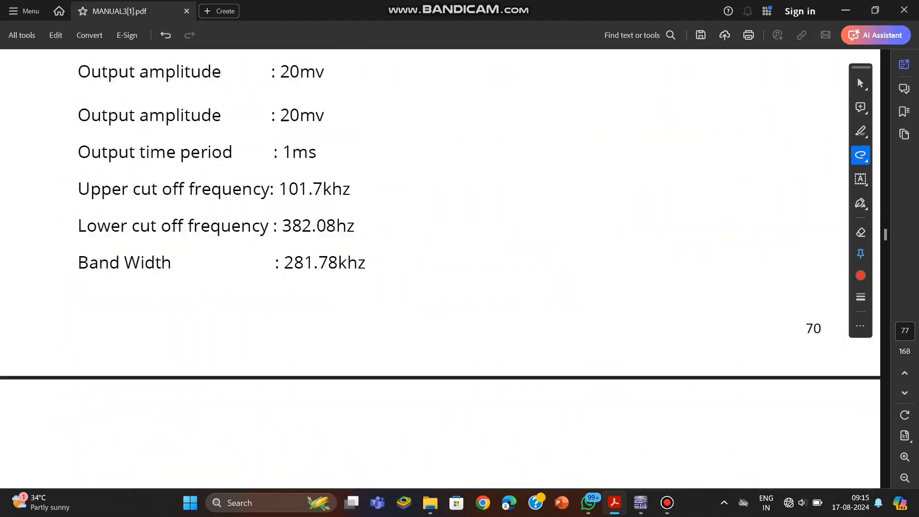
scroll(431, 268, up, 20)
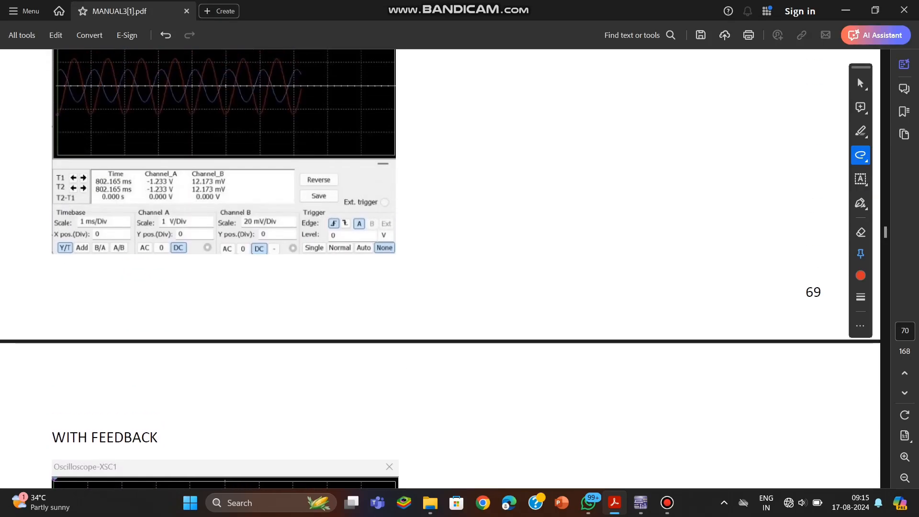
scroll(431, 268, up, 20)
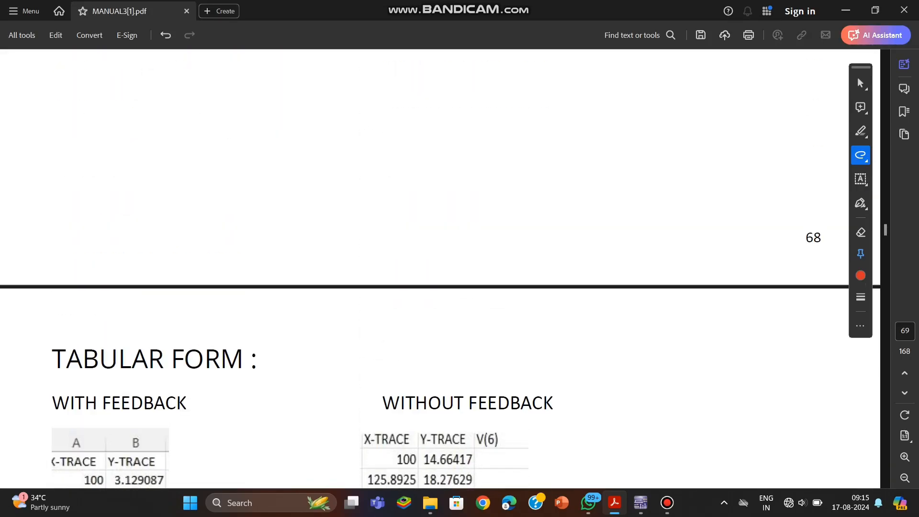
scroll(431, 268, up, 20)
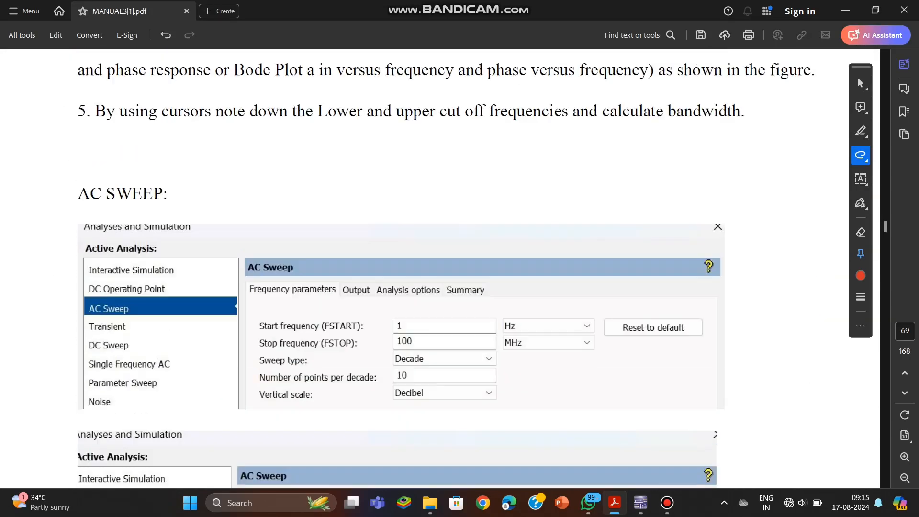
scroll(430, 268, up, 20)
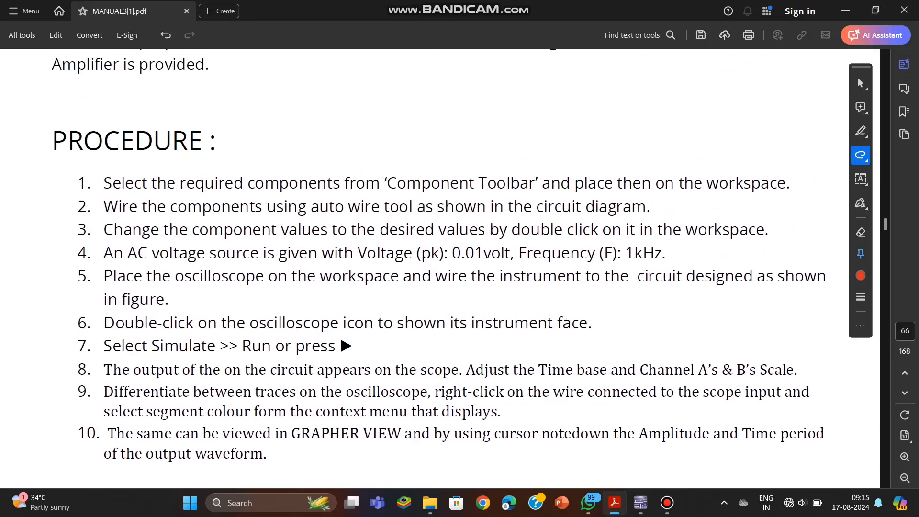
scroll(431, 268, up, 20)
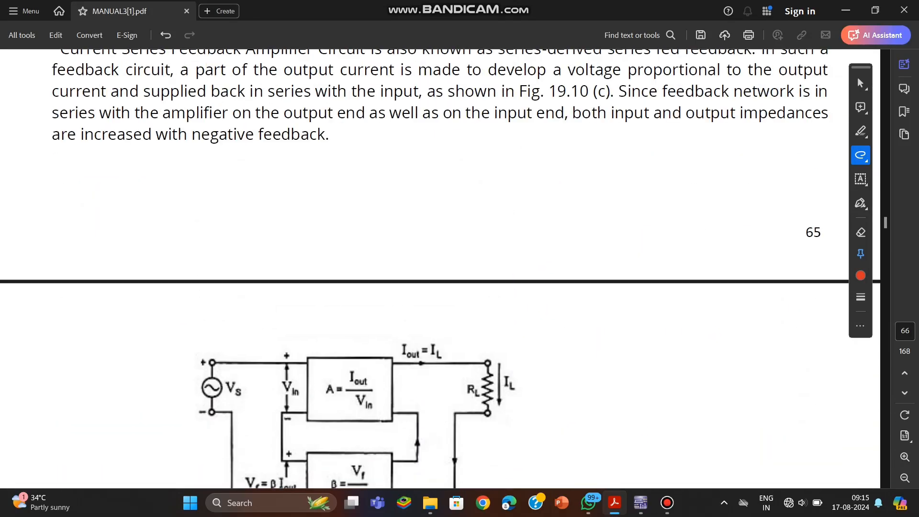
scroll(431, 268, up, 20)
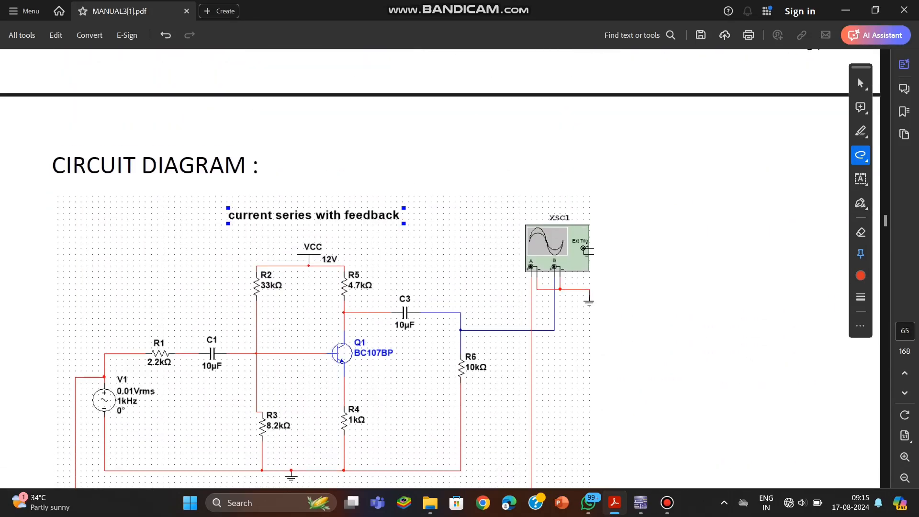
scroll(431, 268, up, 8)
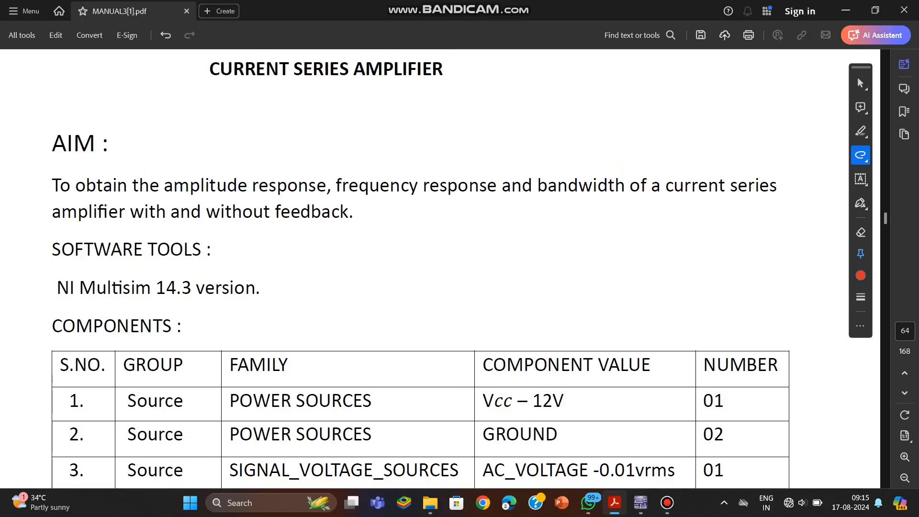
Underline "with and without feedback" in the aim, mark the Vcc – 12V entry, and review the manual's component table
drag(135, 222, 359, 232)
scroll(422, 268, down, 2)
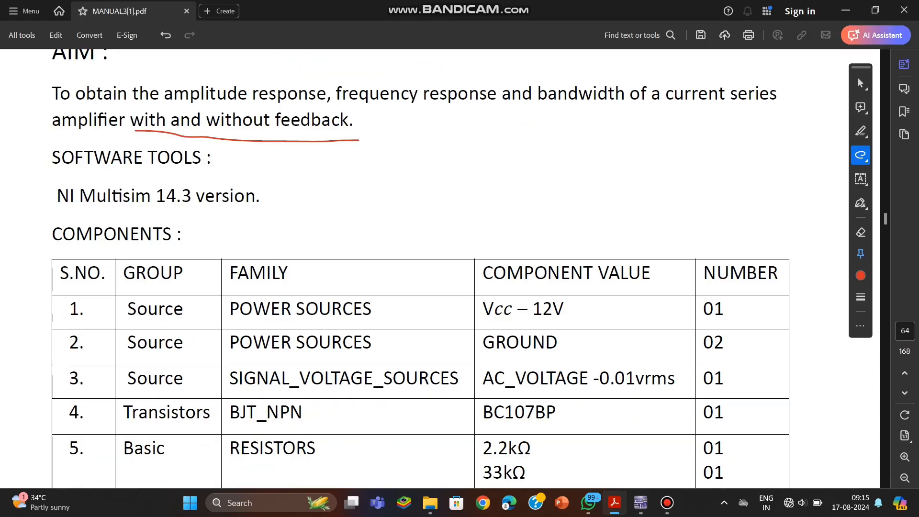
drag(520, 306, 534, 303)
scroll(422, 268, down, 1)
scroll(421, 268, down, 4)
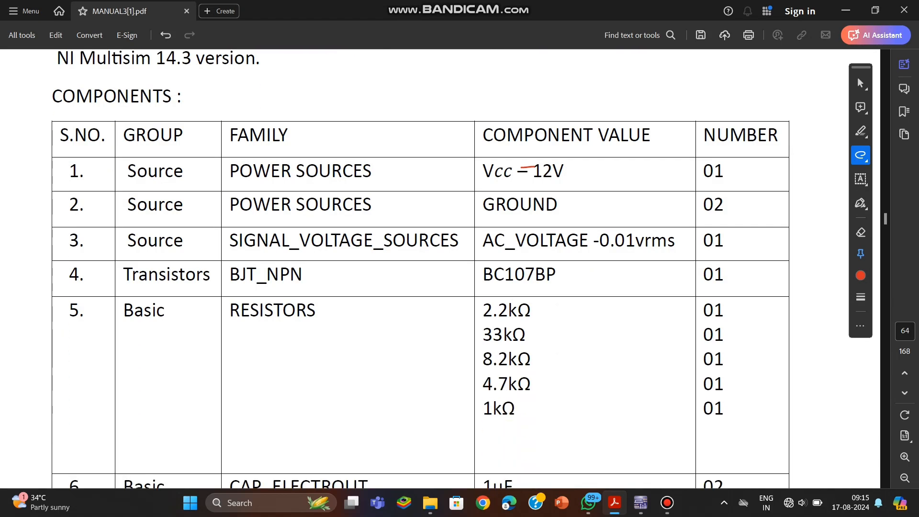
scroll(421, 269, down, 10)
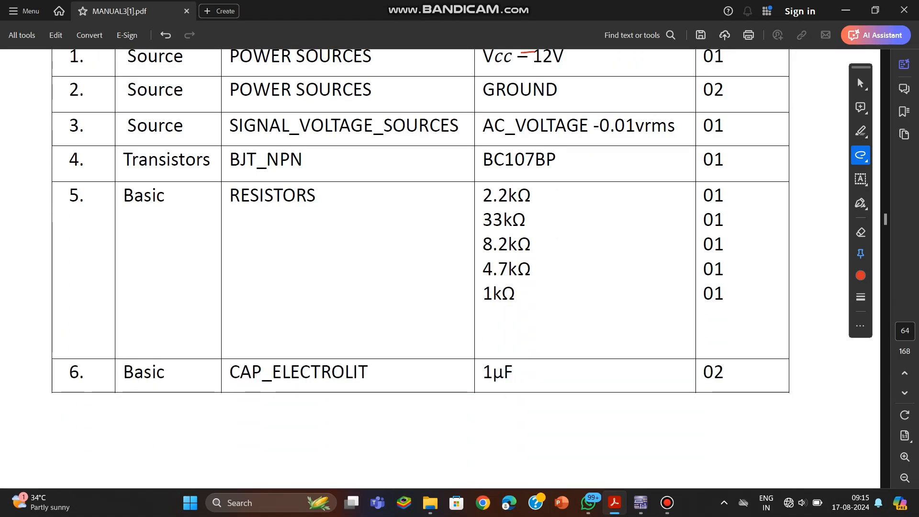
scroll(421, 268, down, 7)
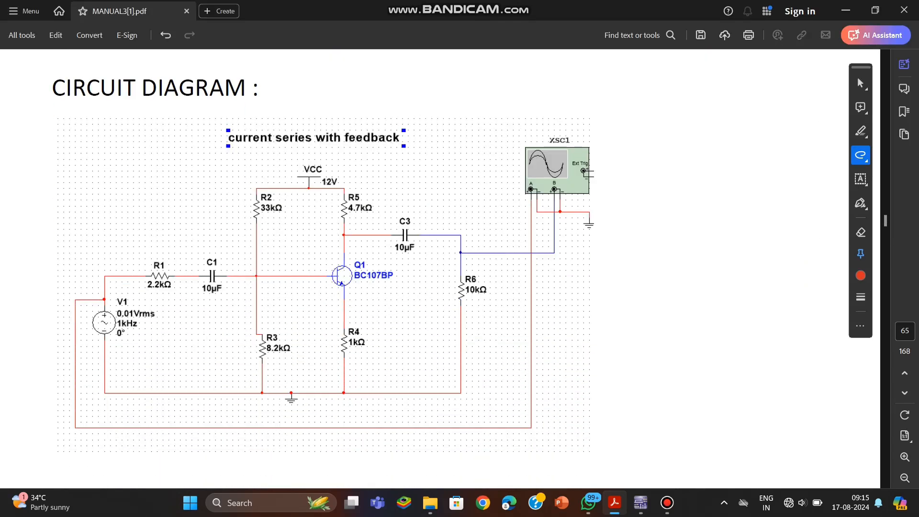
Switch to Multisim, close the Grapher View, and show the current series with feedback schematic with nothing selected
click(640, 503)
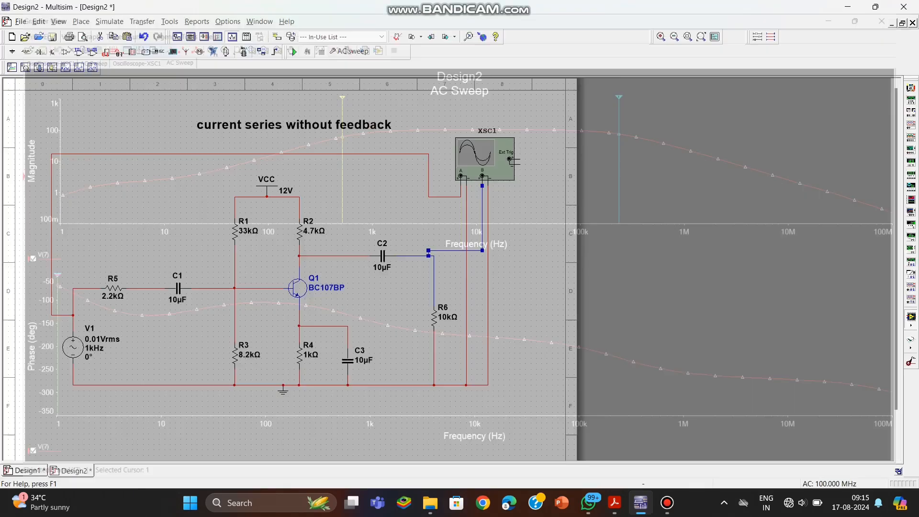
click(904, 9)
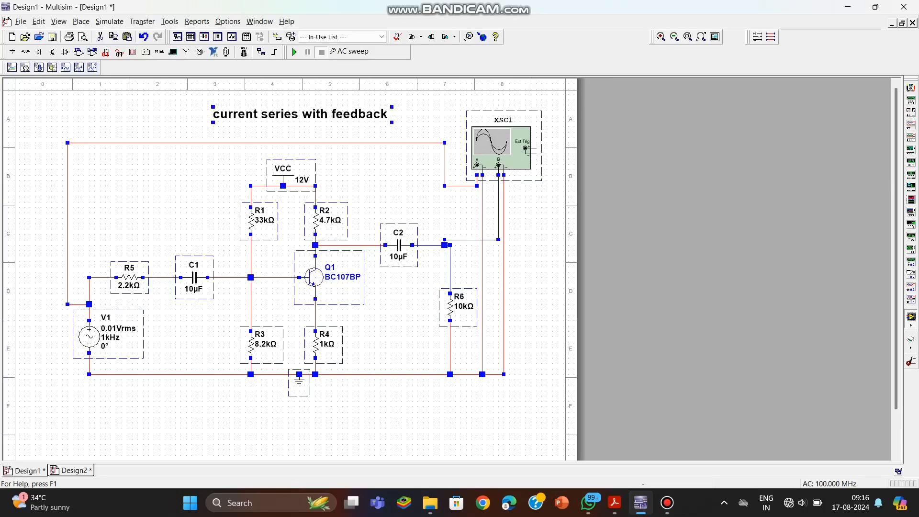
key(Escape)
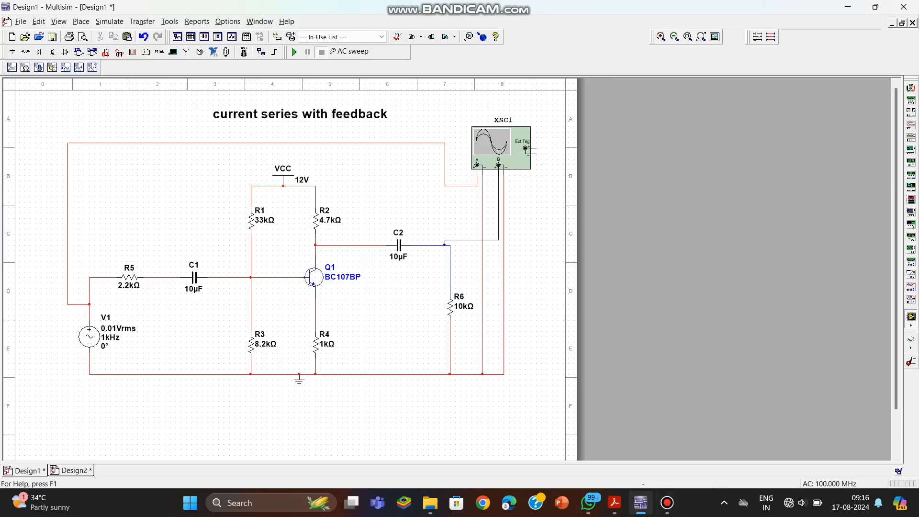
Return to the lab manual and examine the without-feedback circuit diagram and the current series feedback theory
click(615, 503)
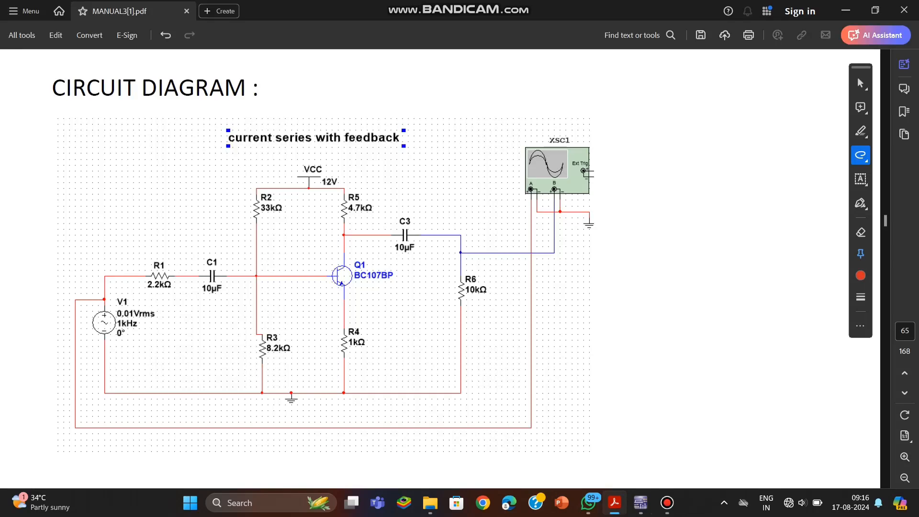
scroll(326, 268, down, 10)
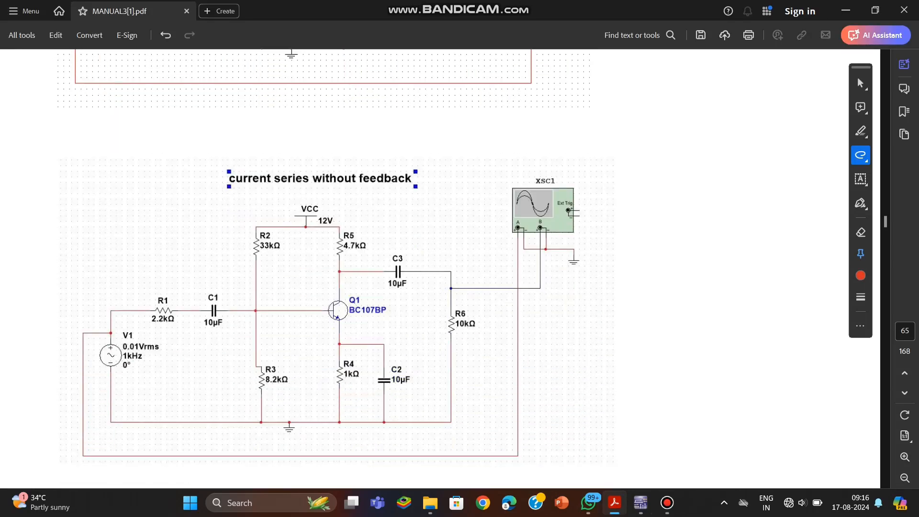
scroll(327, 252, down, 1)
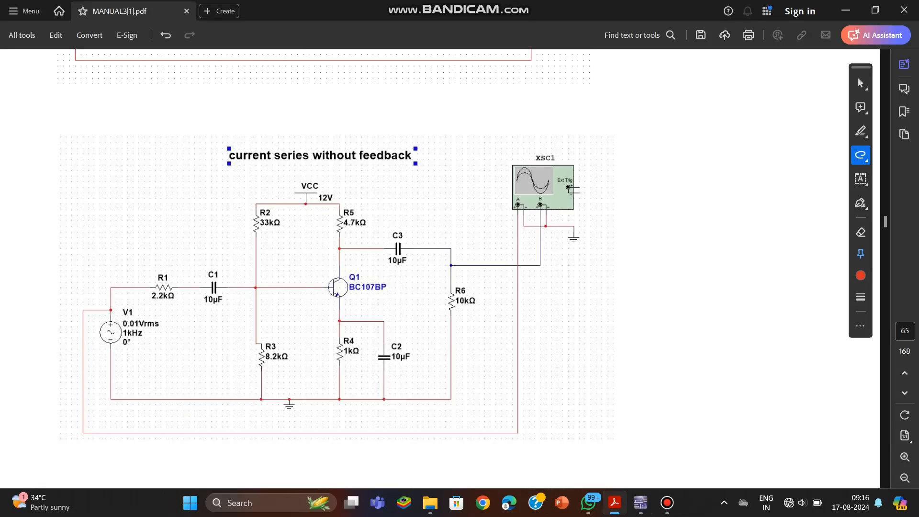
scroll(335, 268, down, 2)
scroll(440, 260, down, 5)
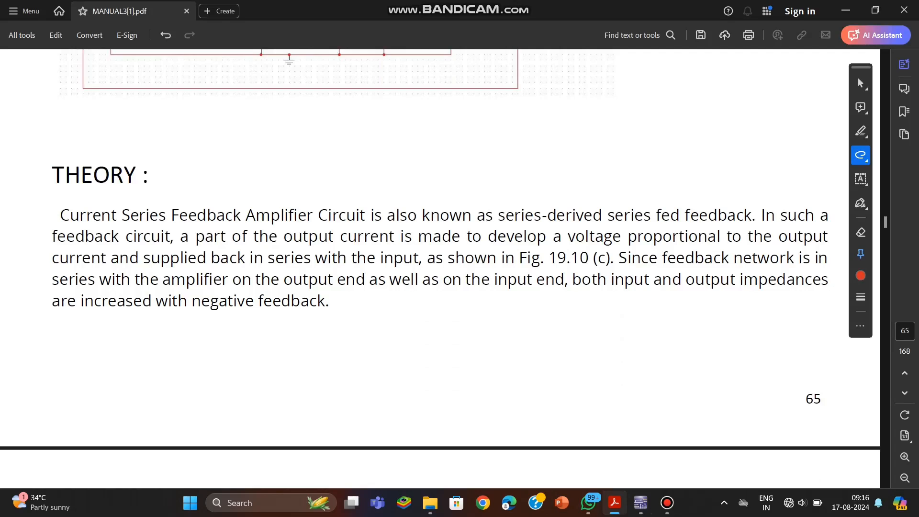
scroll(440, 250, down, 1)
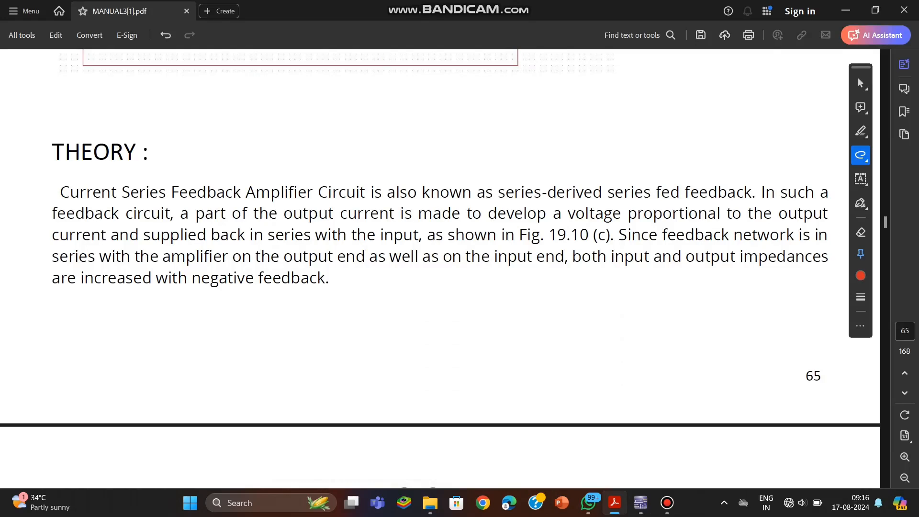
scroll(440, 268, down, 15)
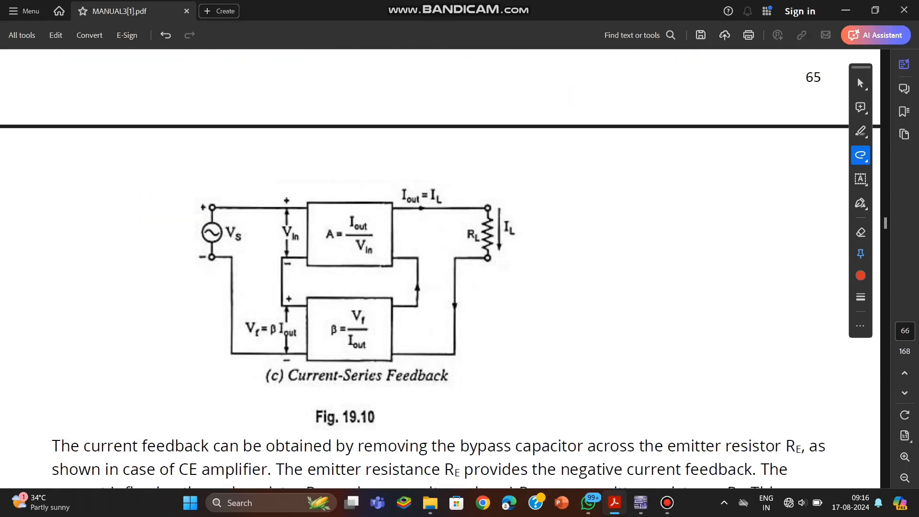
Read the manual's procedure and its AC analysis instructions for frequency parameters, output variables and cursors
scroll(441, 268, down, 20)
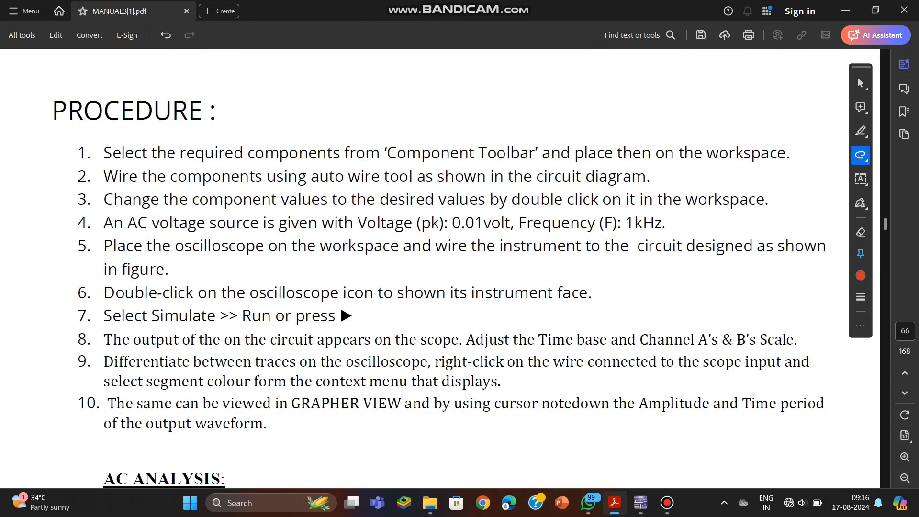
scroll(441, 268, down, 1)
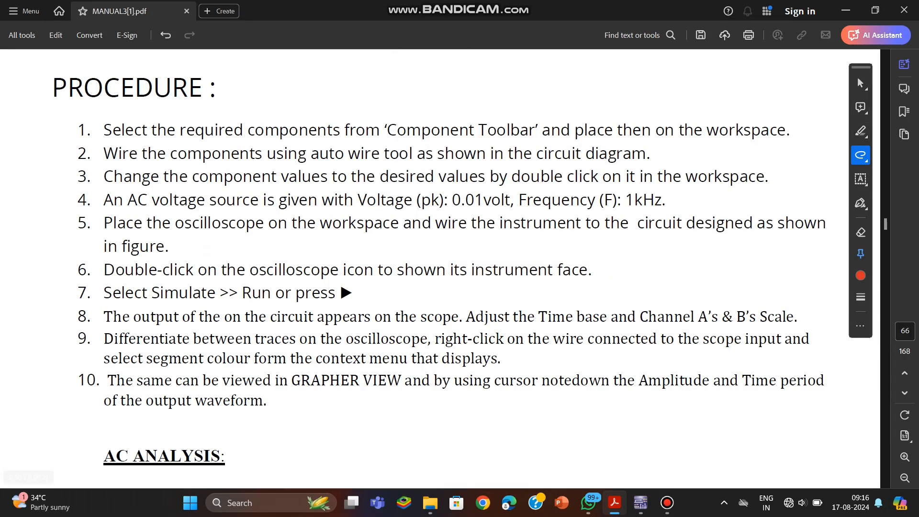
scroll(415, 265, down, 6)
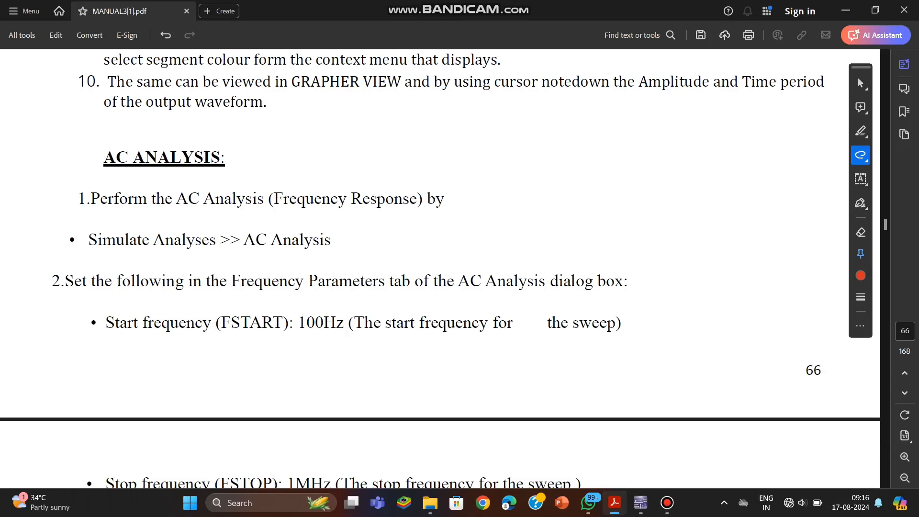
scroll(440, 258, down, 6)
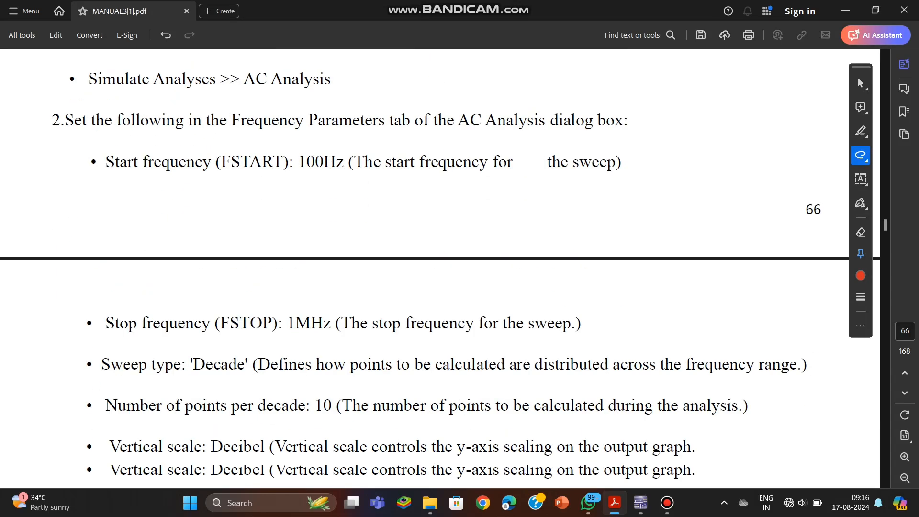
scroll(440, 268, down, 6)
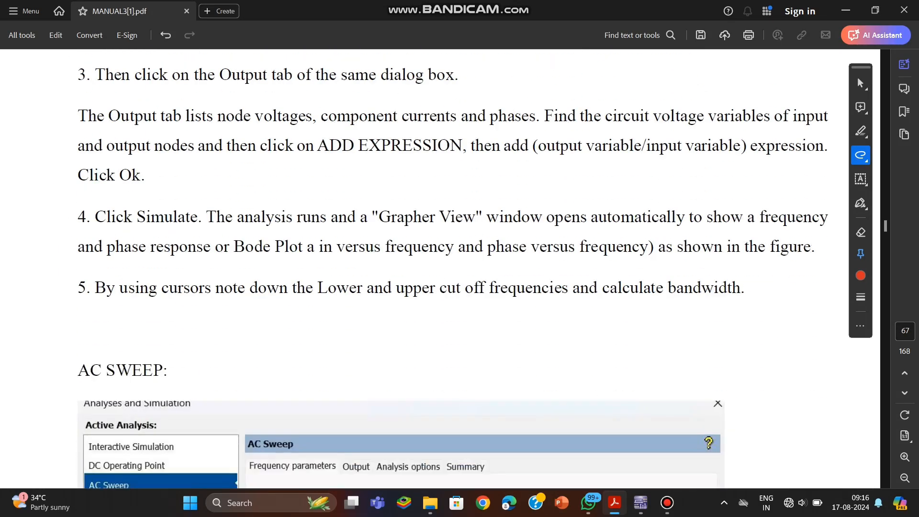
Underline V(6) in the manual's AC Sweep output screenshot and handwrite V(7) below it
scroll(441, 258, down, 7)
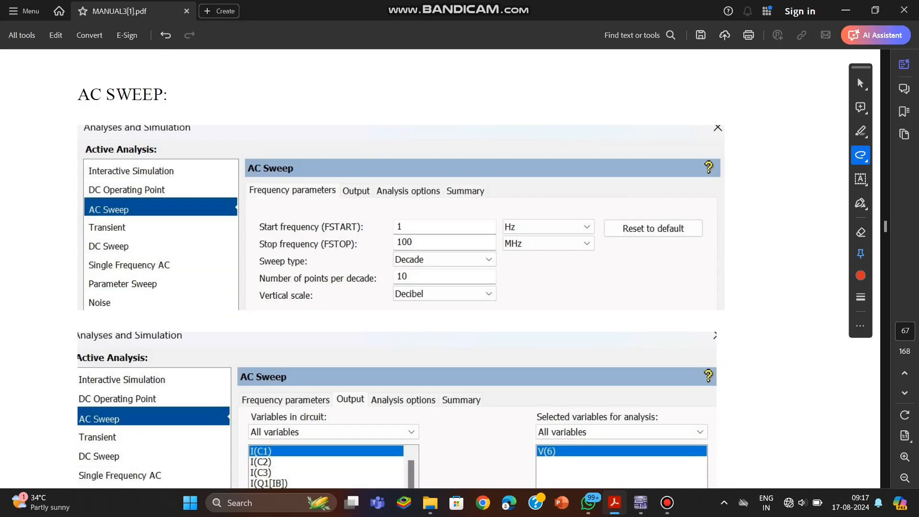
scroll(402, 254, down, 1)
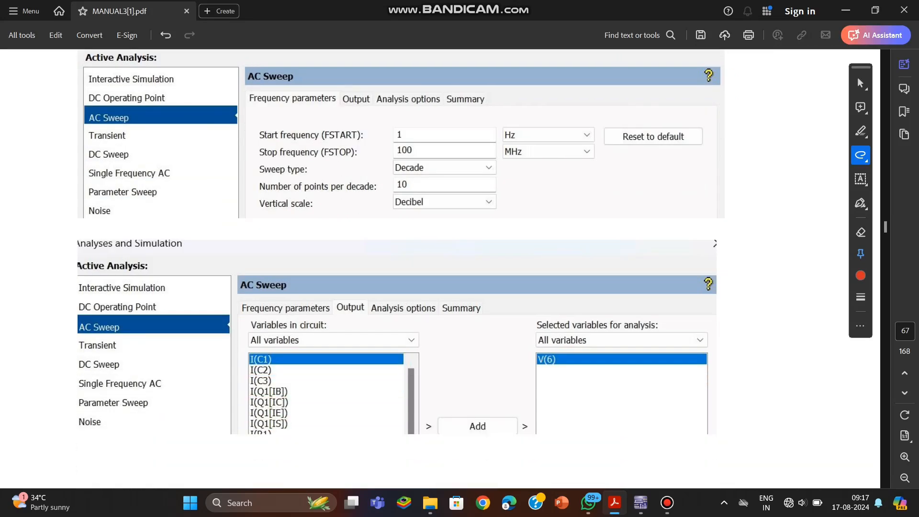
mouse_move(542, 369)
mouse_down()
mouse_move(556, 368)
mouse_move(575, 391)
mouse_move(583, 370)
mouse_move(588, 393)
mouse_move(609, 393)
mouse_move(614, 379)
mouse_move(615, 394)
mouse_up()
Switch to Multisim and check the net name of the output wire to oscilloscope channel B, then close its properties
click(641, 502)
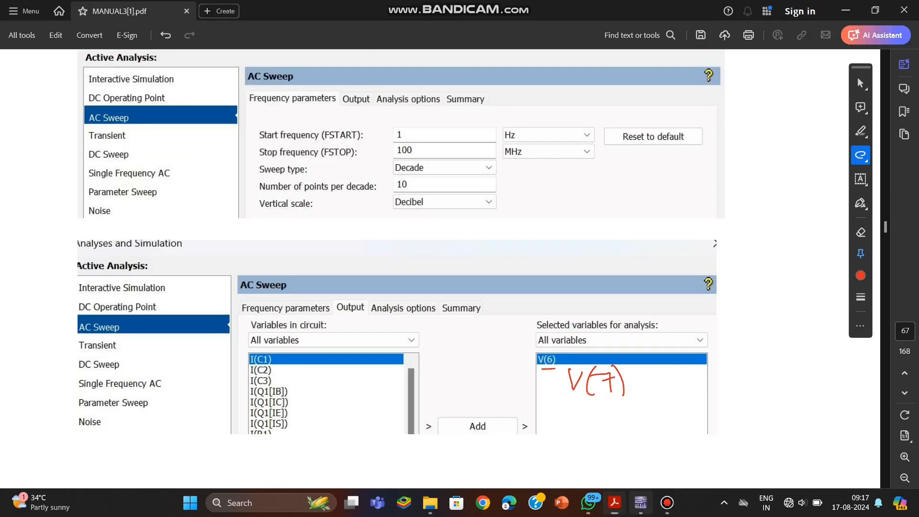
double_click(498, 215)
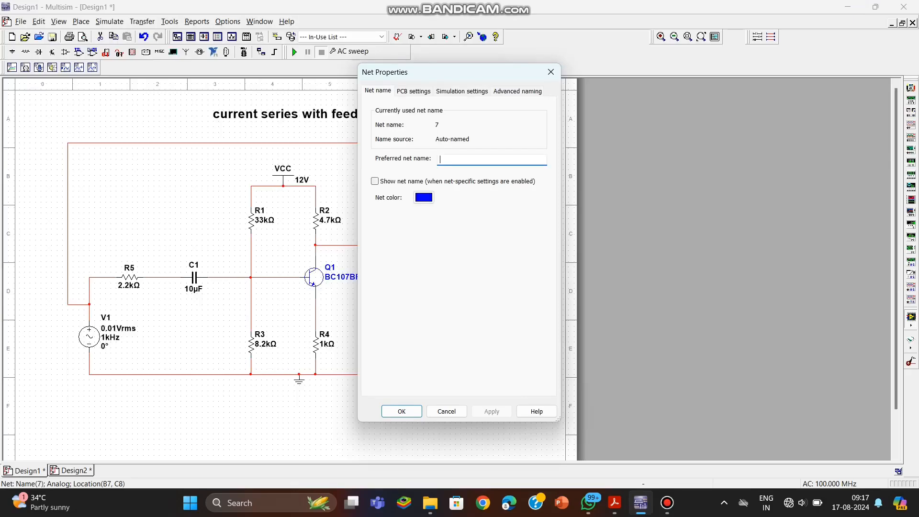
click(550, 72)
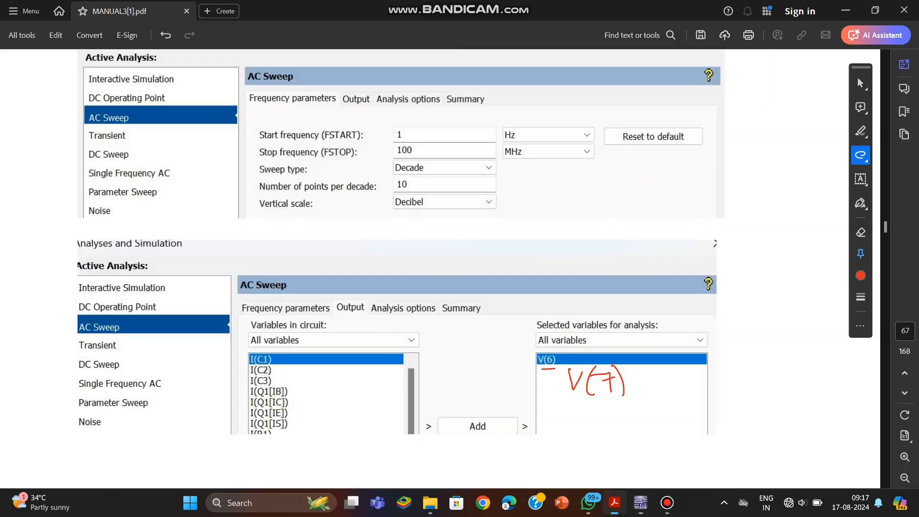
Return to the lab manual and examine its AC Sweep graphs with feedback and without feedback
click(614, 503)
scroll(449, 268, down, 10)
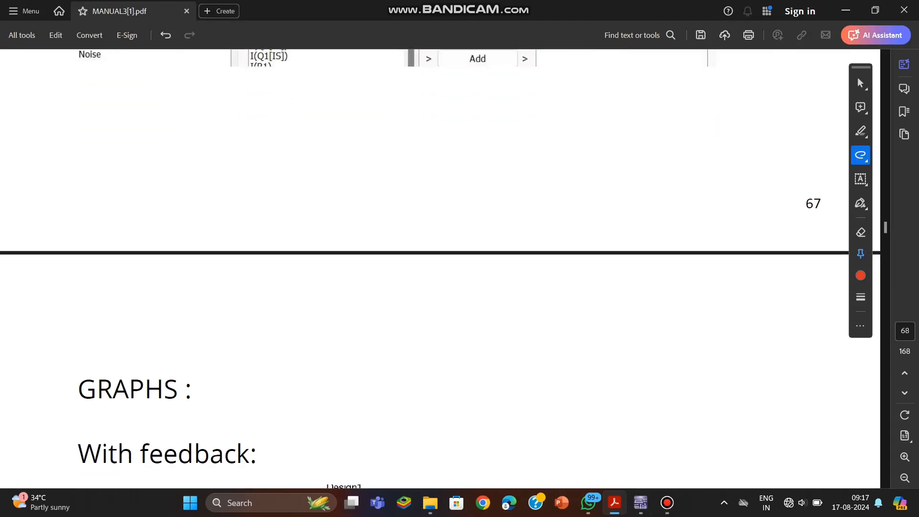
scroll(440, 268, down, 3)
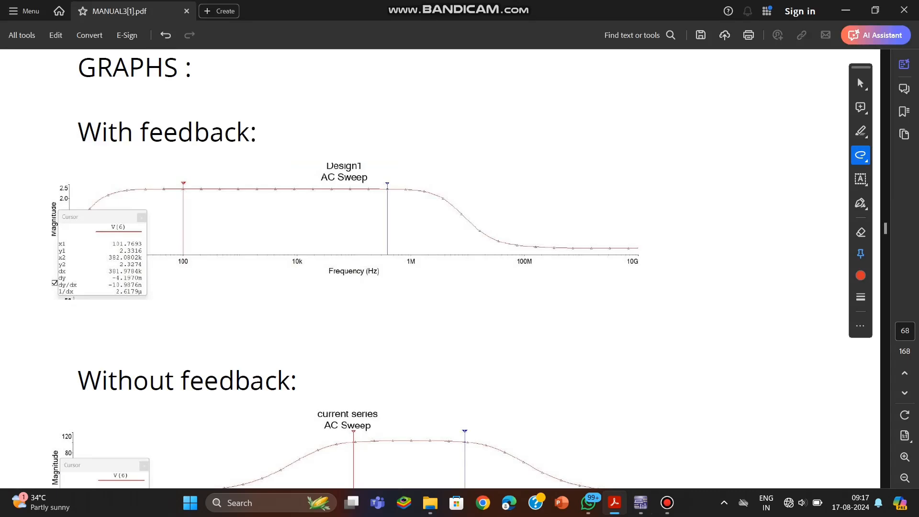
scroll(347, 268, down, 9)
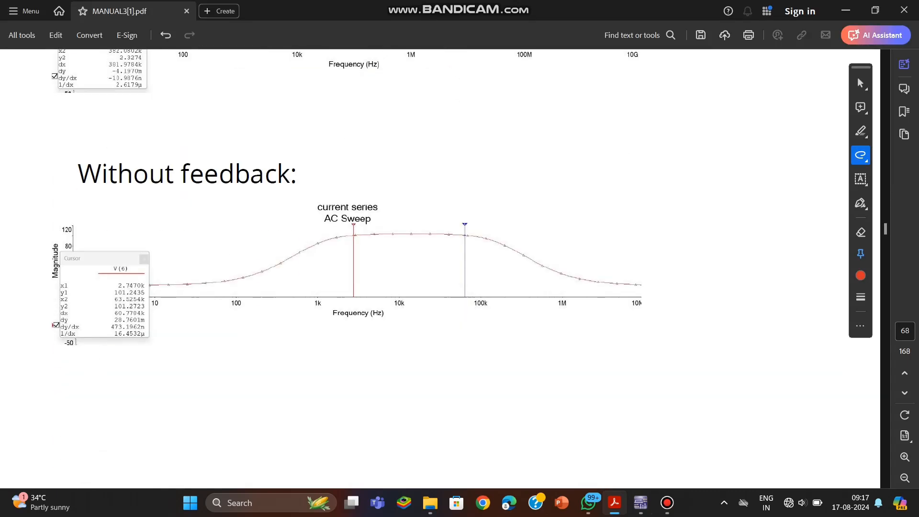
scroll(440, 269, down, 20)
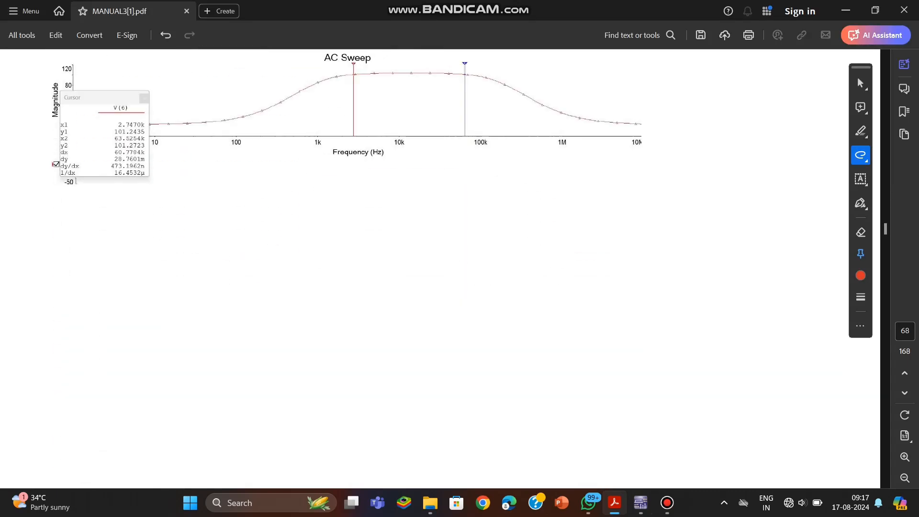
Draw red vertical lines beside the near-constant Y-TRACE values in both of the manual's data tables, starting at the 3981.072 row in the first
scroll(302, 268, down, 10)
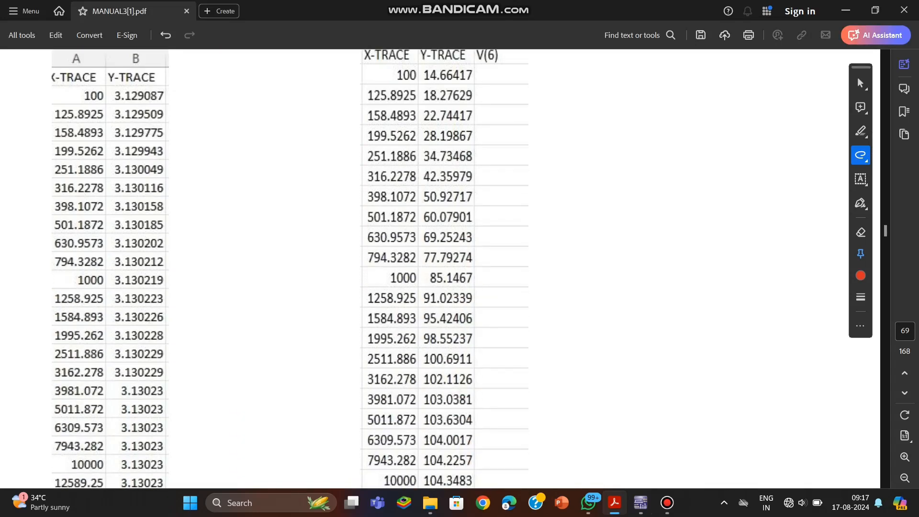
scroll(440, 268, down, 1)
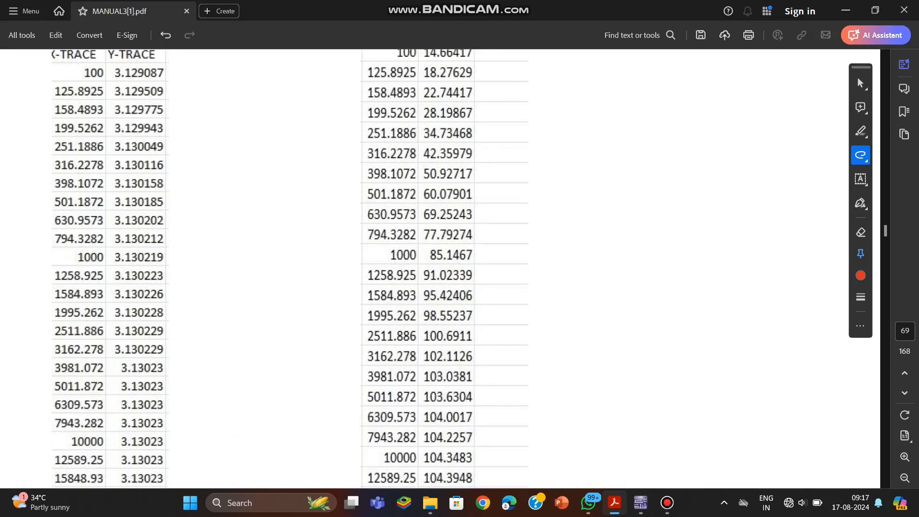
scroll(441, 268, down, 5)
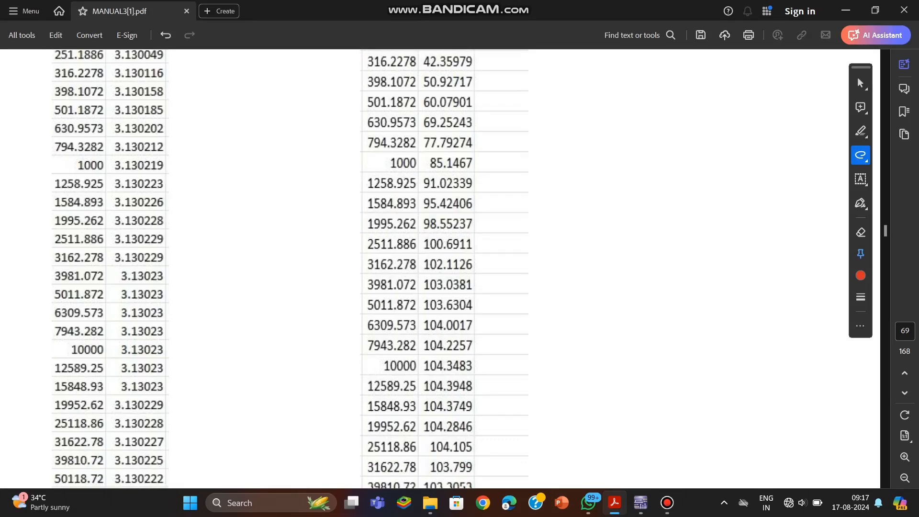
drag(175, 250, 177, 338)
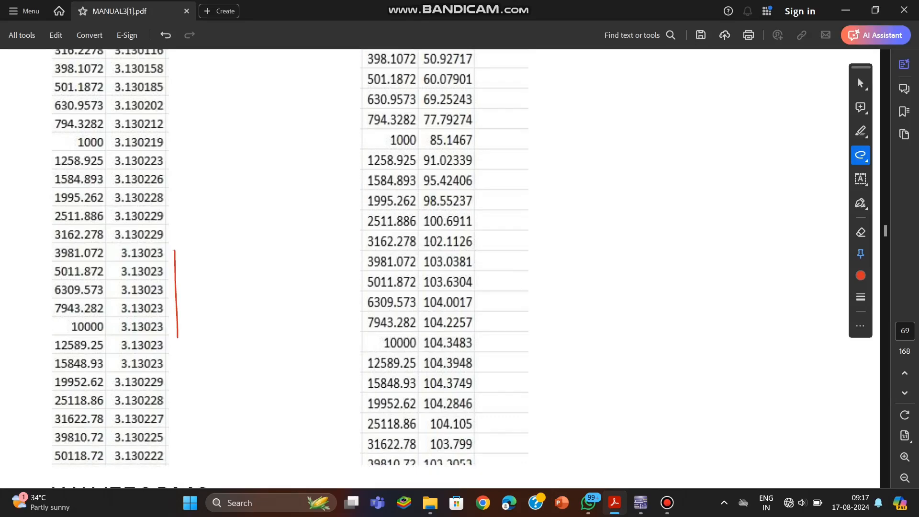
drag(488, 298, 496, 426)
Enlarge the manual's oscilloscope waveform screenshots to 300% and compare their traces and channel scales without and with feedback
scroll(287, 268, down, 15)
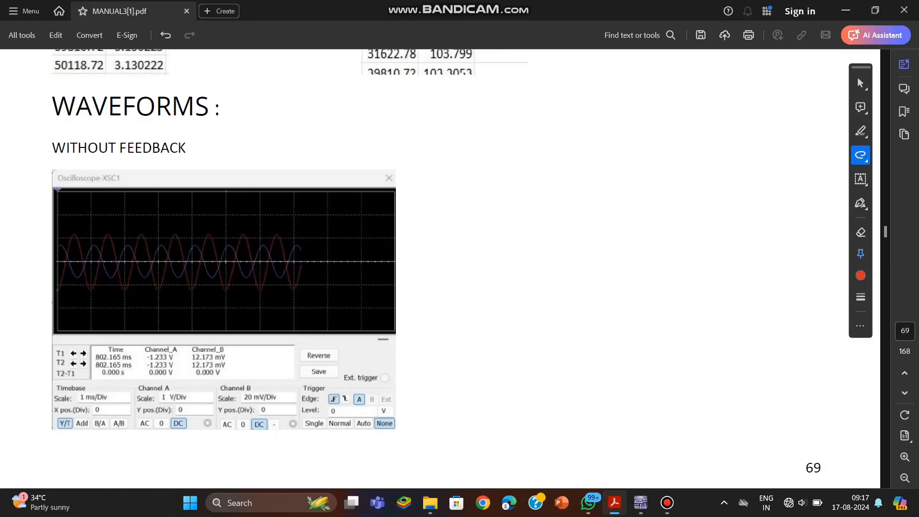
scroll(155, 287, up, 2)
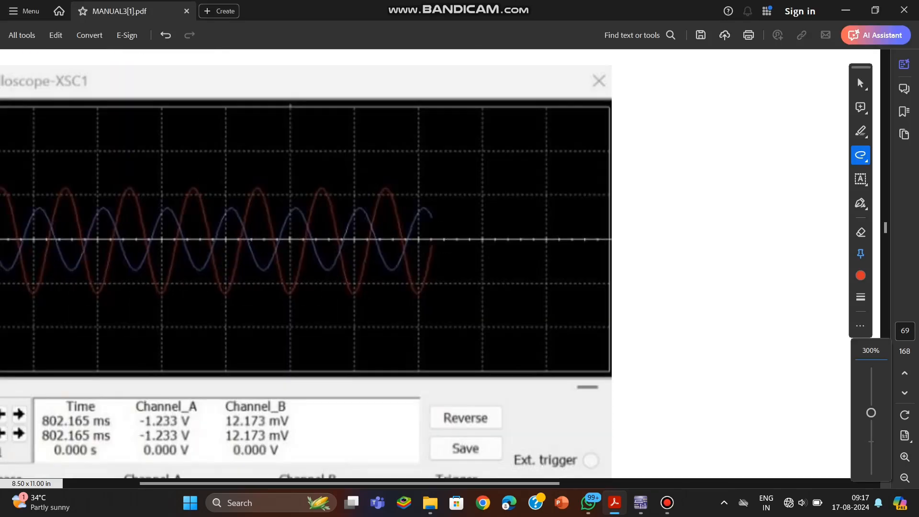
scroll(156, 286, left, 4)
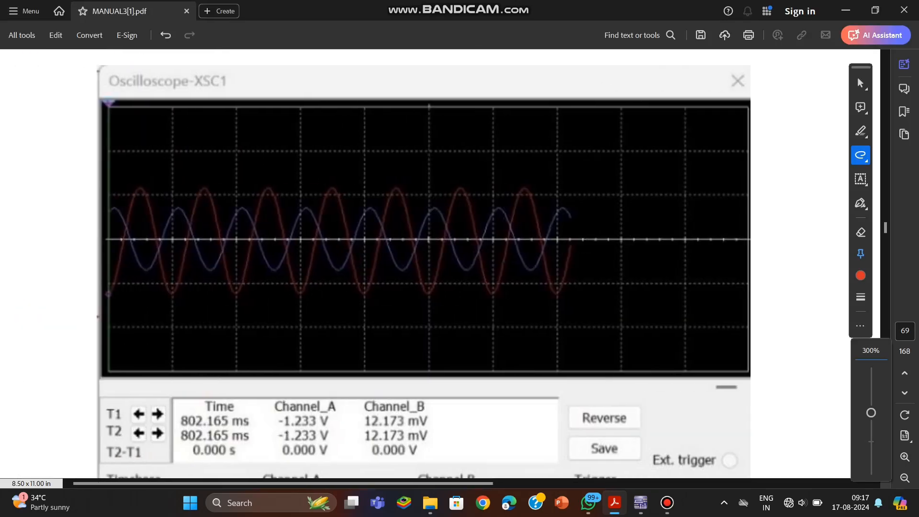
scroll(424, 268, down, 20)
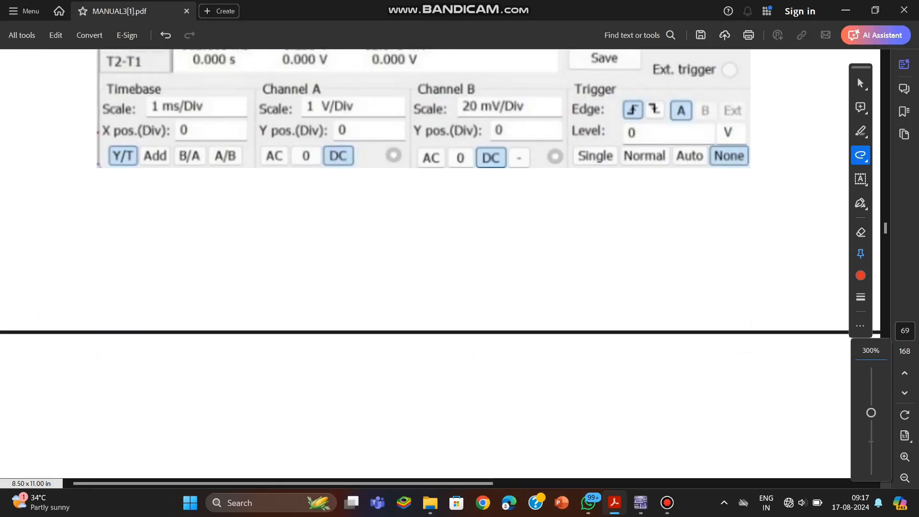
scroll(426, 263, down, 3)
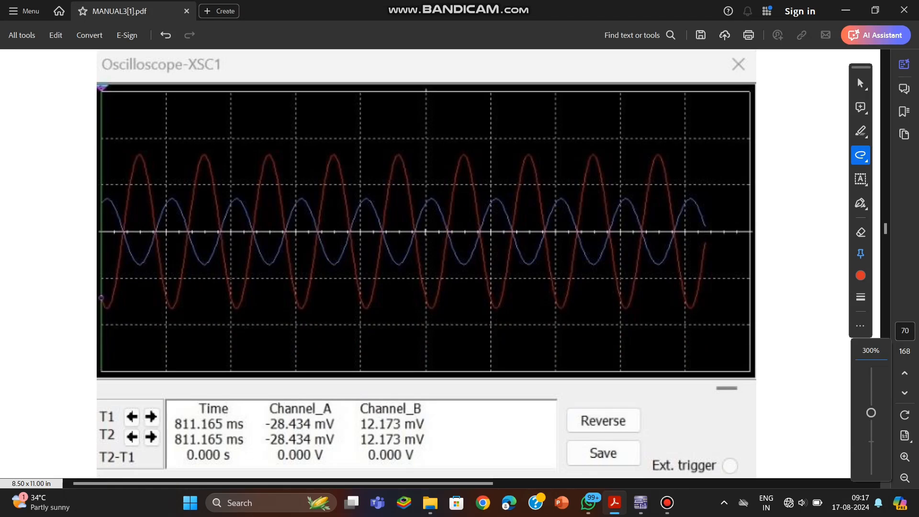
scroll(426, 263, down, 12)
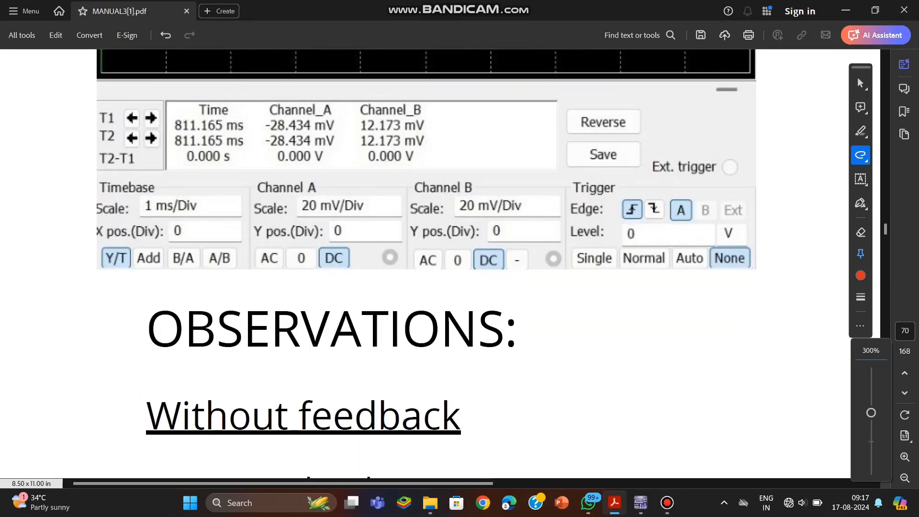
Read the manual's observations on amplitudes, time periods, cut-off frequencies and bandwidth for both amplifiers, reducing the zoom to 158%
scroll(426, 263, down, 16)
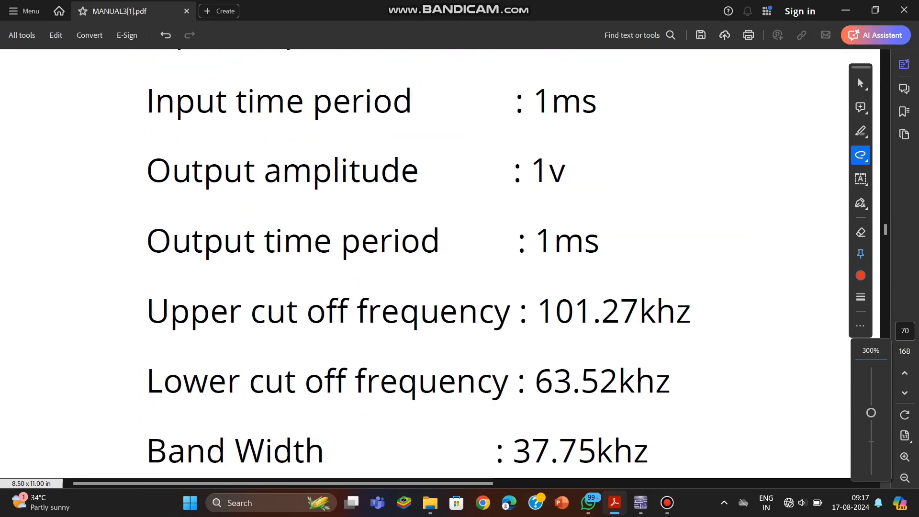
scroll(426, 264, down, 3)
scroll(426, 263, up, 2)
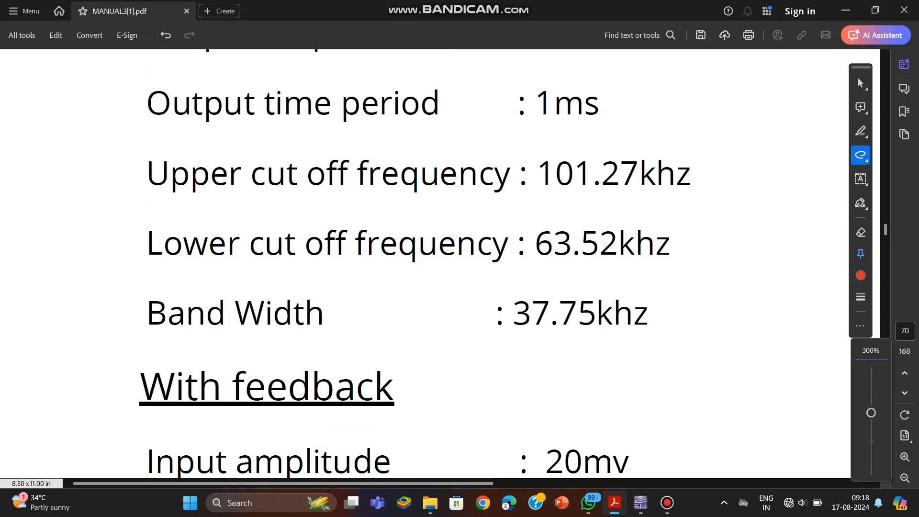
scroll(426, 329, down, 2)
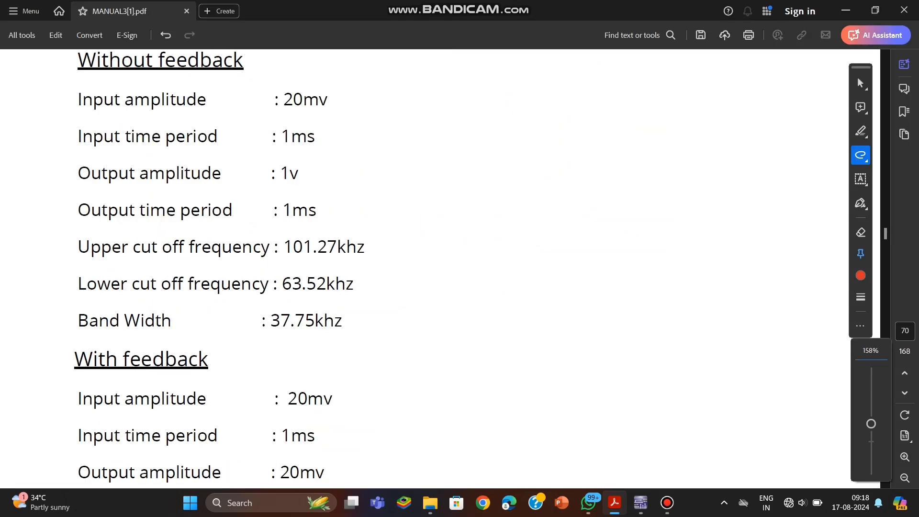
scroll(426, 268, down, 18)
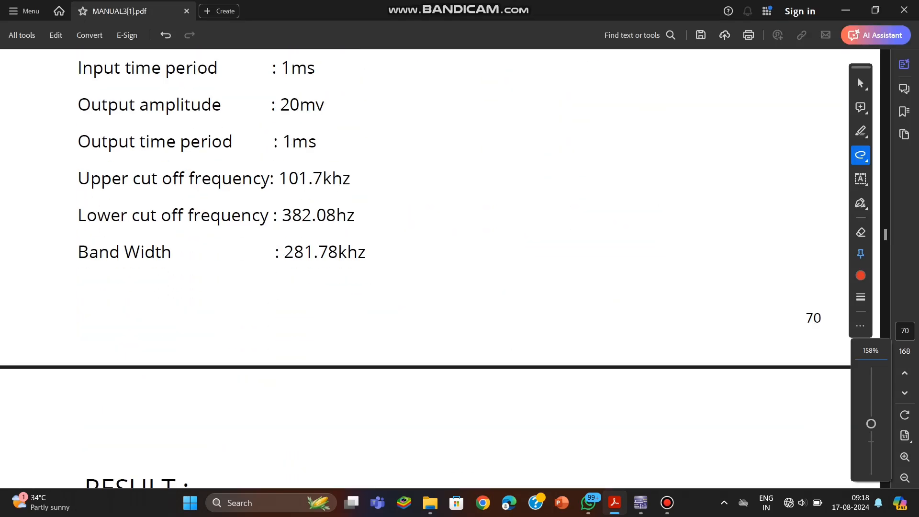